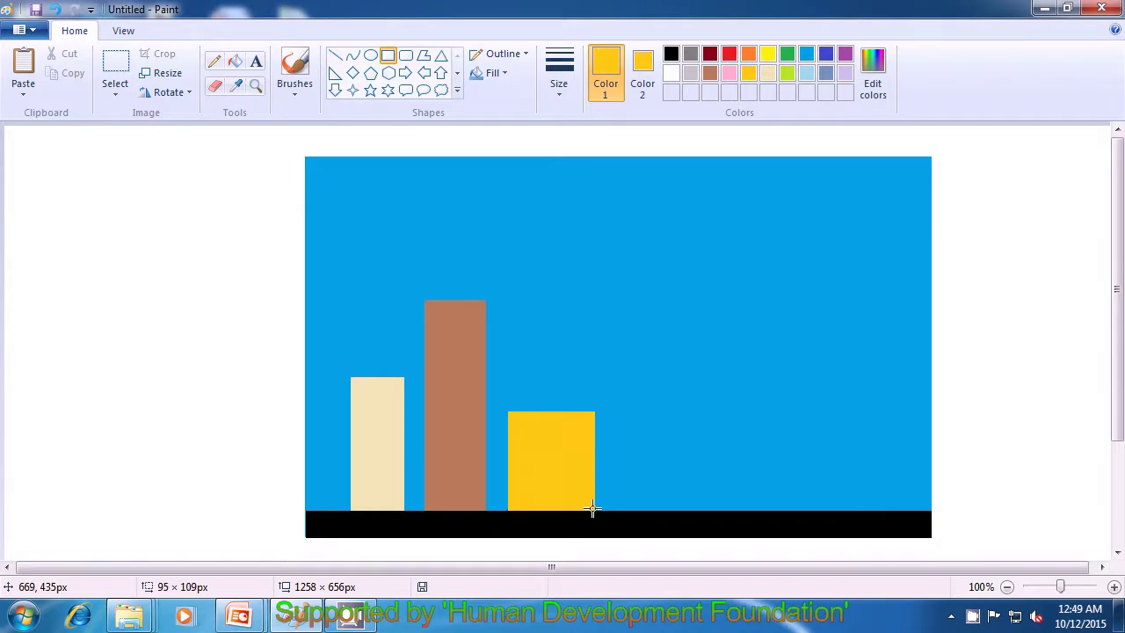
- Draw a tall cream rectangle with matching outline and fill as a building, standing on the black ground in the right part of the scene
left_click(692, 437)
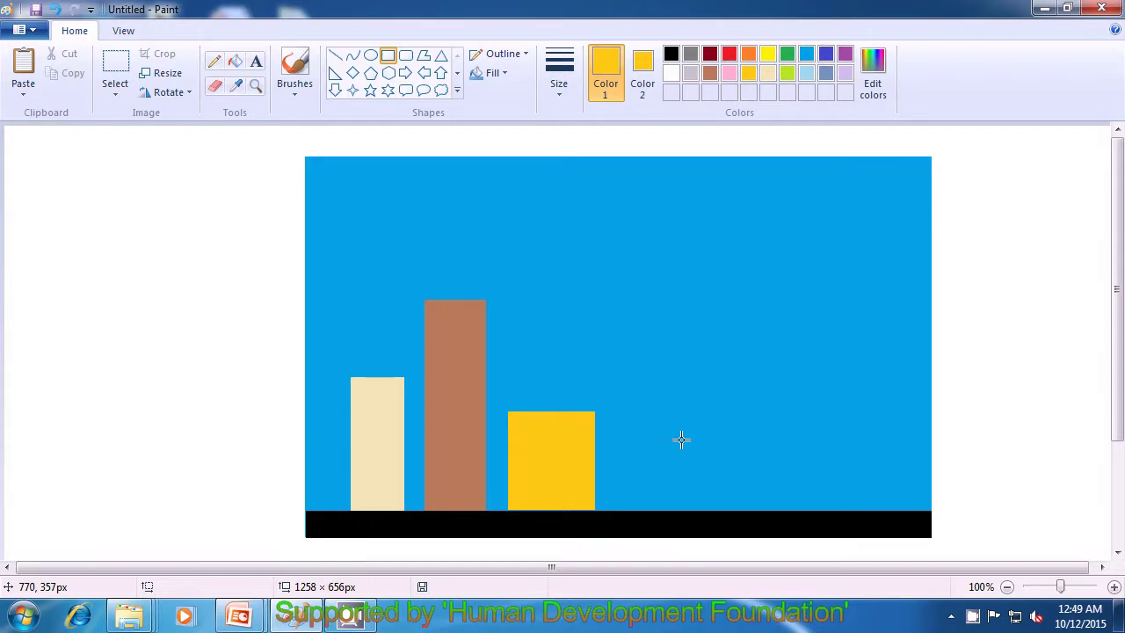
left_click(771, 68)
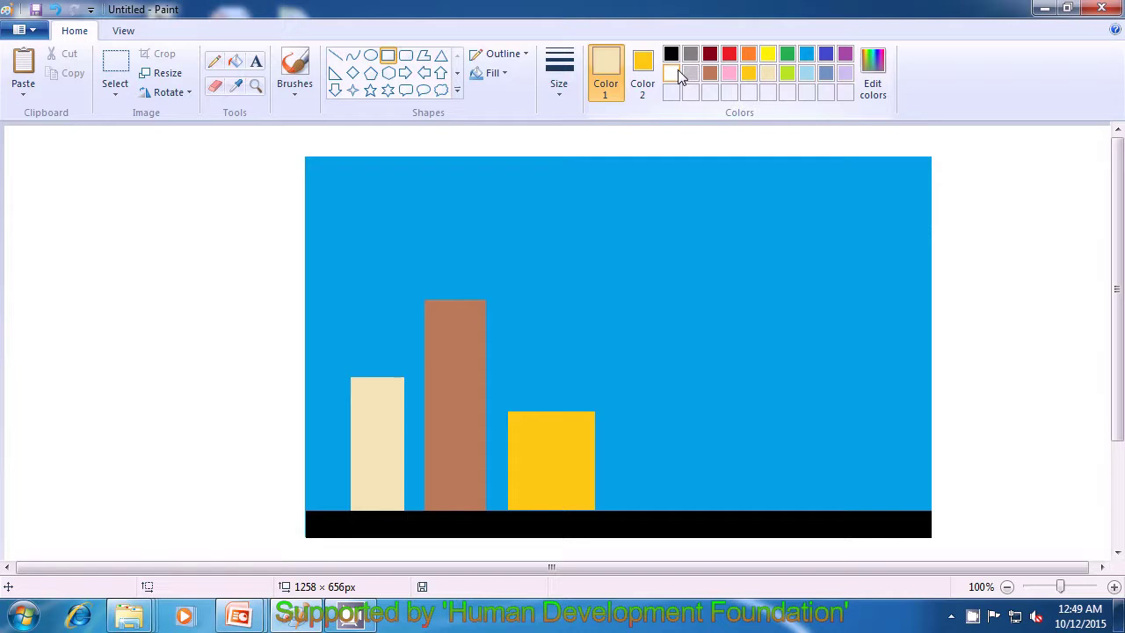
left_click(642, 78)
left_click(770, 73)
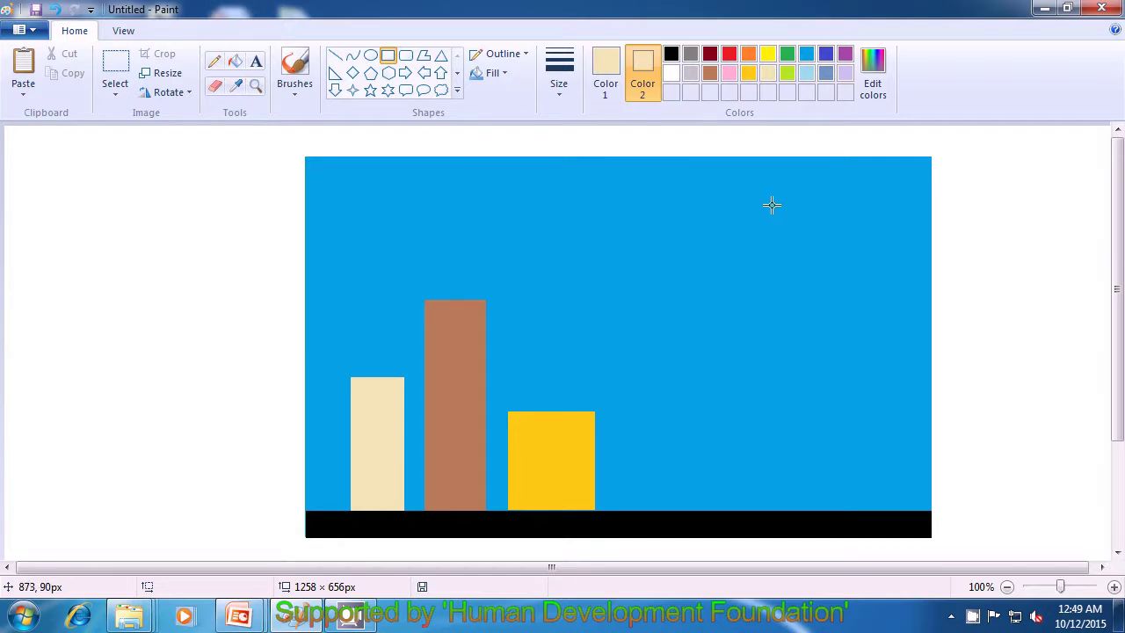
left_click_drag(767, 201, 826, 508)
left_click(1003, 374)
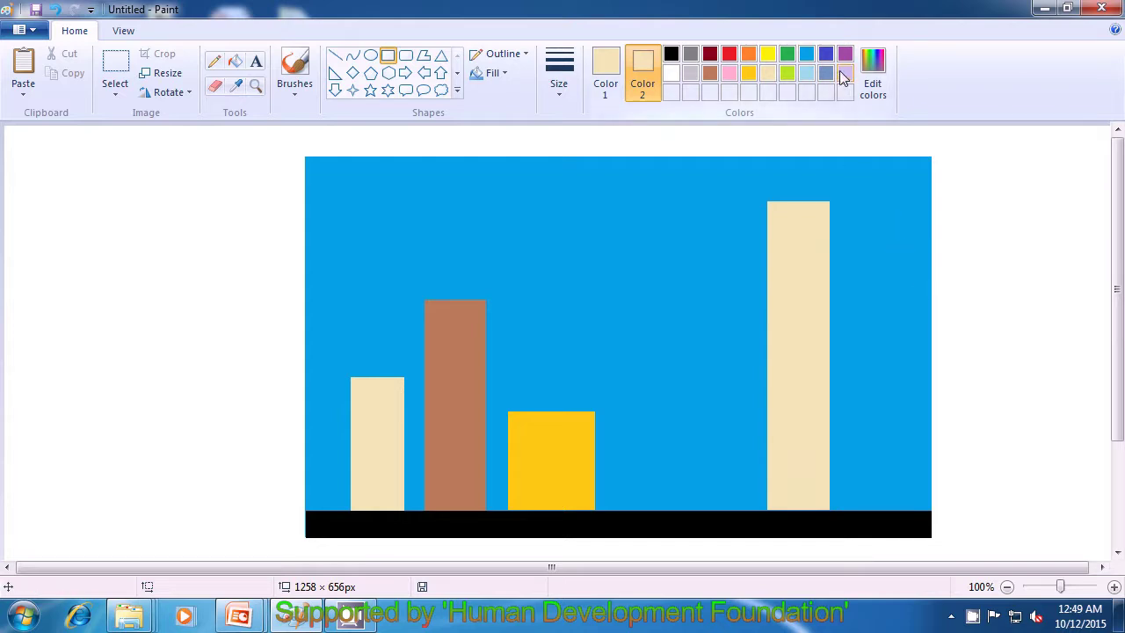
- Draw a solid lavender building about 71 × 303 px at the right edge of the sky, standing on the black ground
left_click(844, 74)
left_click(606, 77)
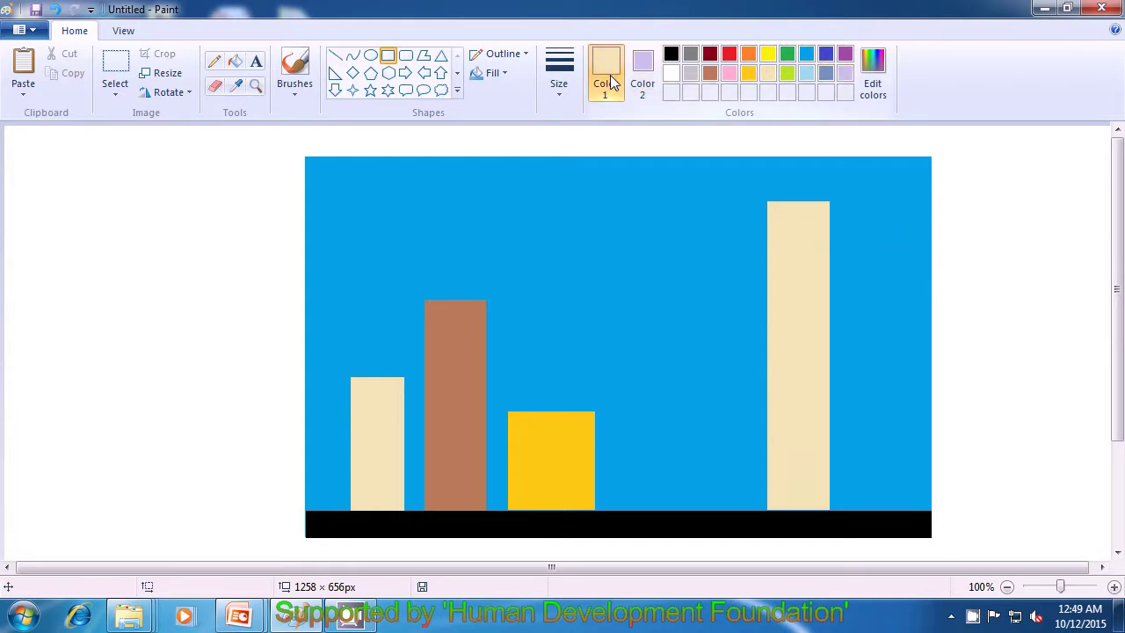
left_click(842, 74)
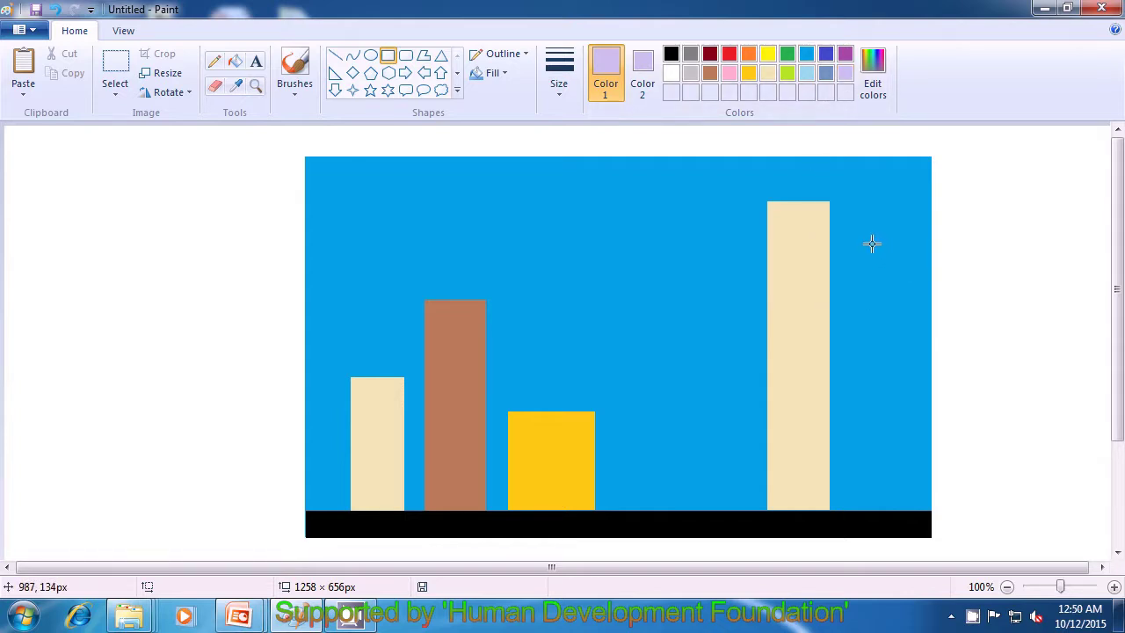
left_click_drag(866, 241, 930, 508)
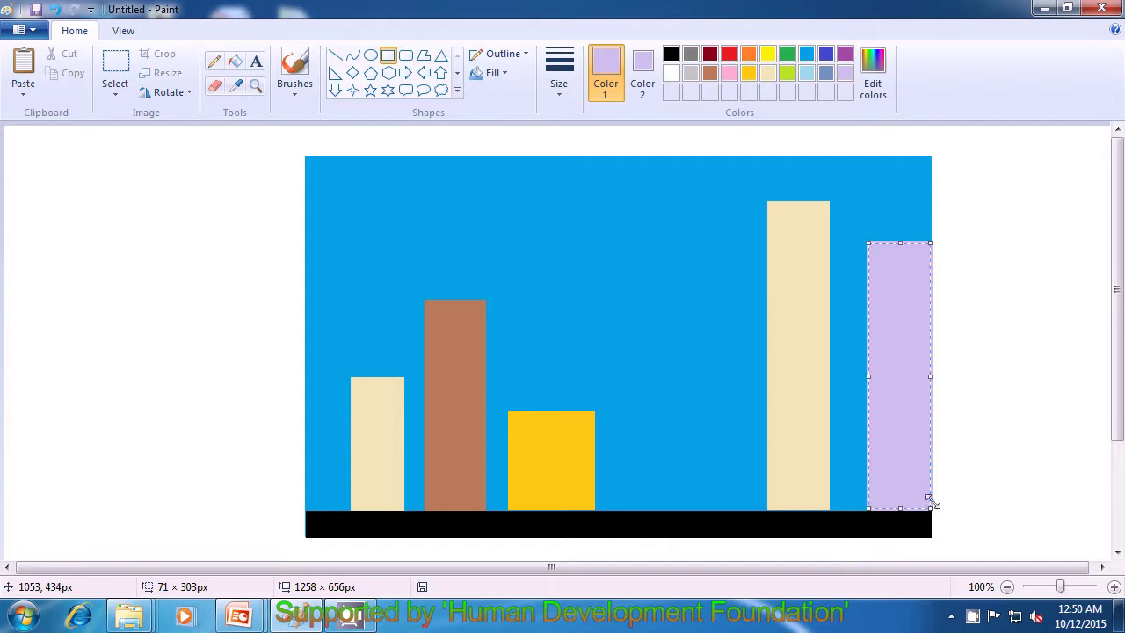
left_click(987, 437)
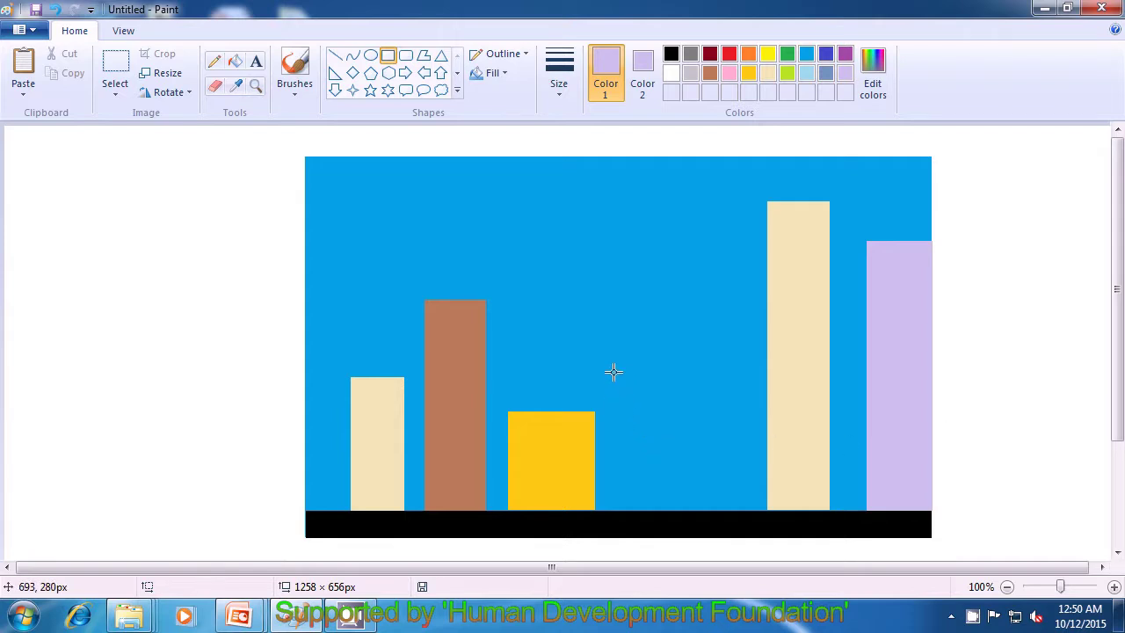
- Draw two thin lavender poles, about 3 × 153 px beside the yellow building and 5 × 161 px beside the tall cream tower
left_click_drag(607, 375, 609, 508)
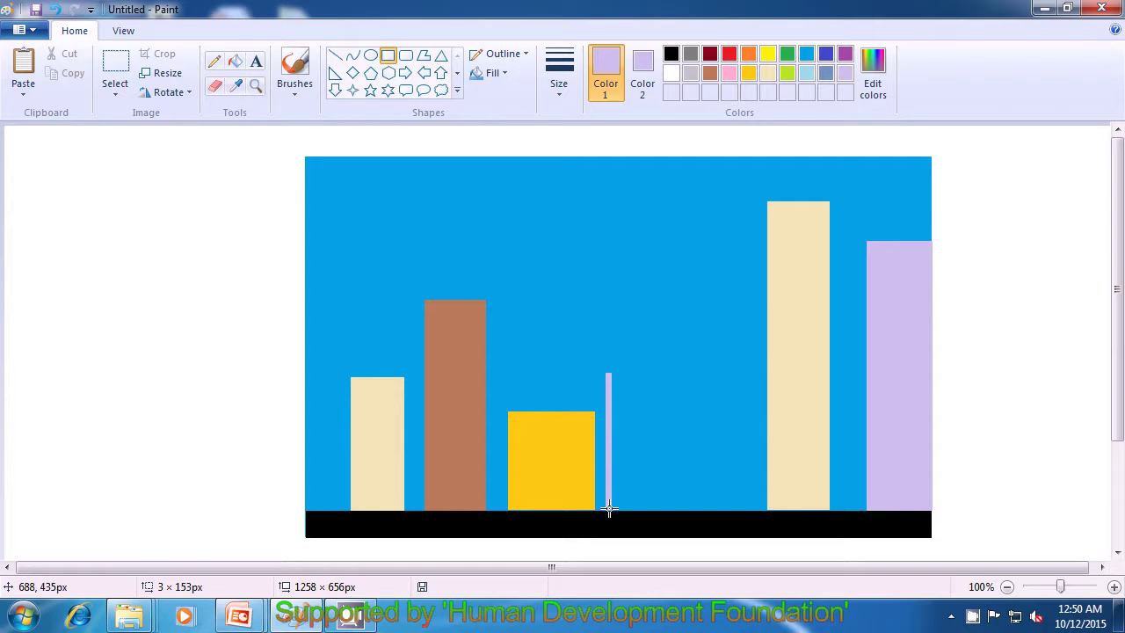
left_click_drag(609, 508, 608, 510)
left_click(656, 476)
left_click_drag(748, 366, 752, 509)
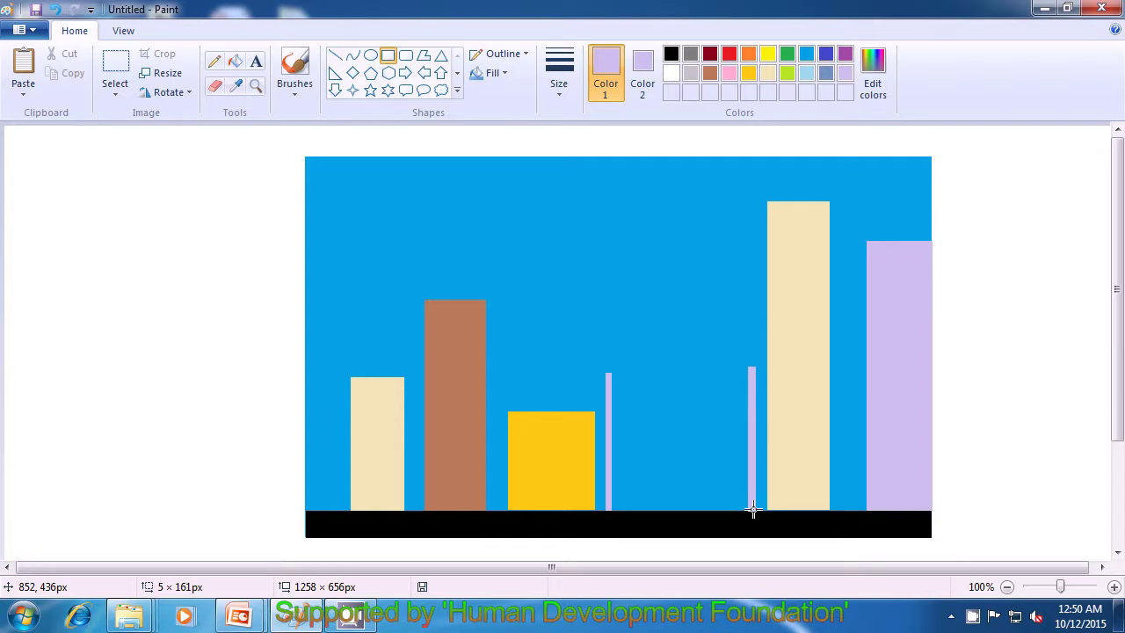
left_click_drag(752, 510, 752, 510)
left_click(957, 410)
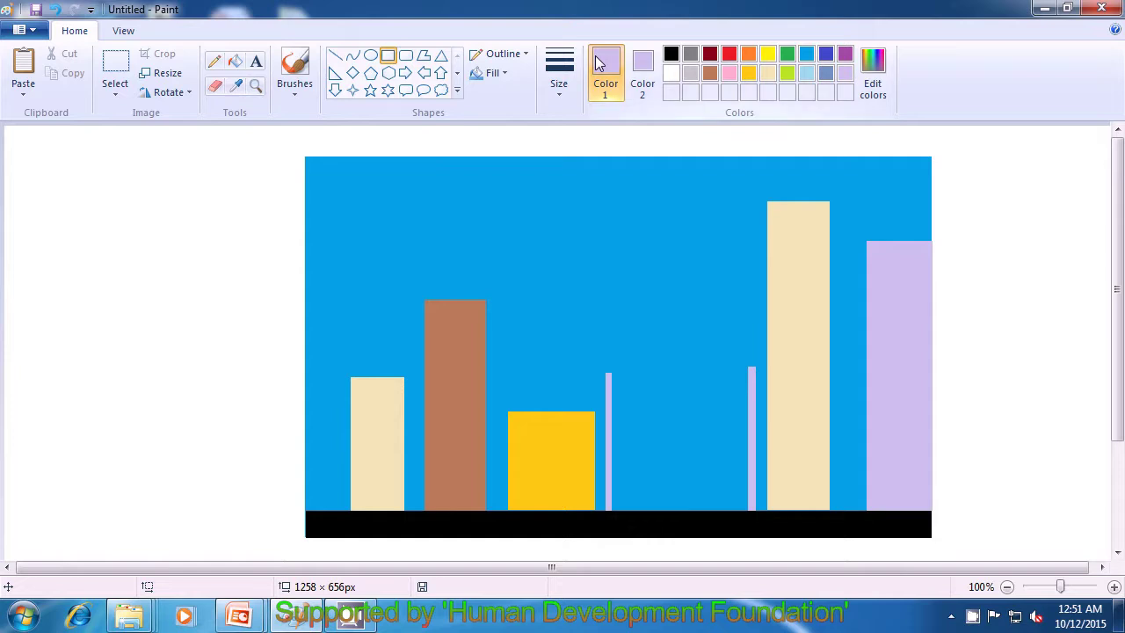
- Draw solid black windows on the short cream building: two small ones near its roof and one about 24 × 22 px below them
left_click(671, 53)
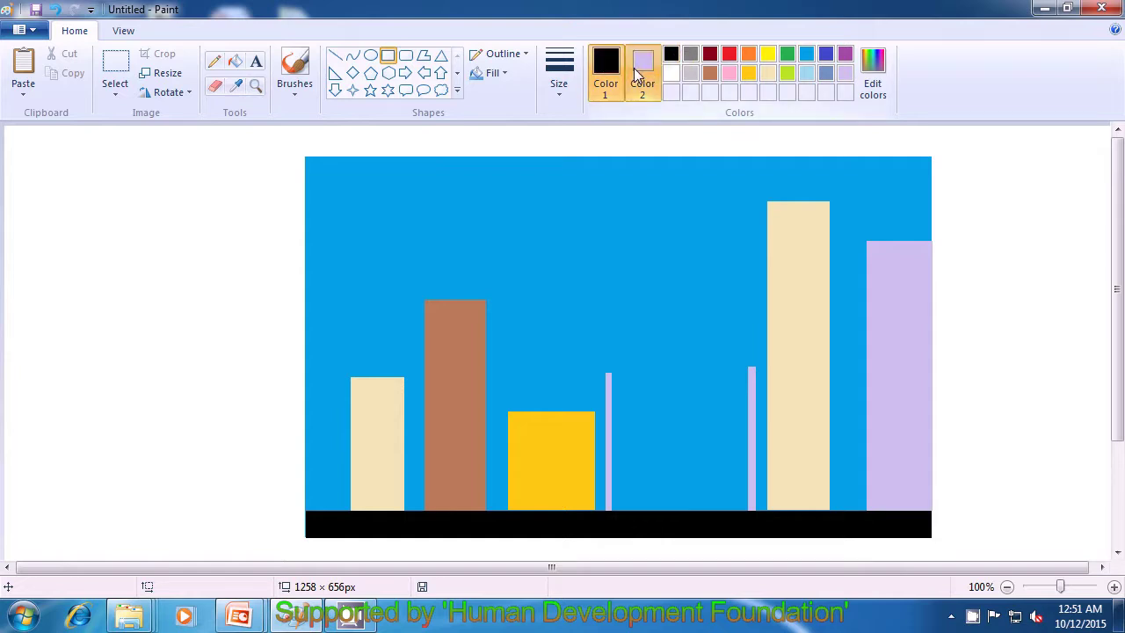
left_click(640, 74)
left_click(671, 54)
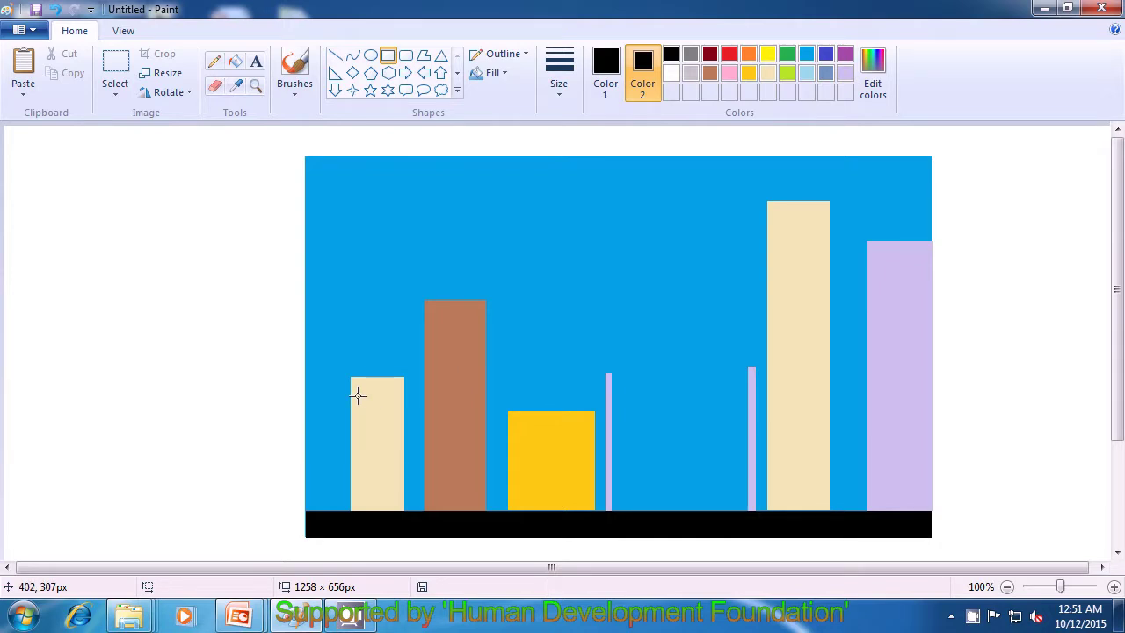
left_click_drag(357, 396, 366, 410)
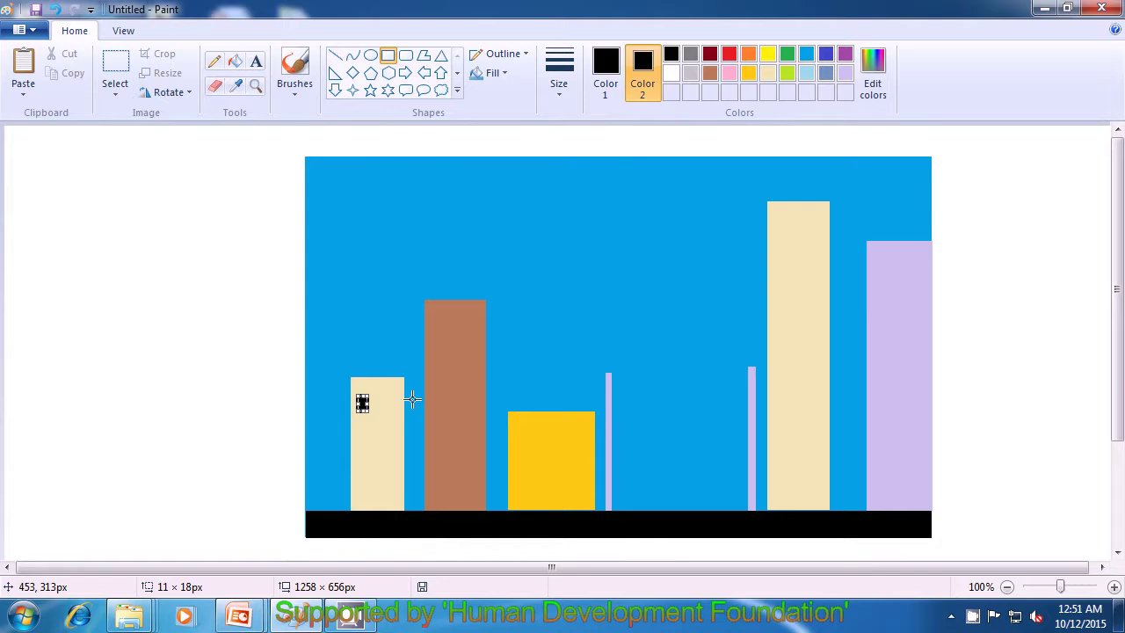
left_click(509, 377)
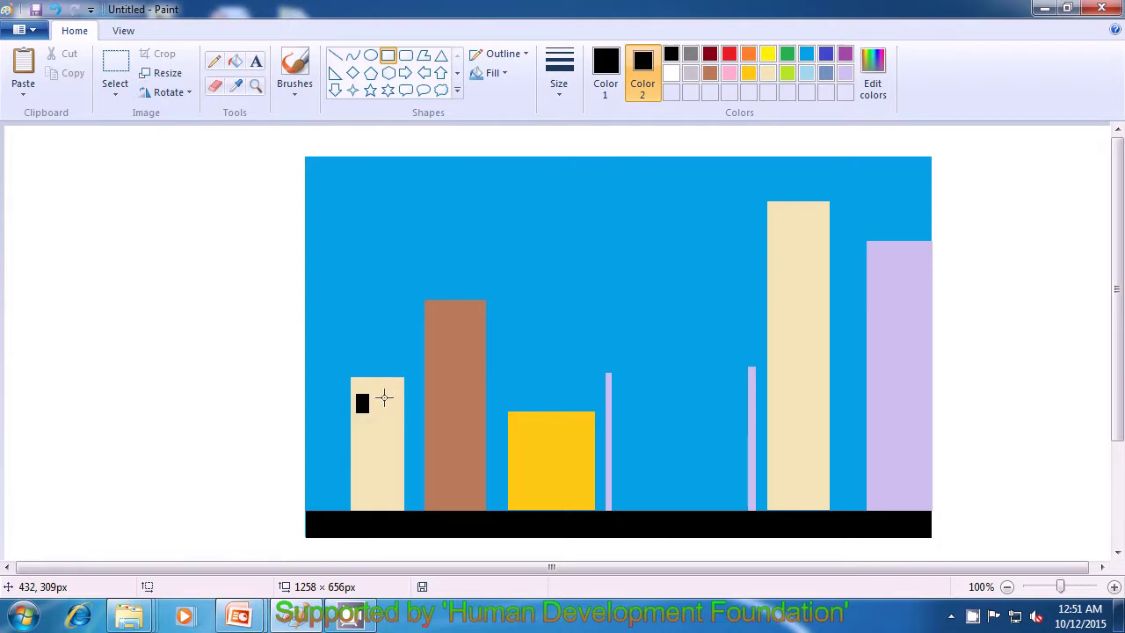
mouse_move(383, 395)
left_mouse_down()
mouse_move(391, 414)
mouse_move(391, 404)
left_mouse_up()
left_click(530, 354)
left_click_drag(361, 433, 384, 451)
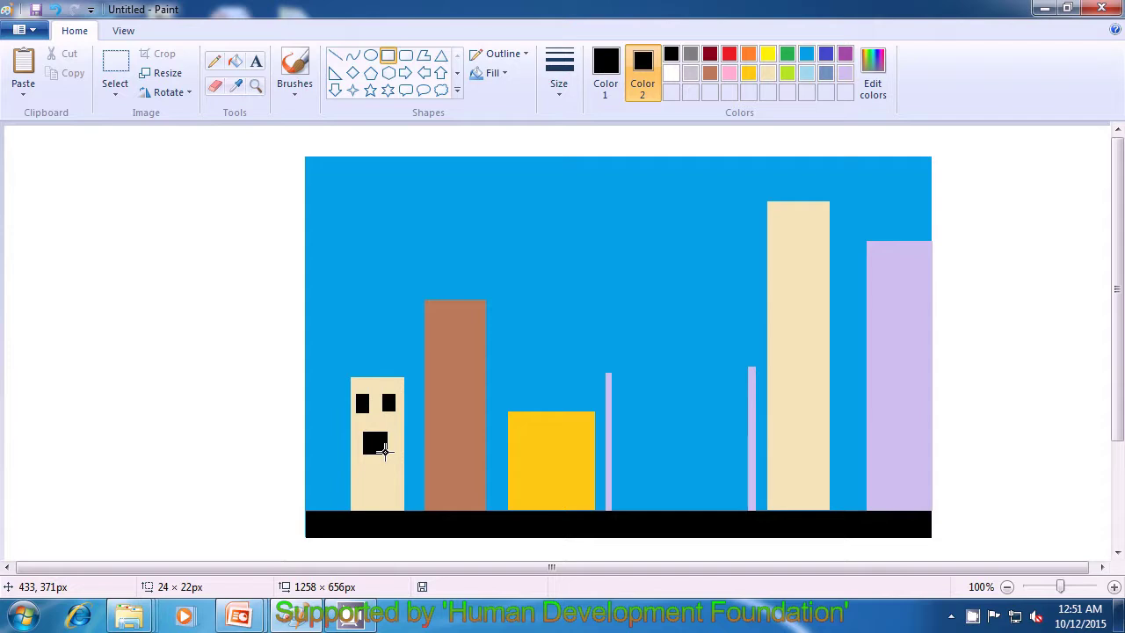
left_click(532, 379)
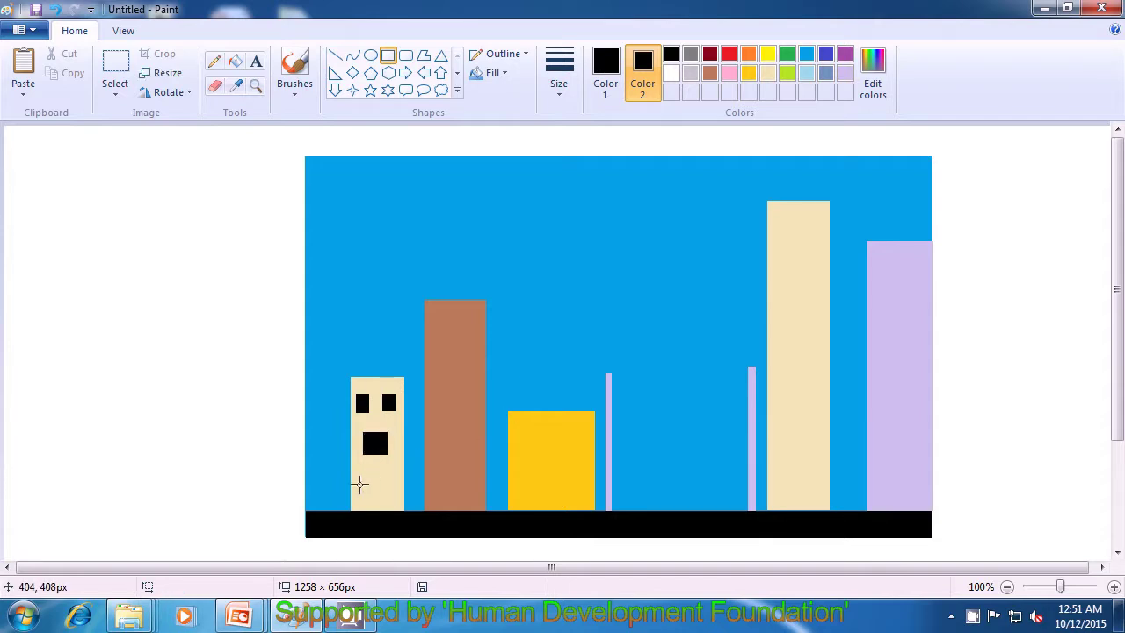
- Draw two narrow black rectangles, about 7 × 45 px and 8 × 45 px, at the base of the short cream building
left_click_drag(354, 470, 359, 510)
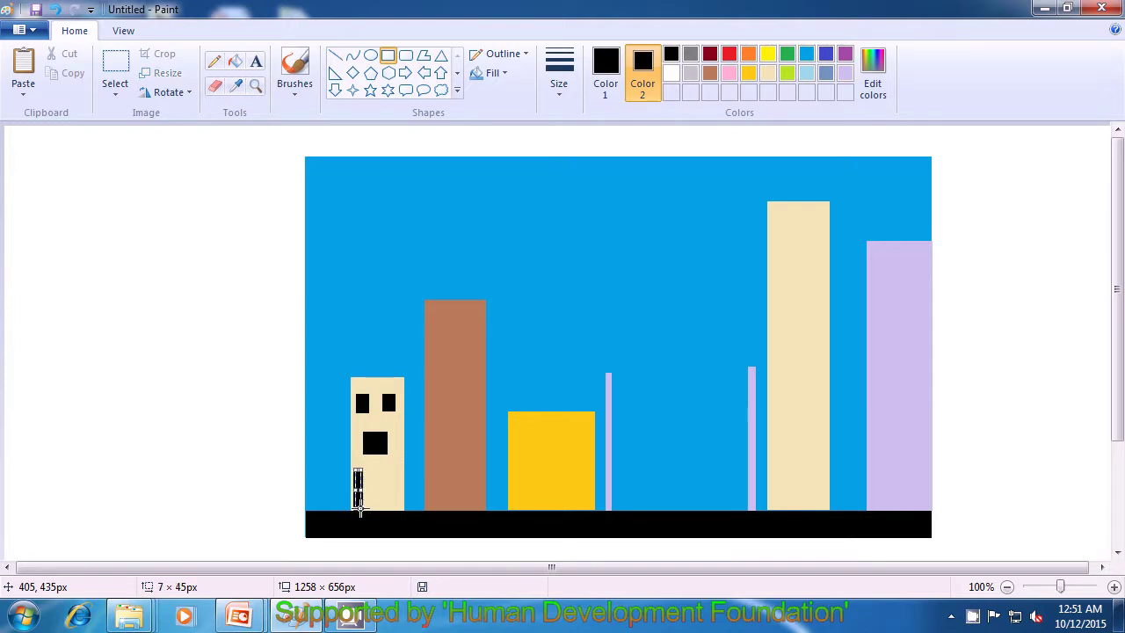
left_click(522, 359)
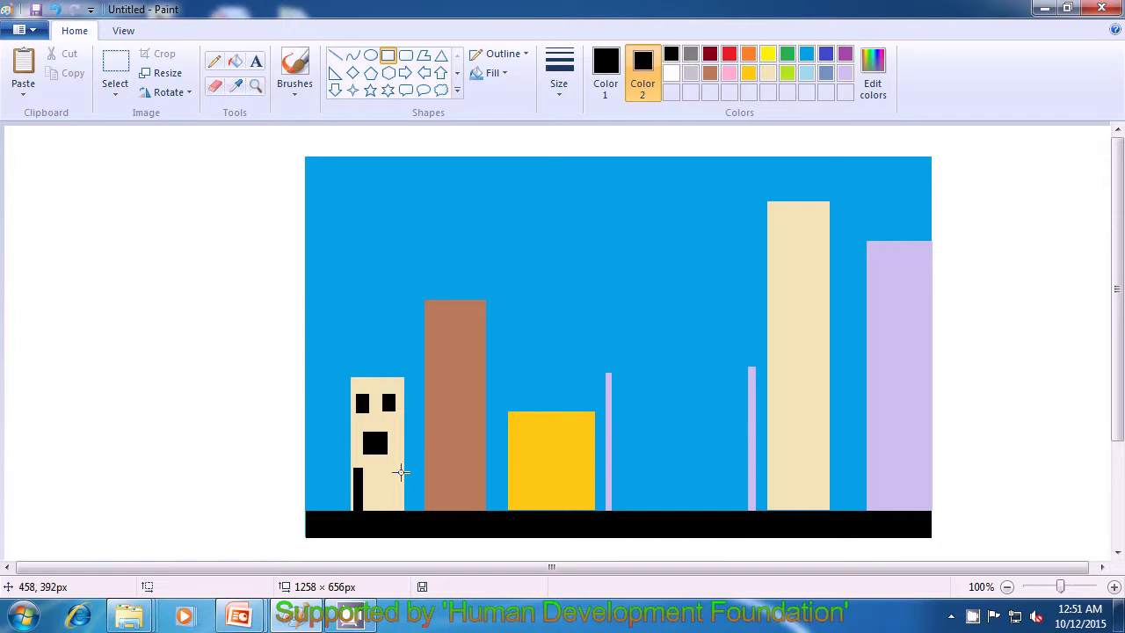
left_click_drag(383, 470, 391, 508)
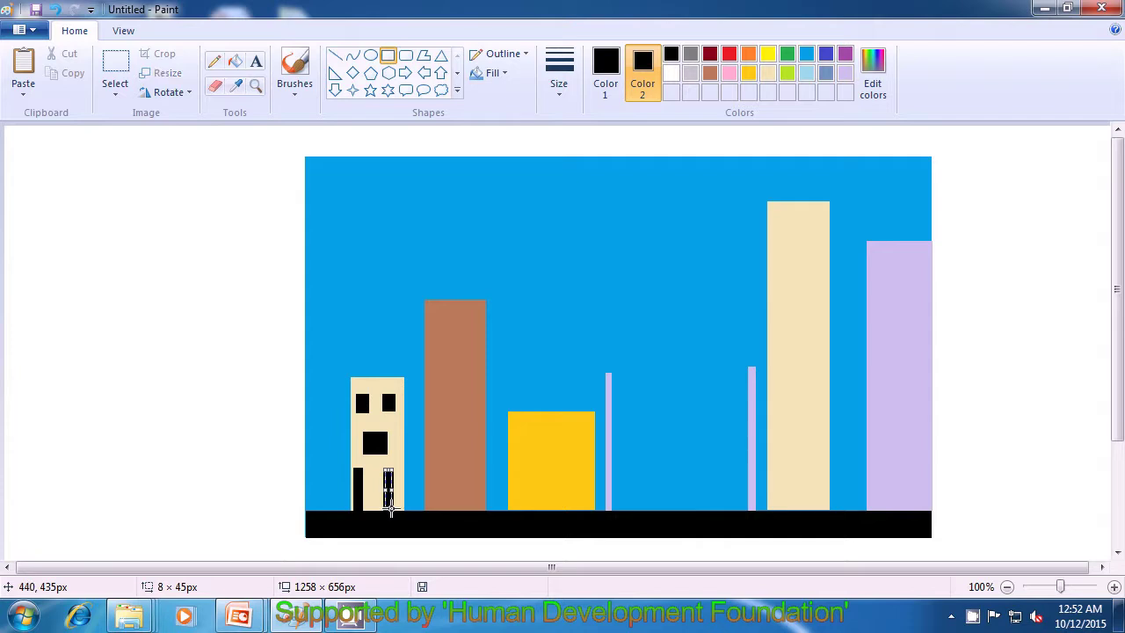
left_click(509, 326)
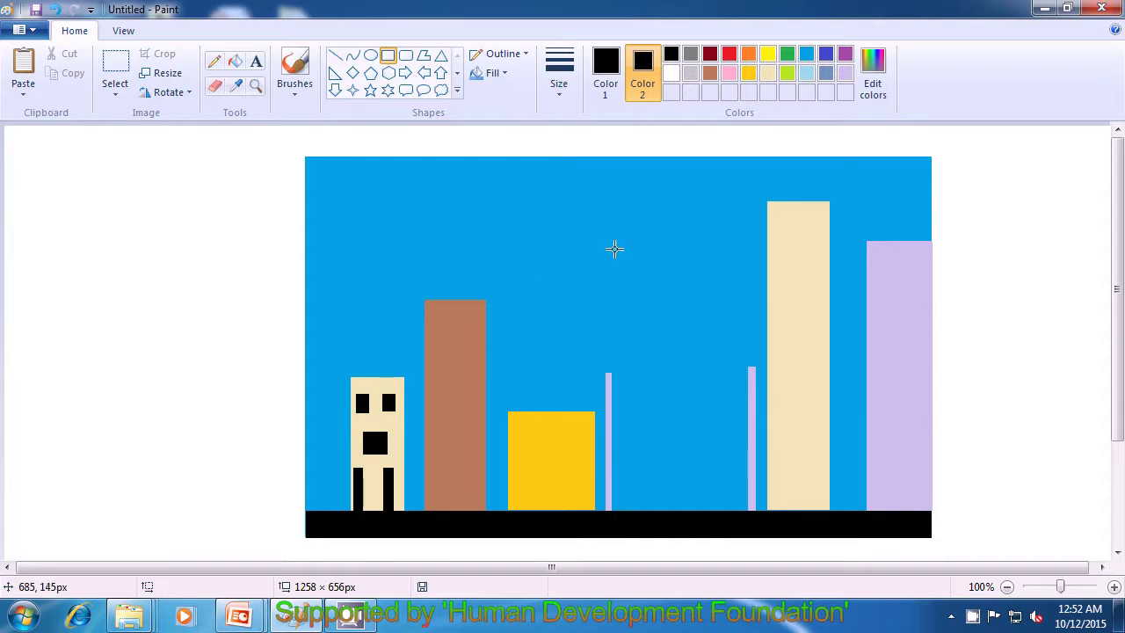
- Draw a solid yellow horizontal window near the top of the brown building and stretch it to the building's left edge
left_click(769, 55)
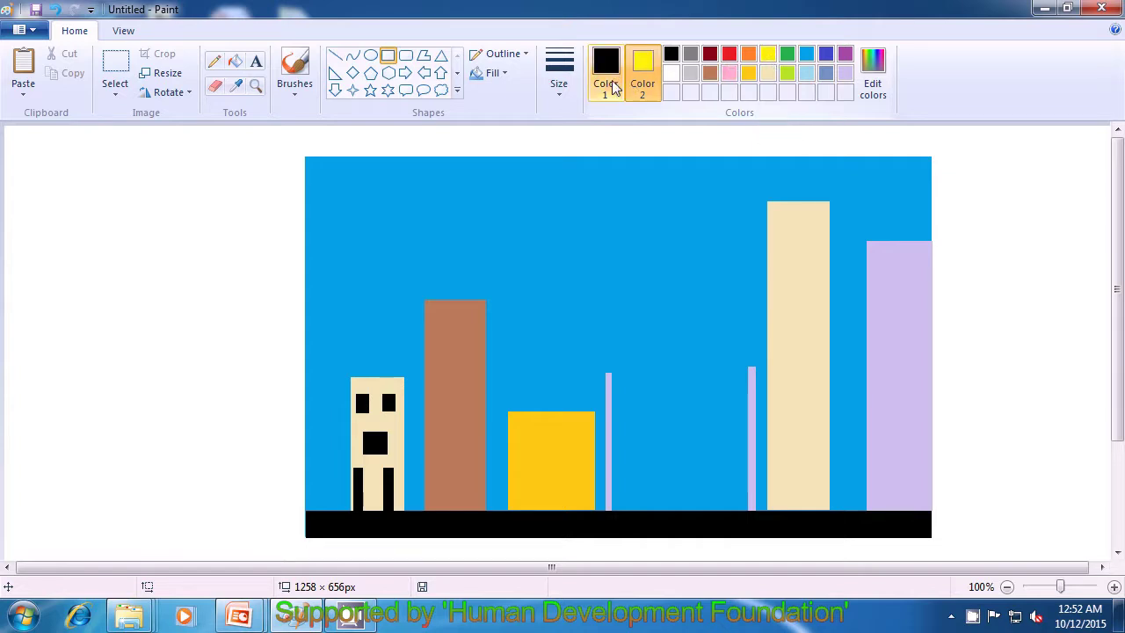
left_click(612, 85)
left_click(768, 56)
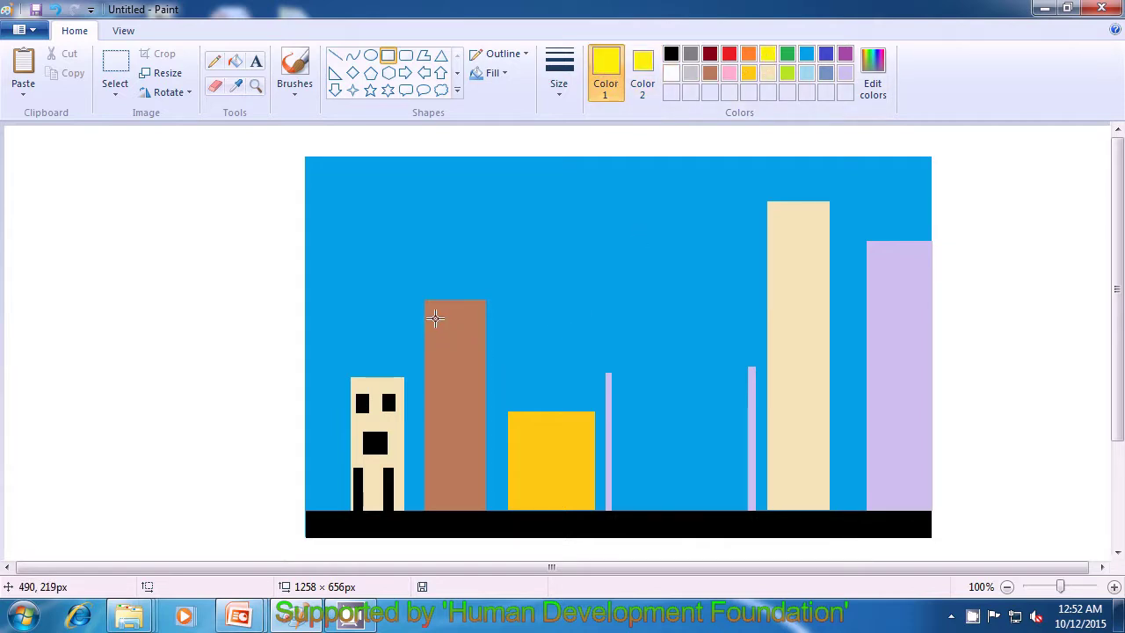
left_click_drag(431, 315, 450, 319)
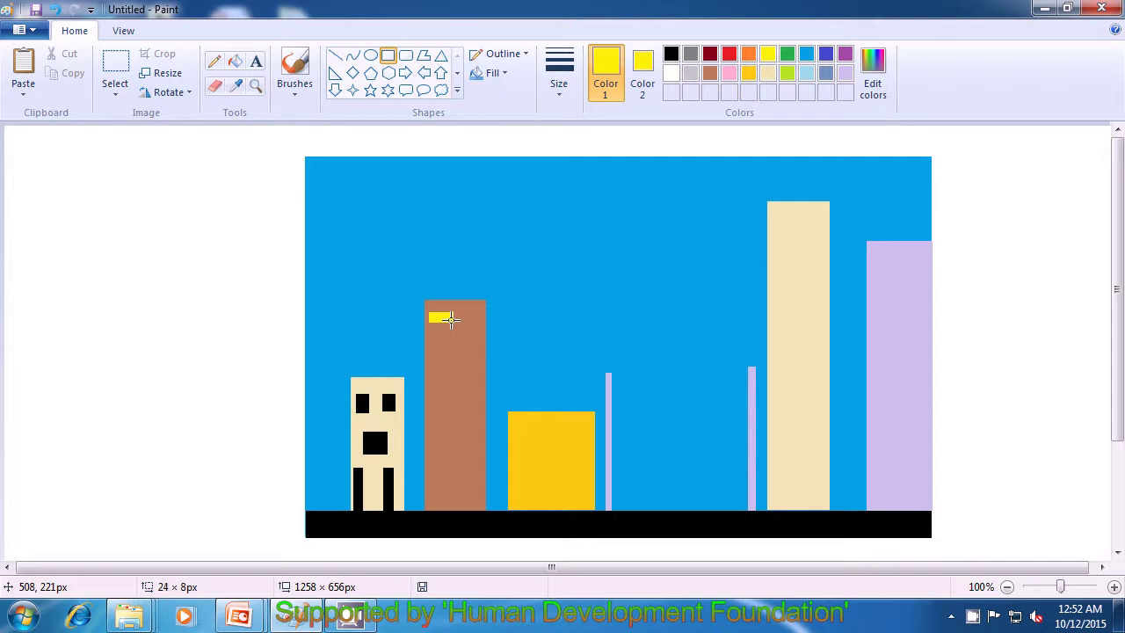
left_click_drag(450, 319, 450, 318)
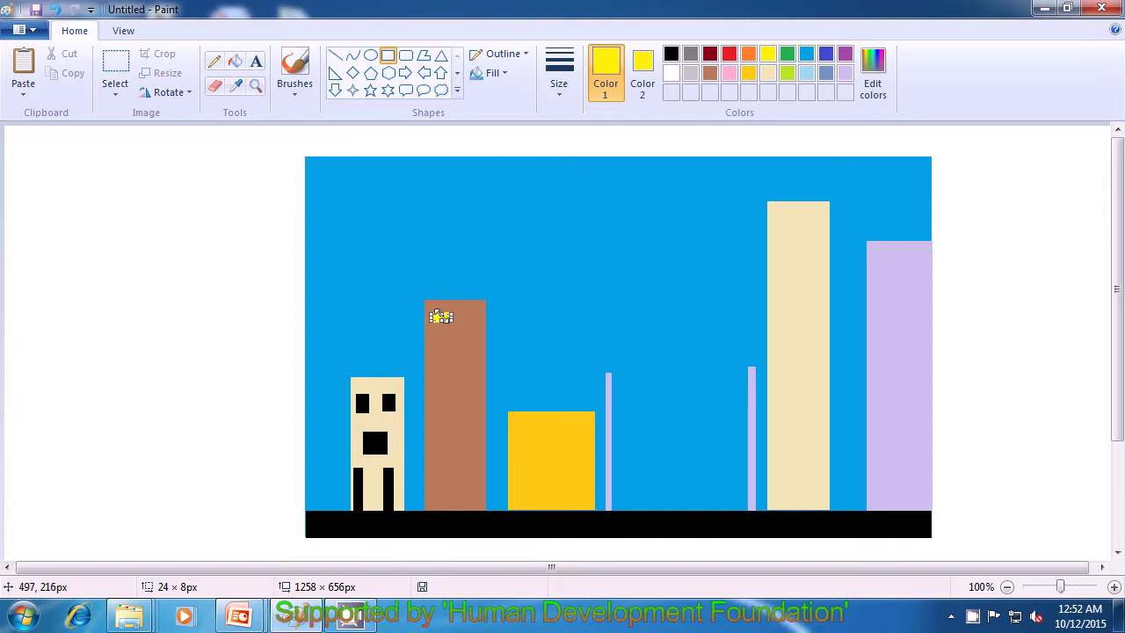
left_click_drag(436, 317, 420, 315)
left_click(528, 305)
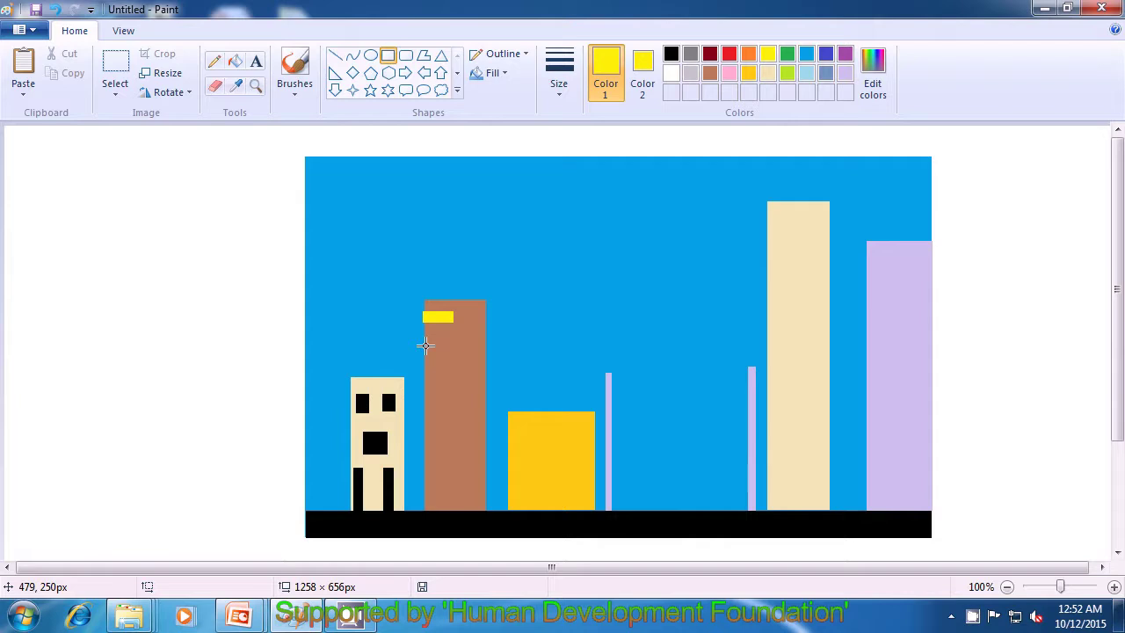
- Draw three more yellow horizontal windows down the brown building's left side and a yellow strip about 7 × 80 px at its base
left_click_drag(426, 347, 449, 350)
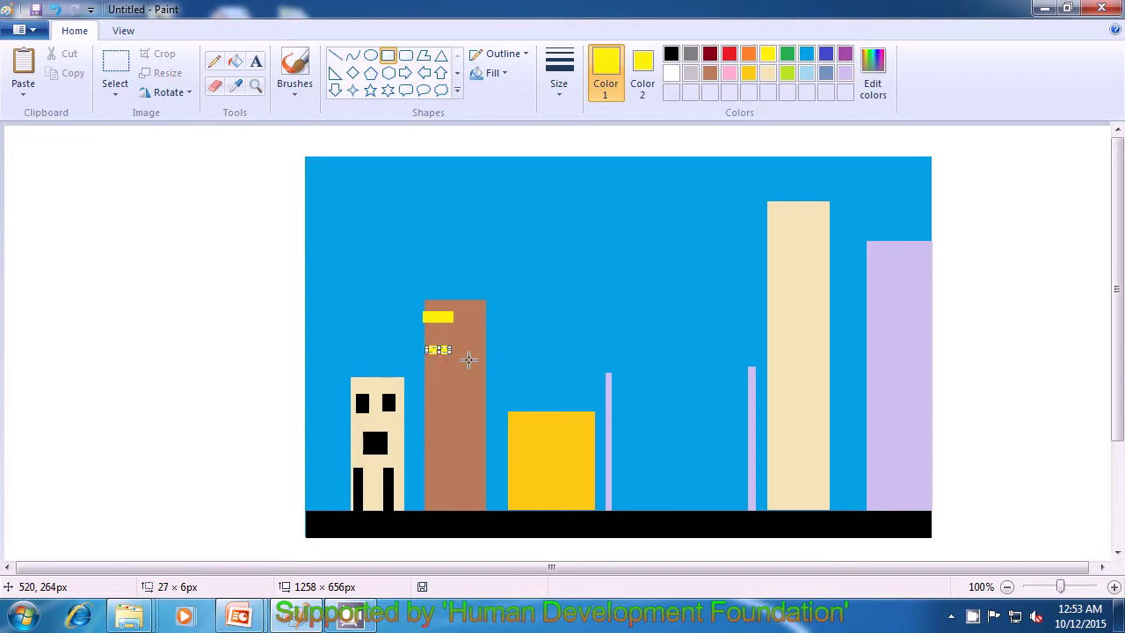
left_click(528, 354)
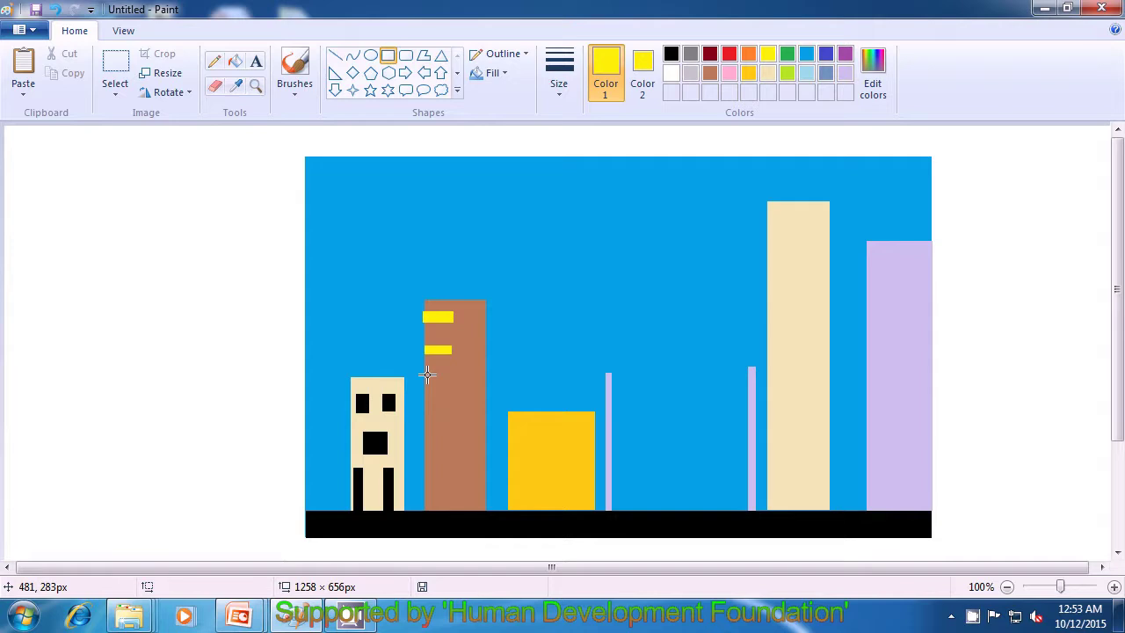
left_click_drag(427, 375, 441, 379)
left_click_drag(441, 378, 441, 378)
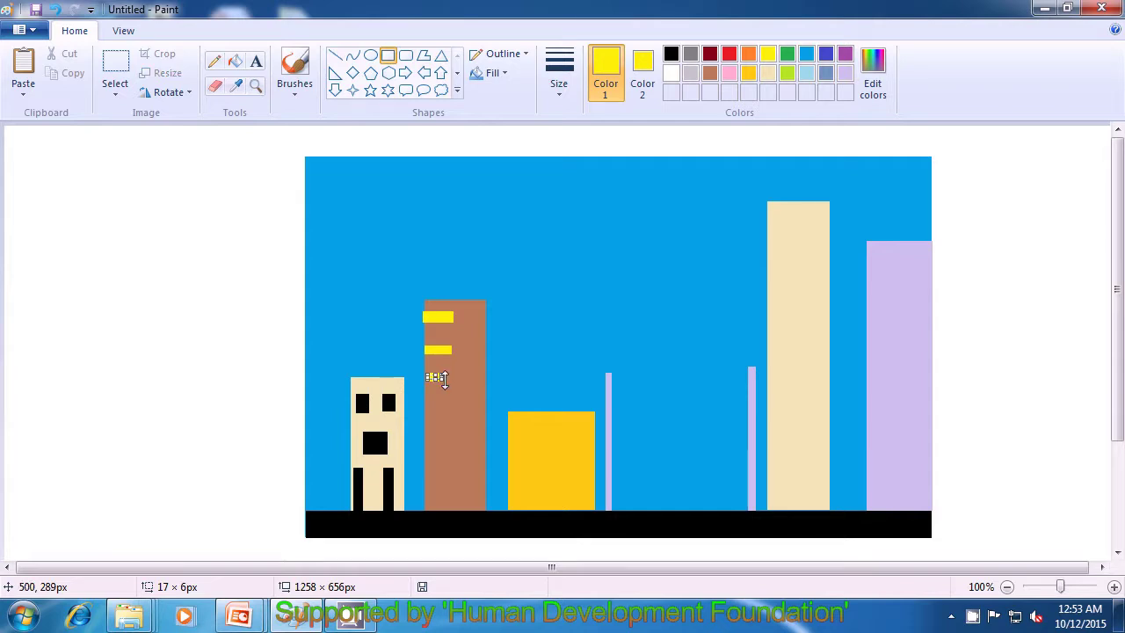
left_click(515, 364)
mouse_move(429, 410)
left_mouse_down()
mouse_move(450, 418)
mouse_move(426, 412)
left_mouse_up()
left_click(539, 365)
left_click_drag(438, 438, 444, 508)
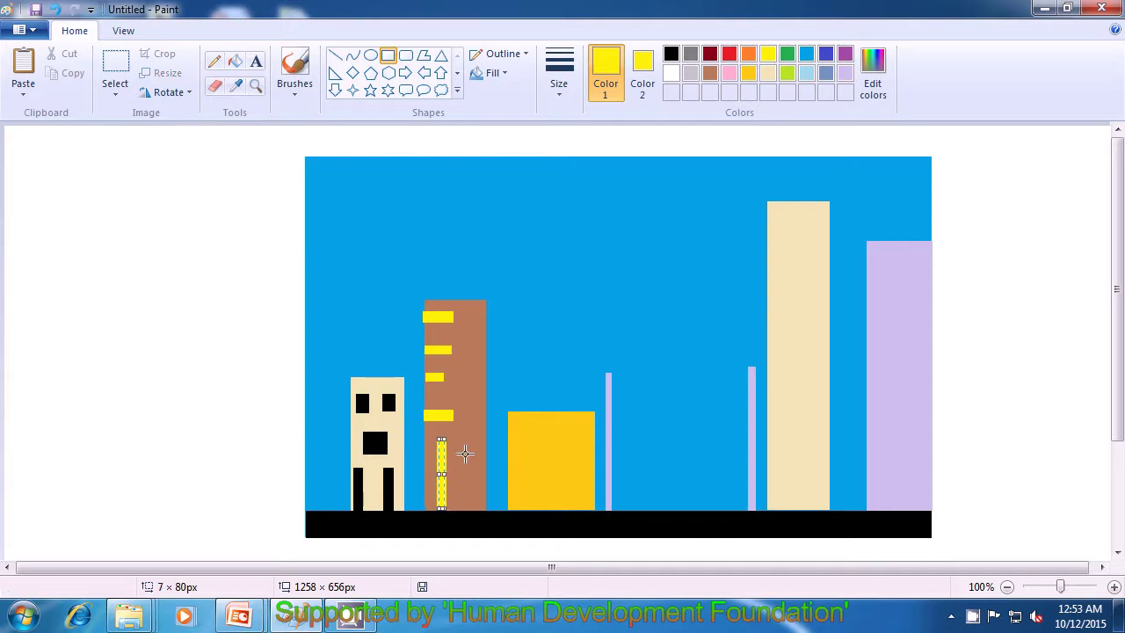
left_click(508, 383)
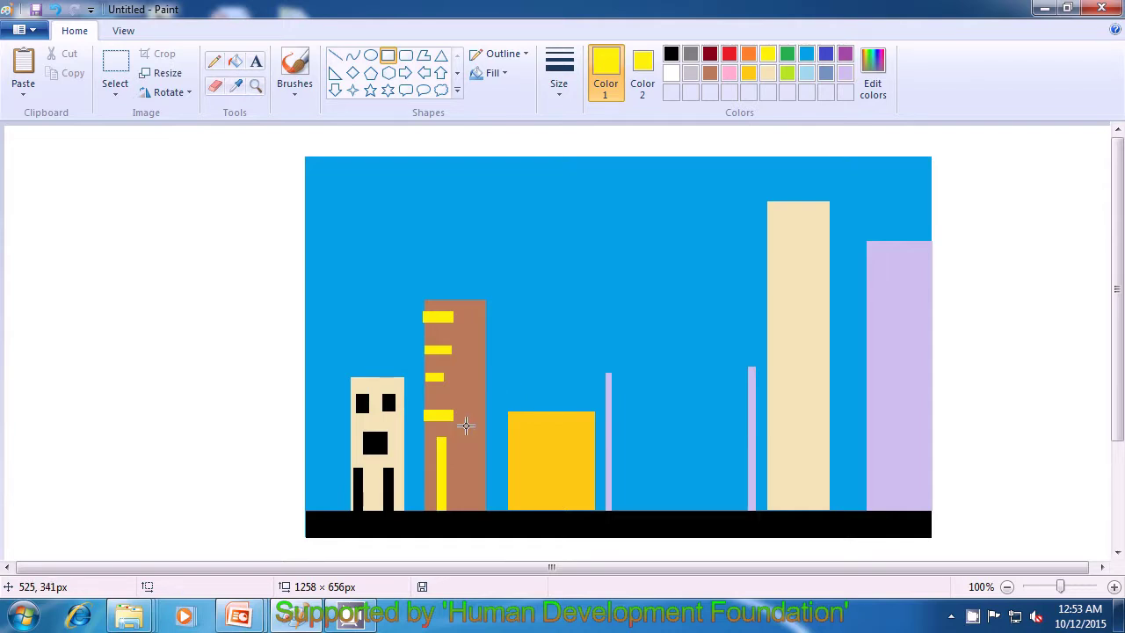
- Draw three small upright yellow windows along the brown building's right side, from the lower one up to the roof
left_click_drag(465, 426, 473, 441)
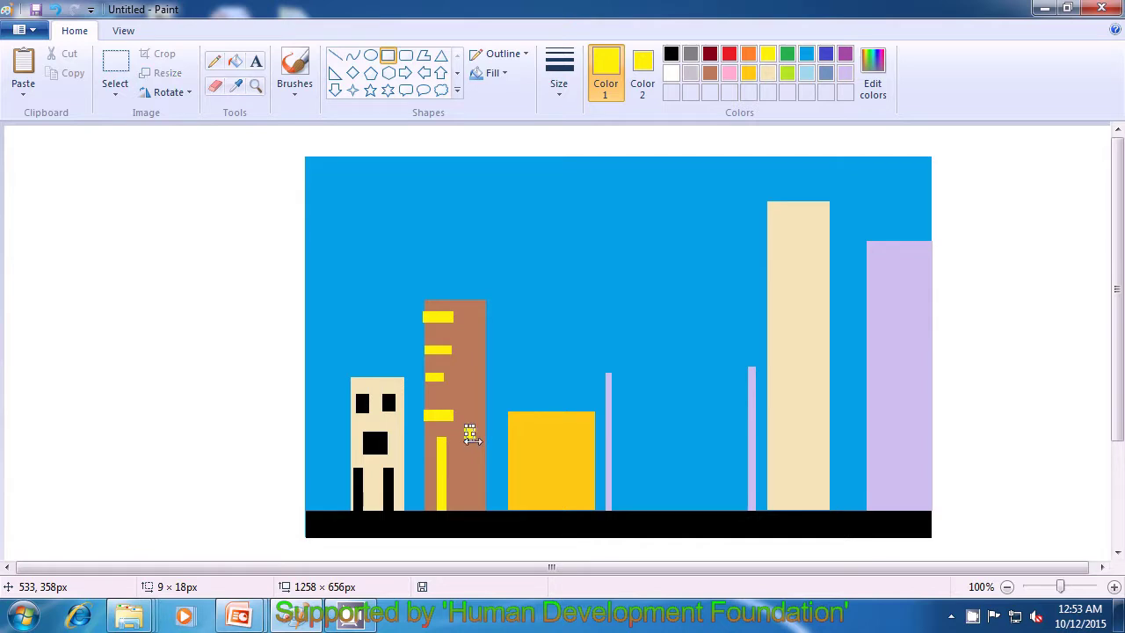
left_click(528, 379)
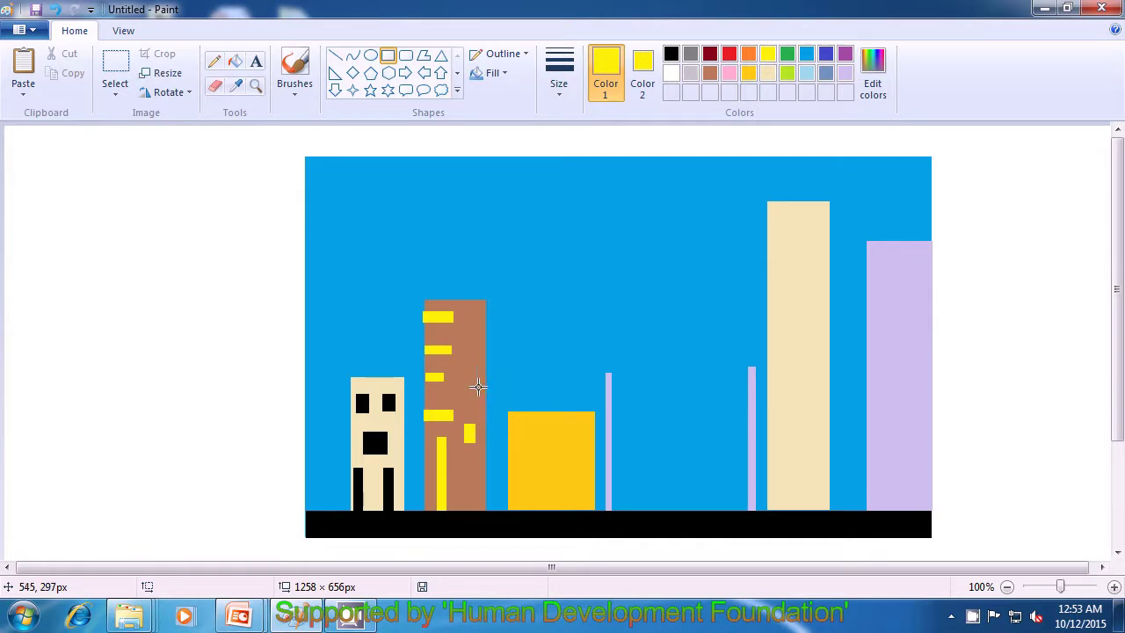
left_click_drag(464, 360, 470, 376)
left_click(525, 358)
left_click_drag(469, 307, 477, 320)
left_click(559, 319)
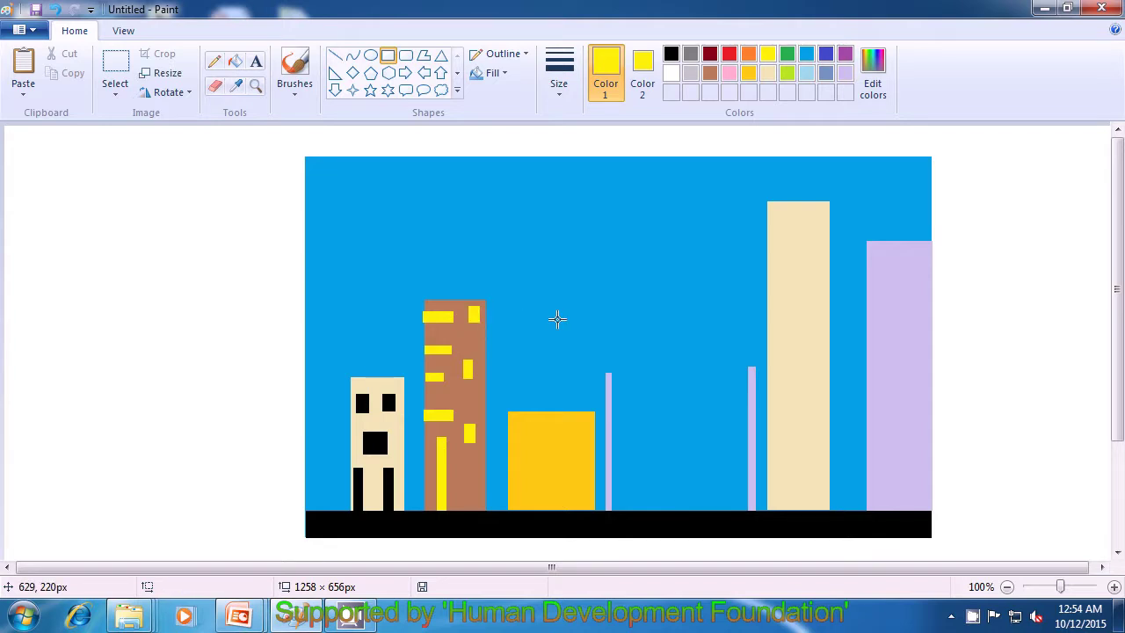
- Draw three solid green windows in a row along the upper edge of the golden building
left_click(786, 55)
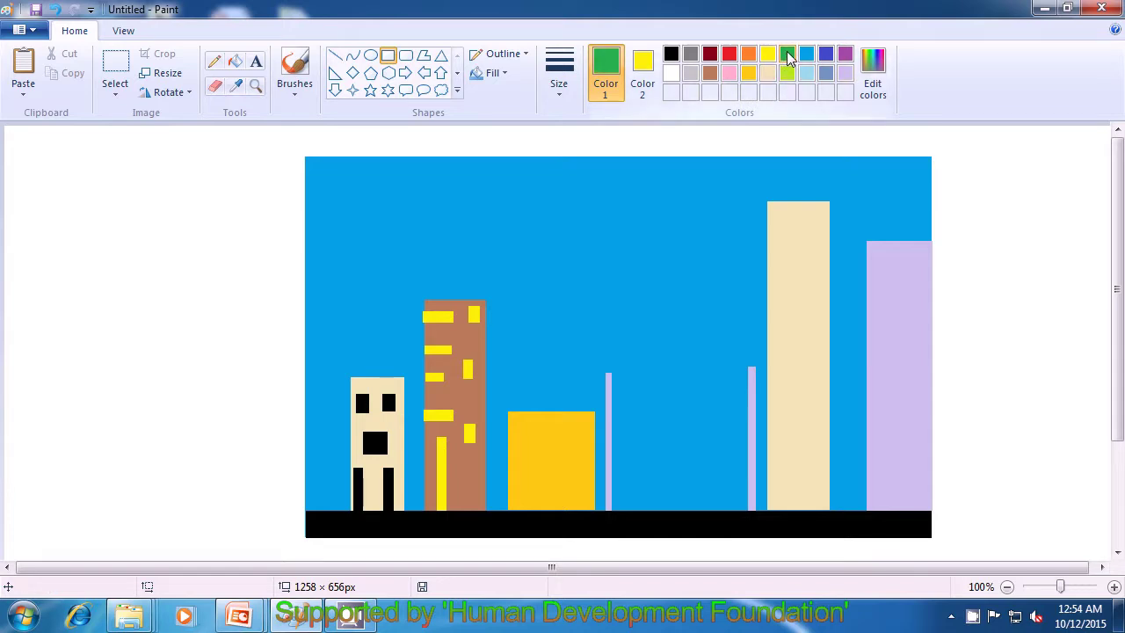
left_click(642, 77)
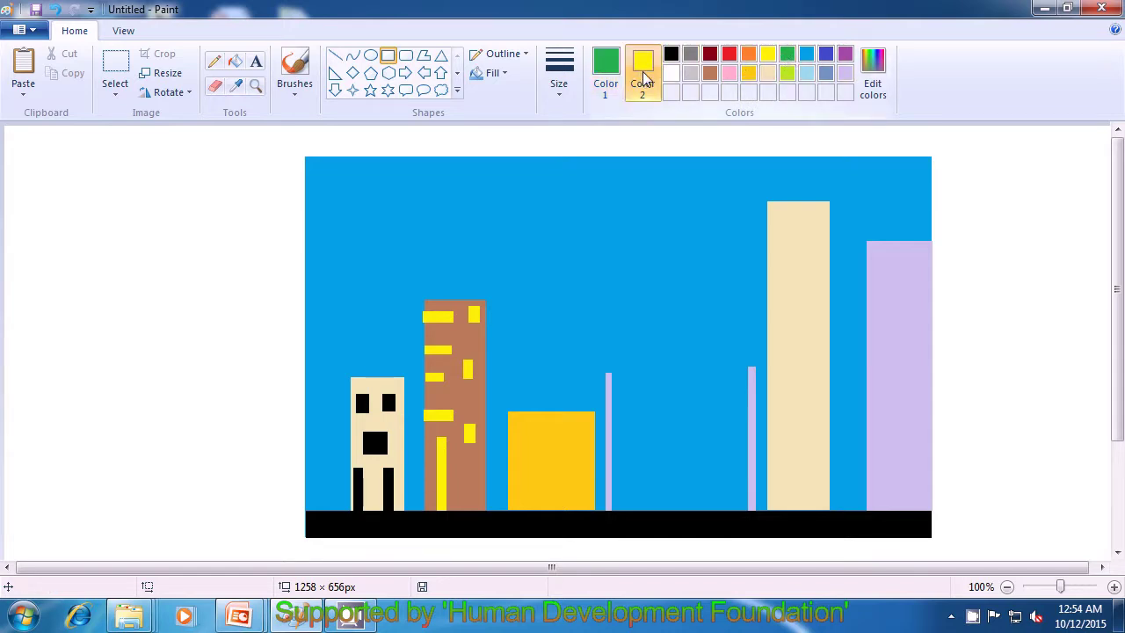
left_click(786, 55)
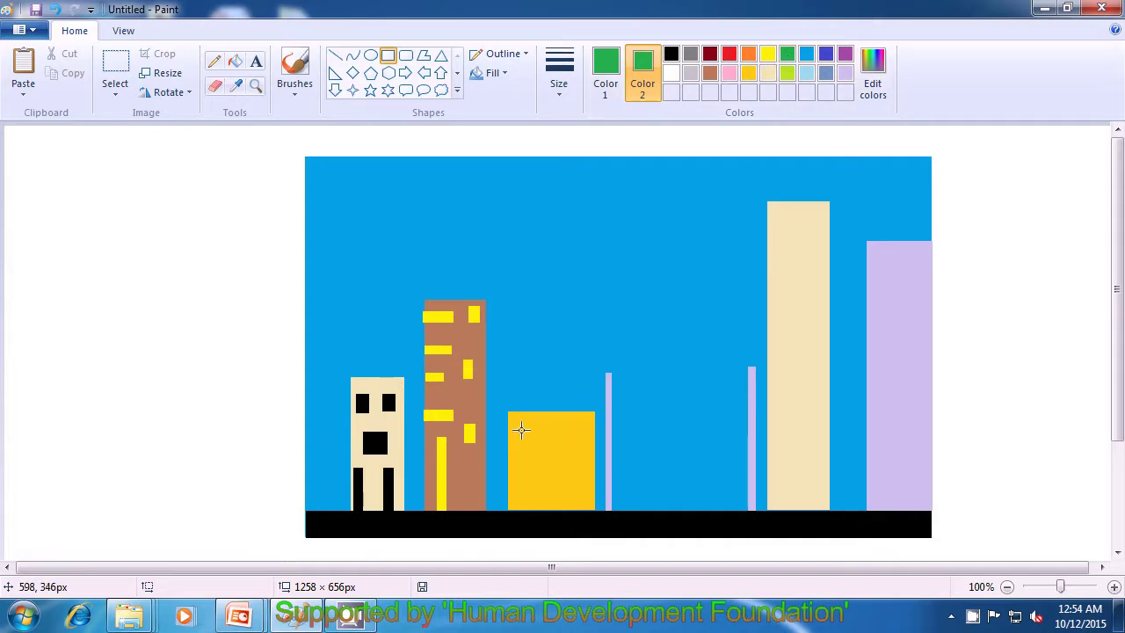
left_click_drag(516, 420, 536, 434)
left_click(556, 427)
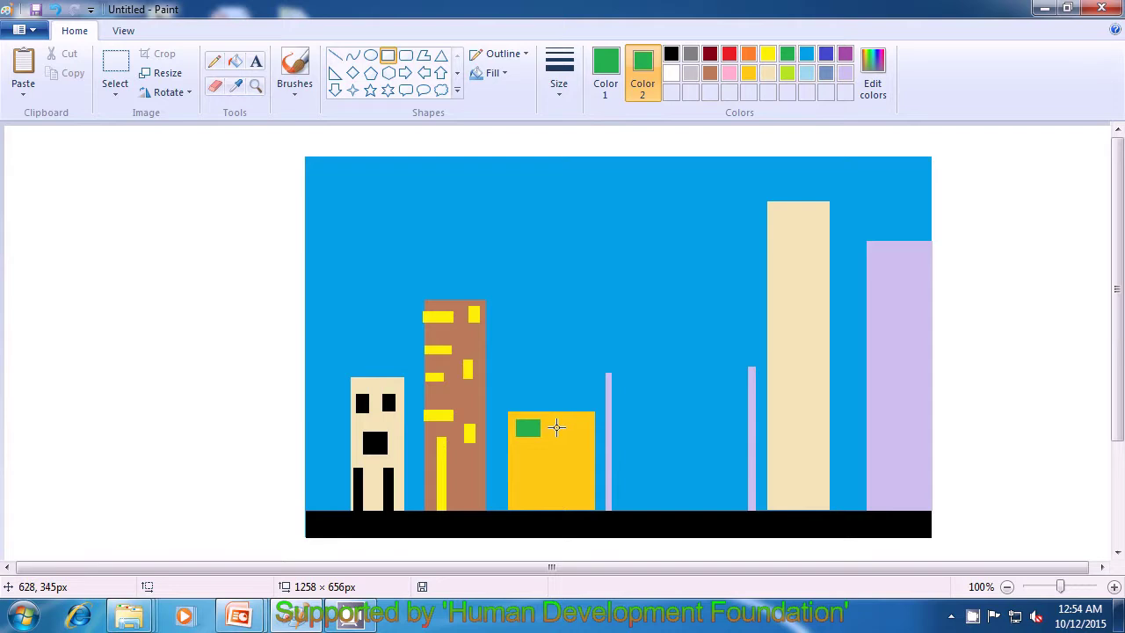
mouse_move(550, 418)
left_mouse_down()
mouse_move(559, 434)
mouse_move(588, 433)
left_mouse_up()
left_click(555, 337)
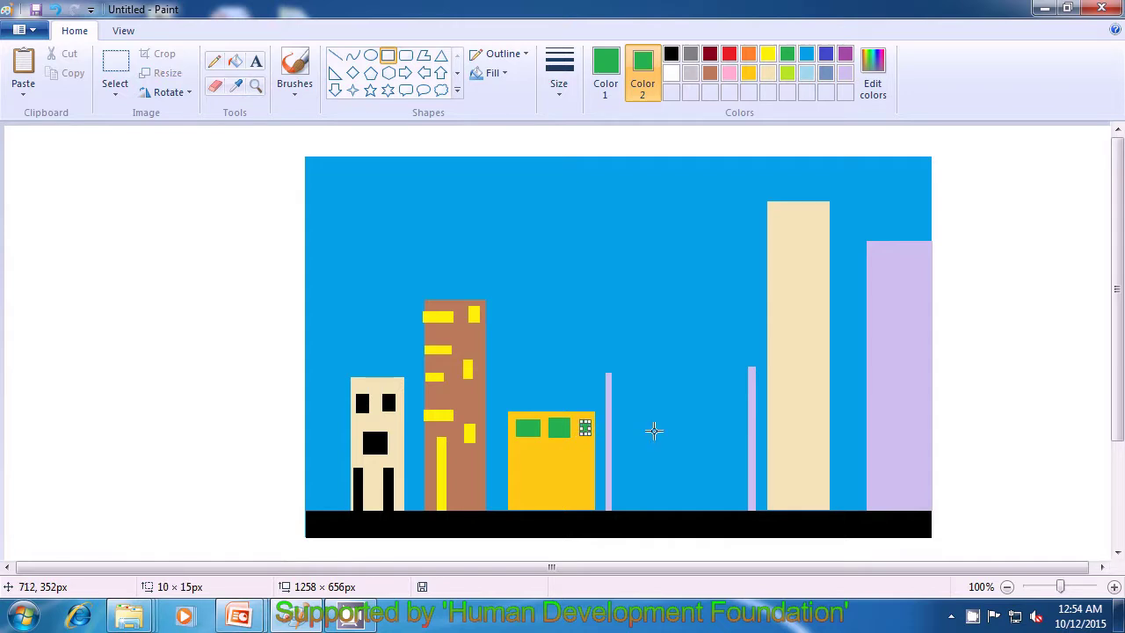
left_click(680, 406)
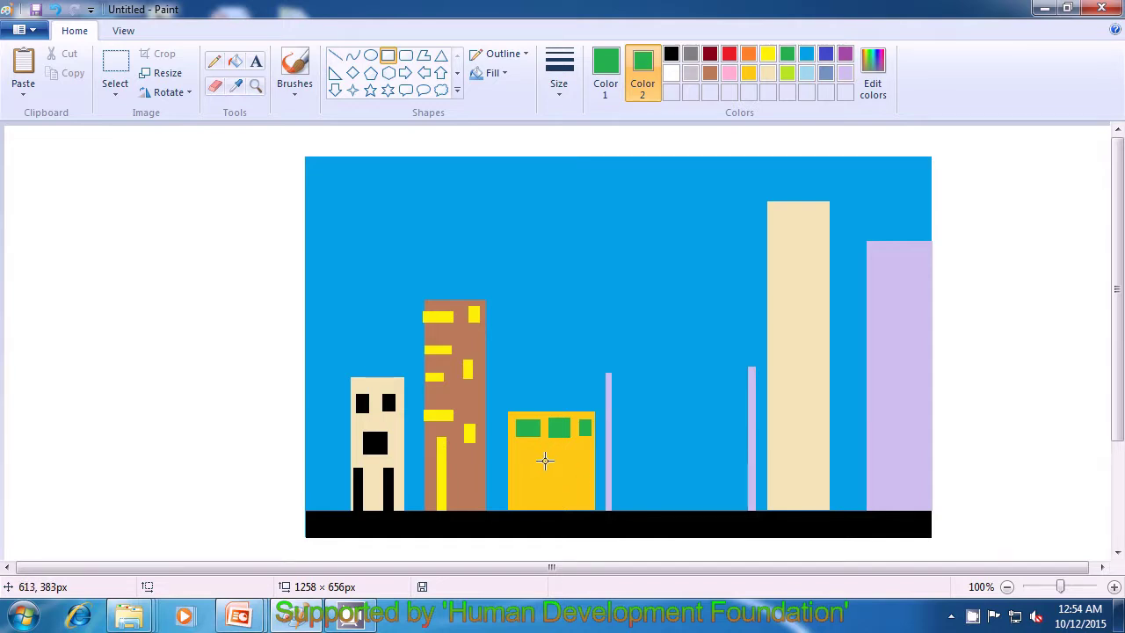
- Draw a green door about 14 × 67 px at the golden building's base and a small green window on each side of it
left_click_drag(548, 448, 558, 507)
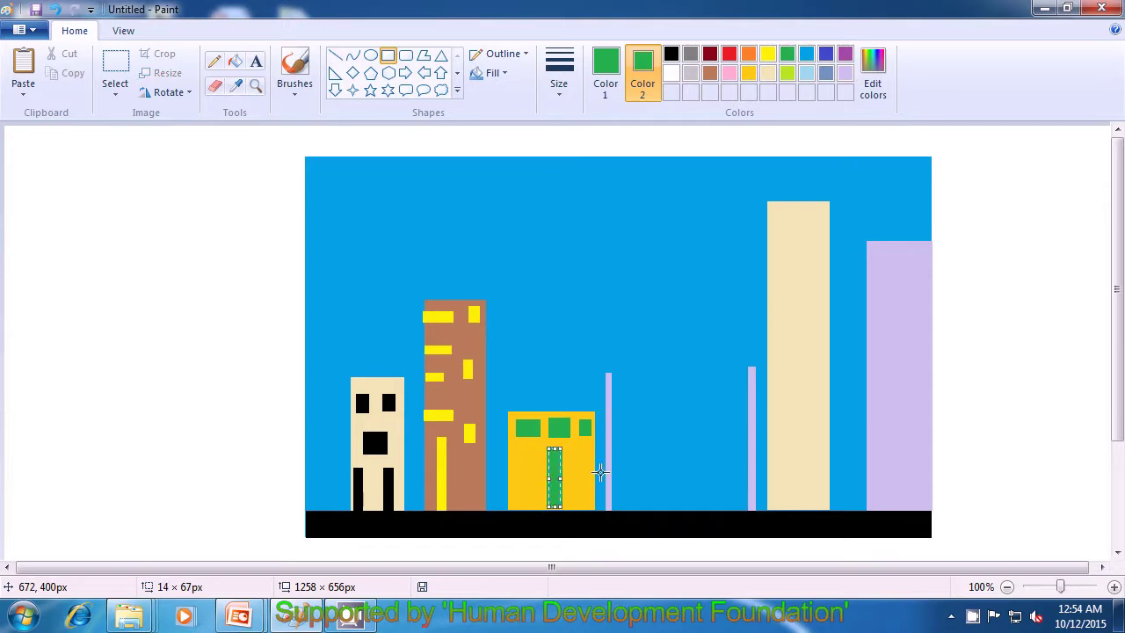
left_click(640, 448)
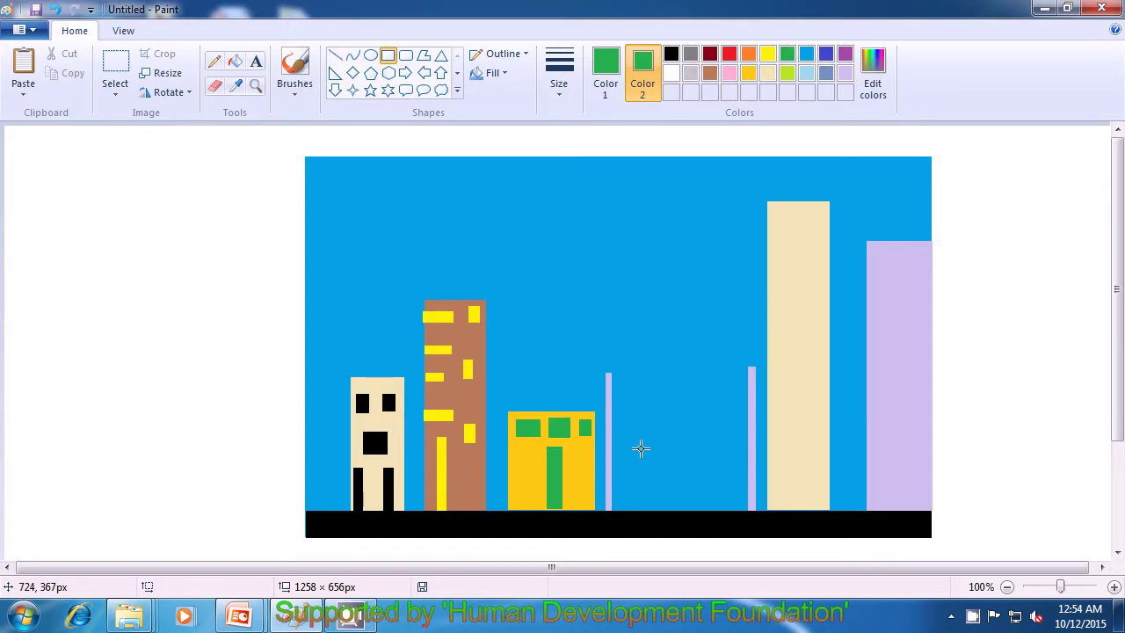
left_click_drag(521, 450, 588, 461)
left_click(657, 434)
left_click(639, 422)
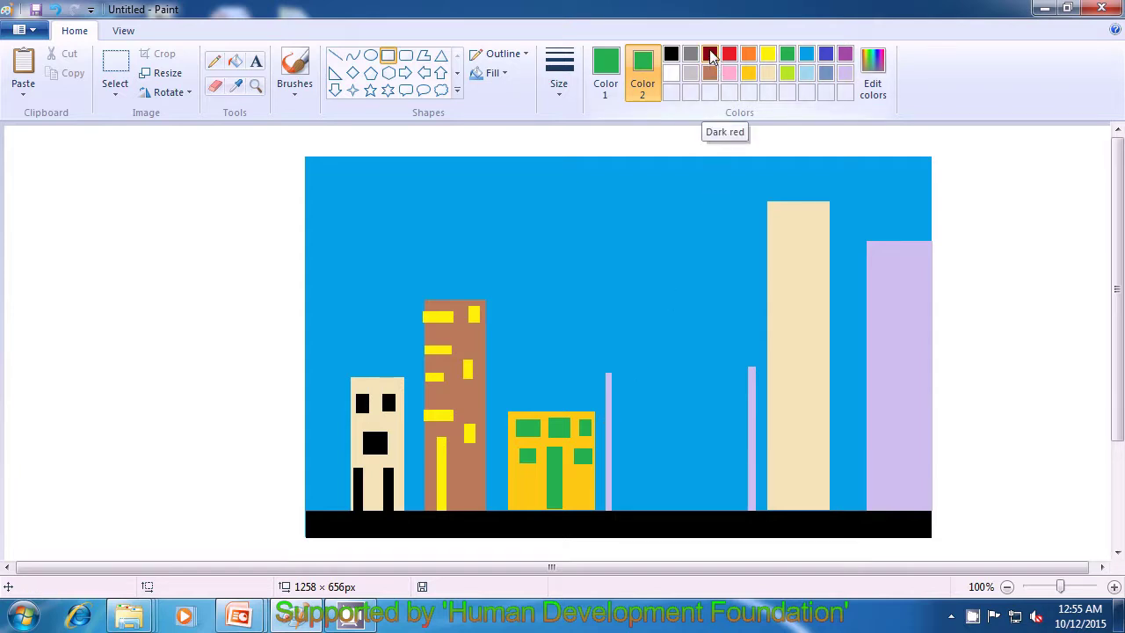
- Draw two narrow upright dark red windows side by side near the upper left corner of the tall cream building
left_click(605, 72)
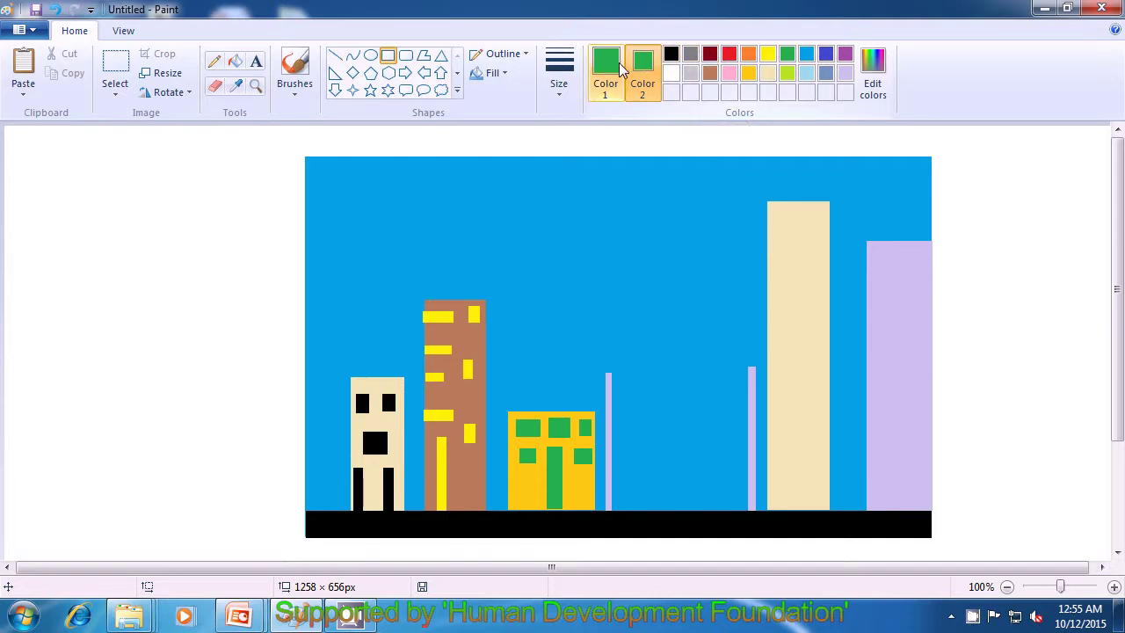
left_click(710, 56)
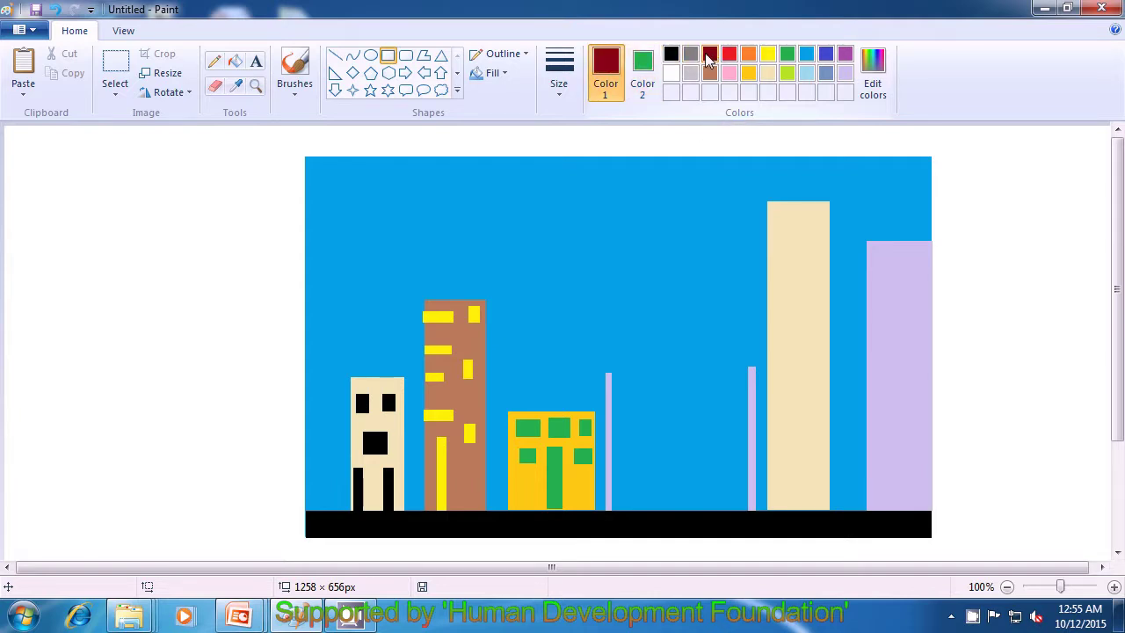
left_click(689, 75)
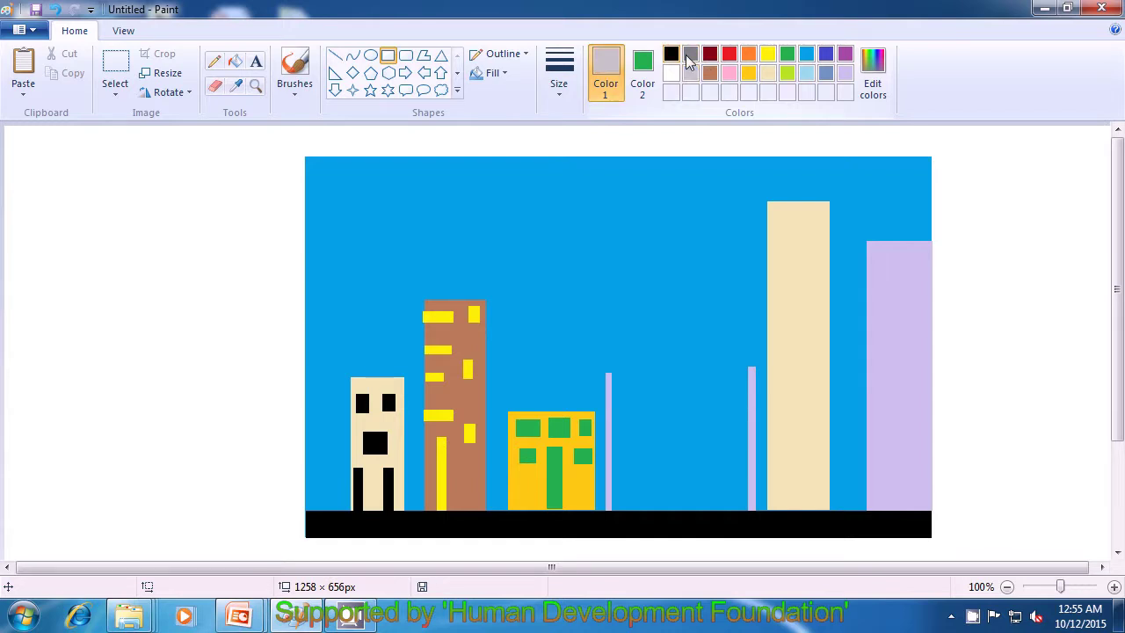
left_click(711, 55)
left_click(648, 71)
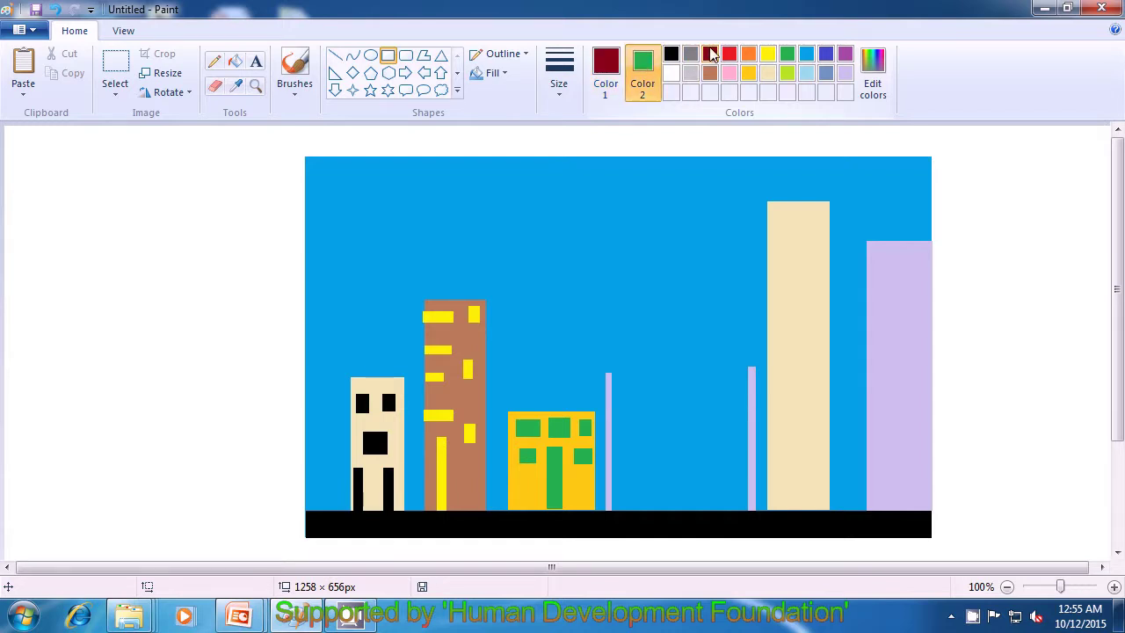
left_click(690, 76)
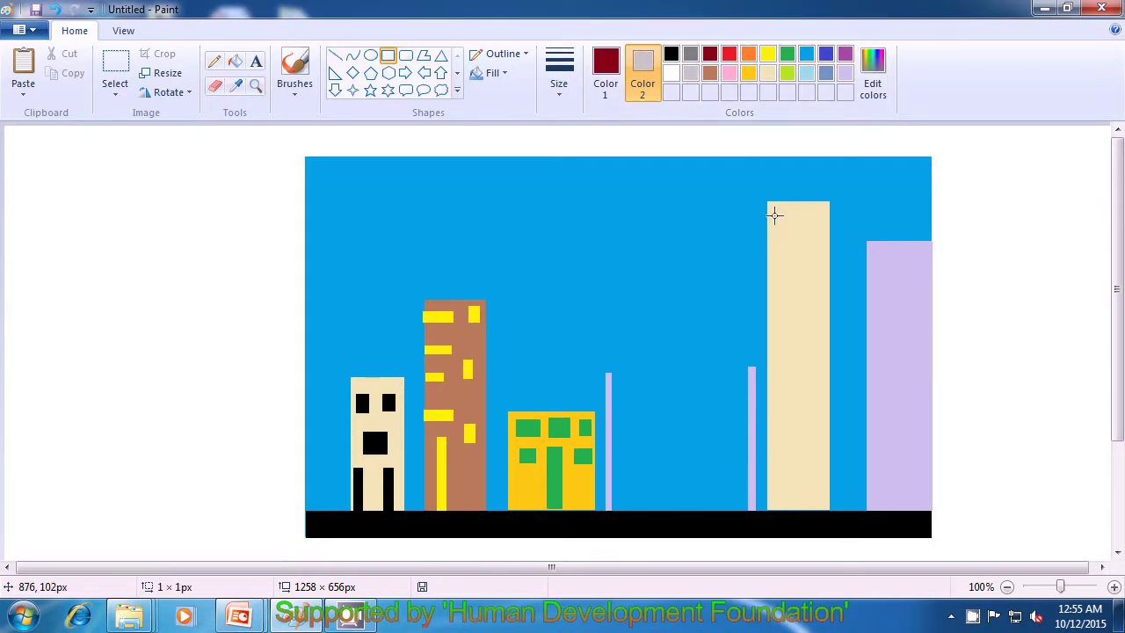
left_click_drag(774, 214, 775, 243)
left_click(748, 244)
left_click_drag(788, 213, 788, 244)
left_click(755, 253)
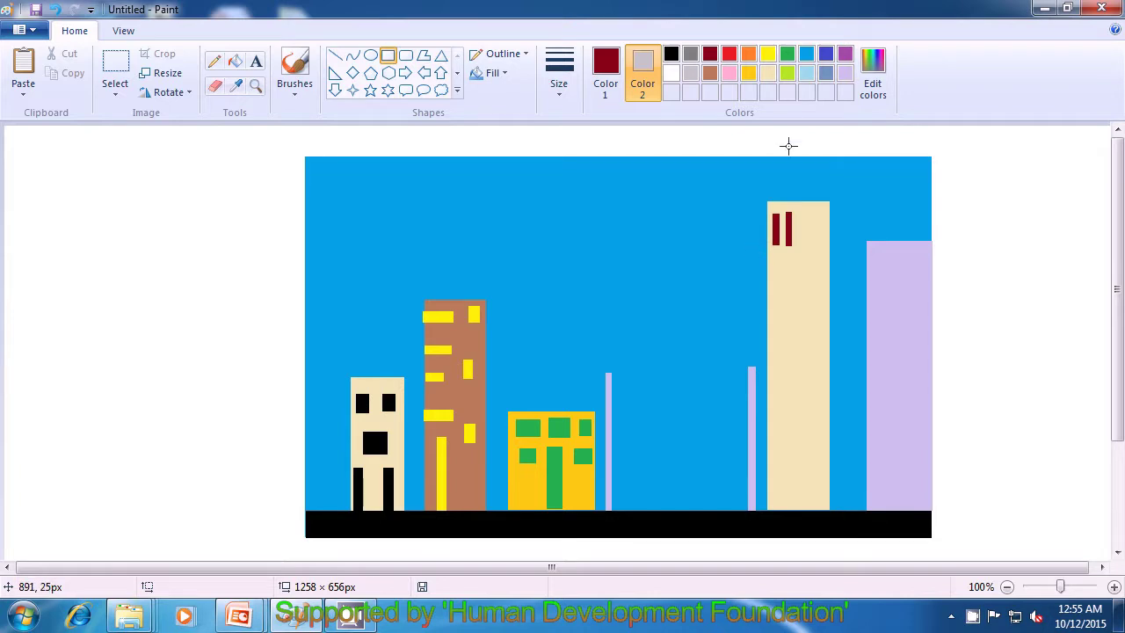
- Draw two narrow upright blue-gray windows directly below the dark red pair on the tall cream building
left_click(825, 74)
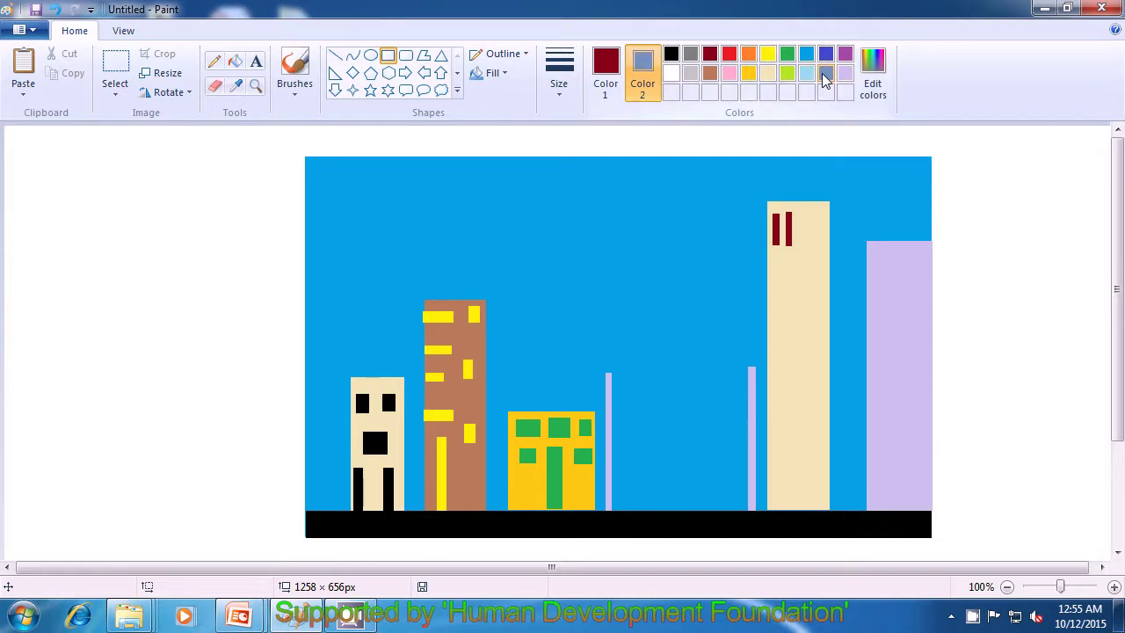
left_click(607, 74)
left_click(613, 79)
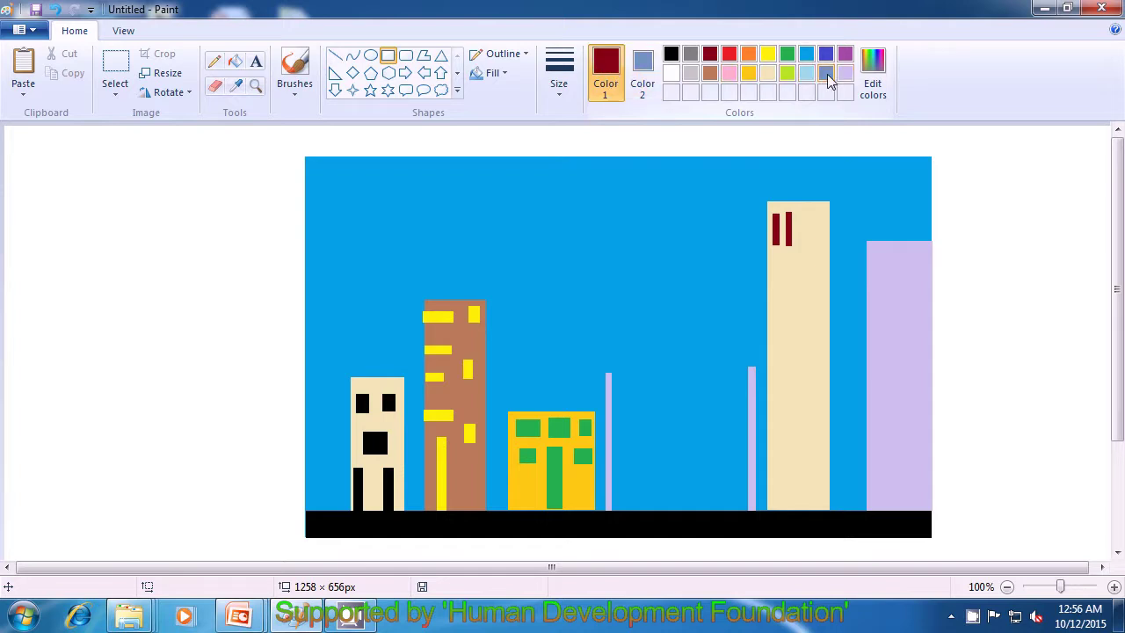
left_click(827, 74)
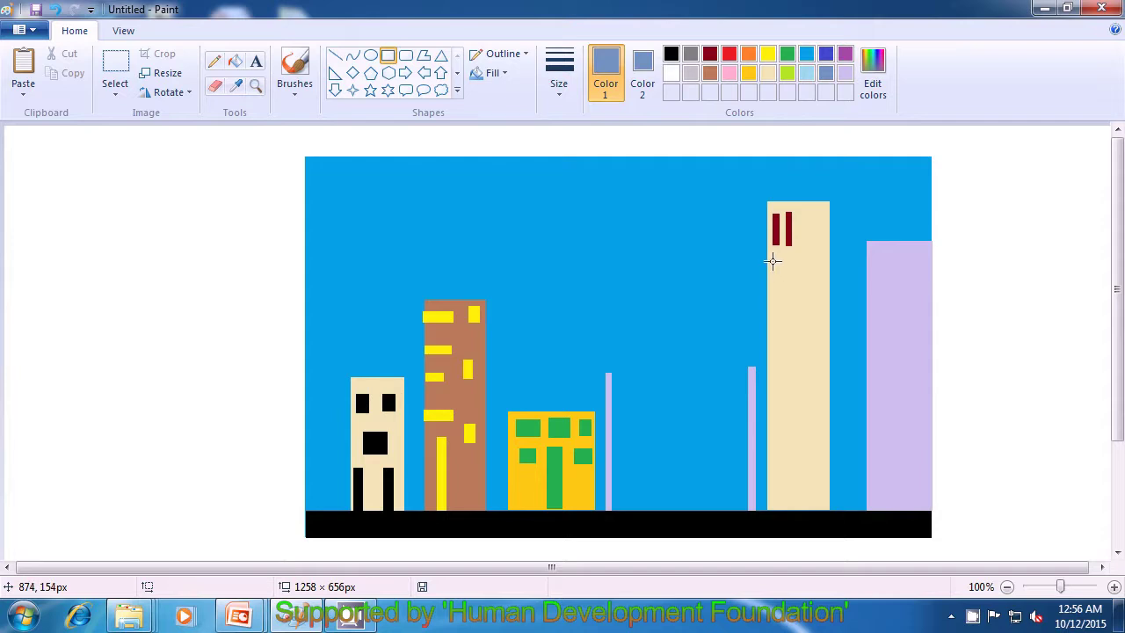
left_click_drag(775, 259, 775, 291)
left_click(797, 289)
left_click_drag(789, 260, 788, 292)
left_click(811, 291)
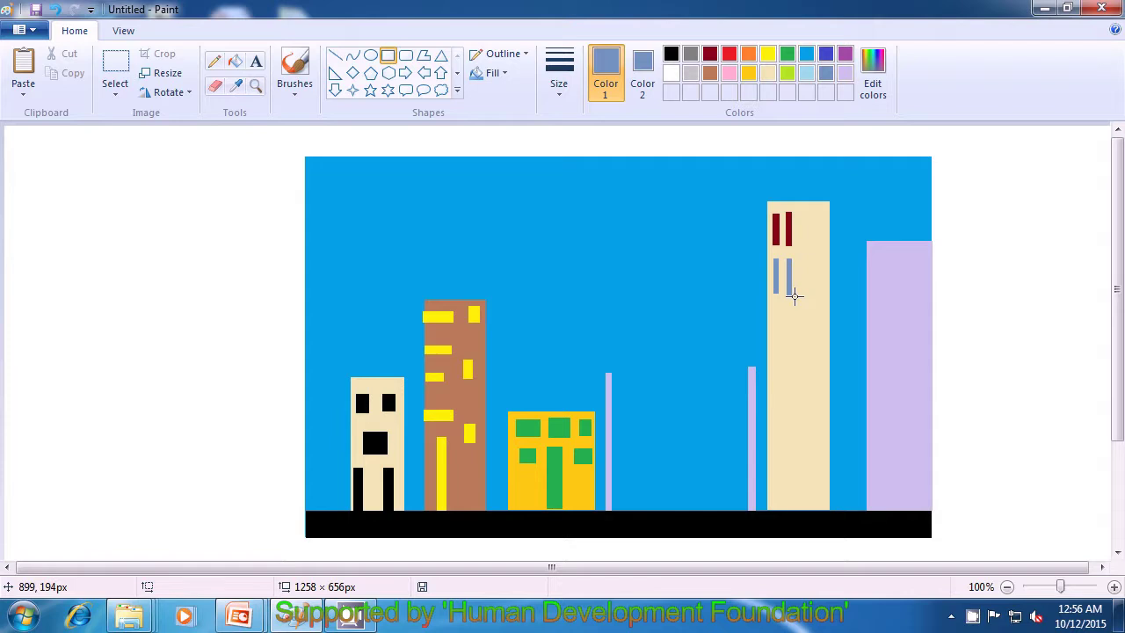
- Draw two narrow dark red windows, about 2 × 43 px and 2 × 45 px, on the right side of the tall cream building at mid-height
left_click(710, 55)
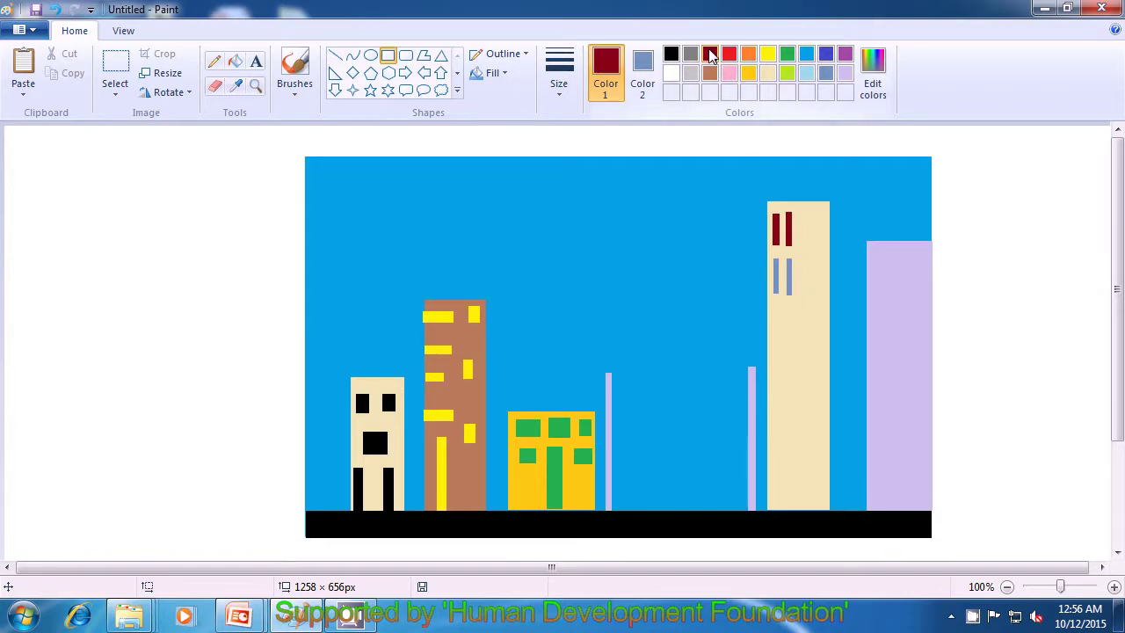
left_click(644, 71)
left_click(710, 54)
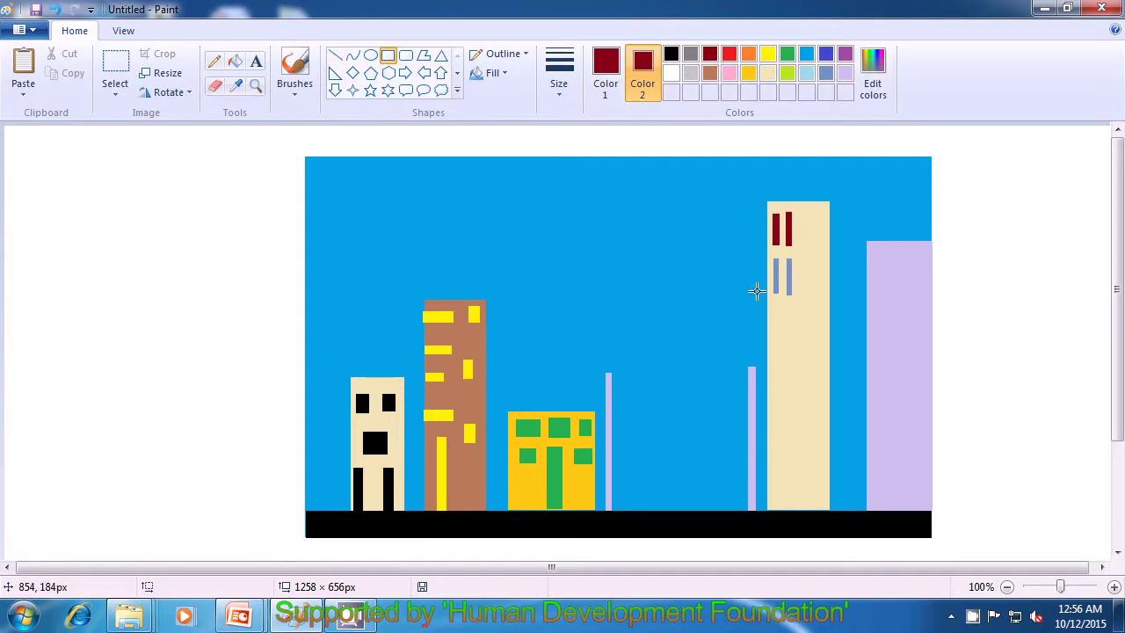
left_click_drag(810, 310, 809, 339)
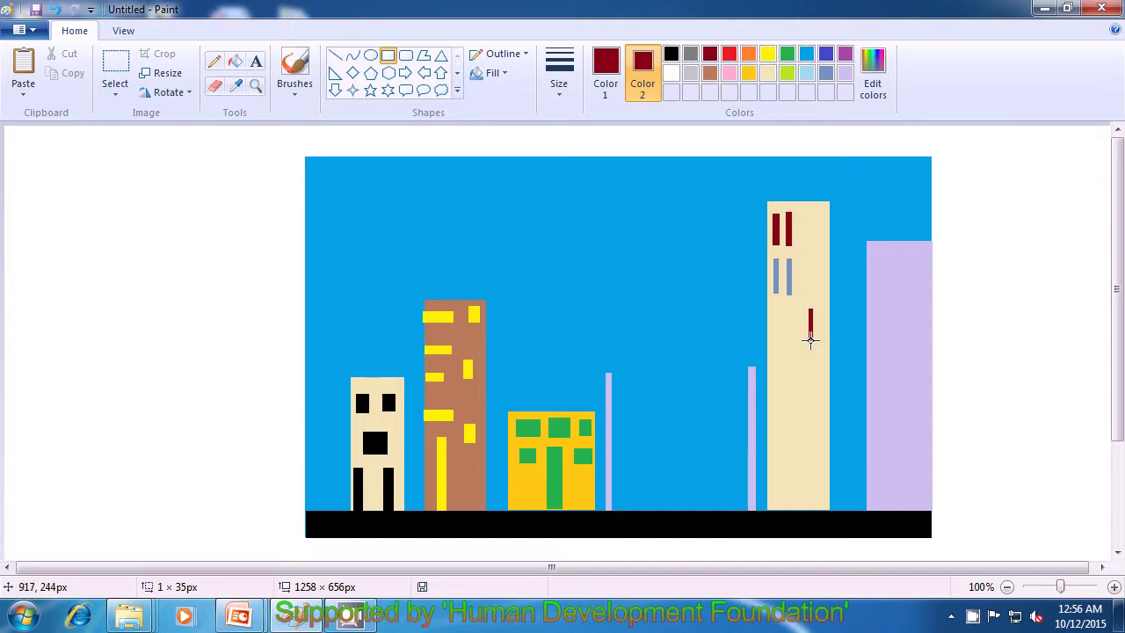
key("ctrl+z")
left_click_drag(802, 313, 805, 350)
key("ctrl+z")
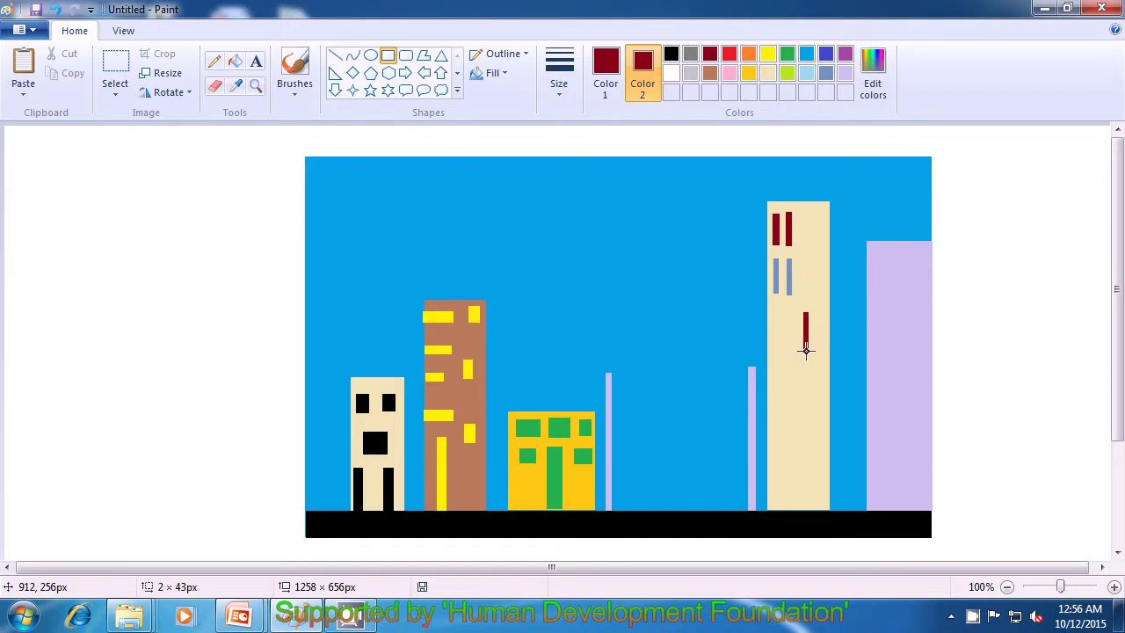
left_click(803, 366)
left_click_drag(816, 313, 817, 351)
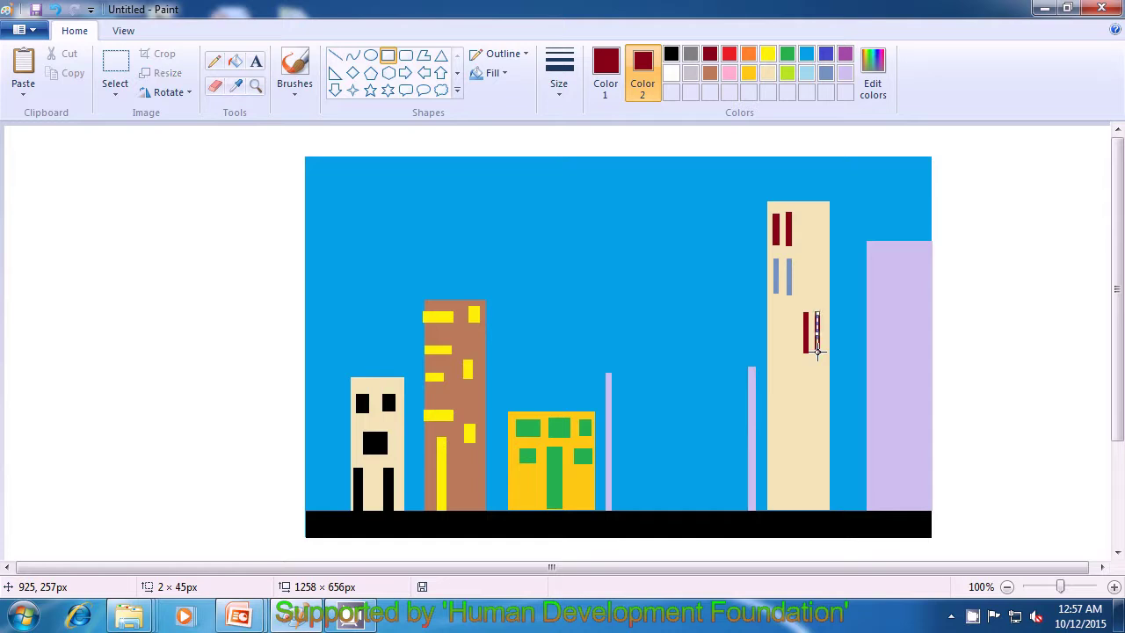
left_click(841, 351)
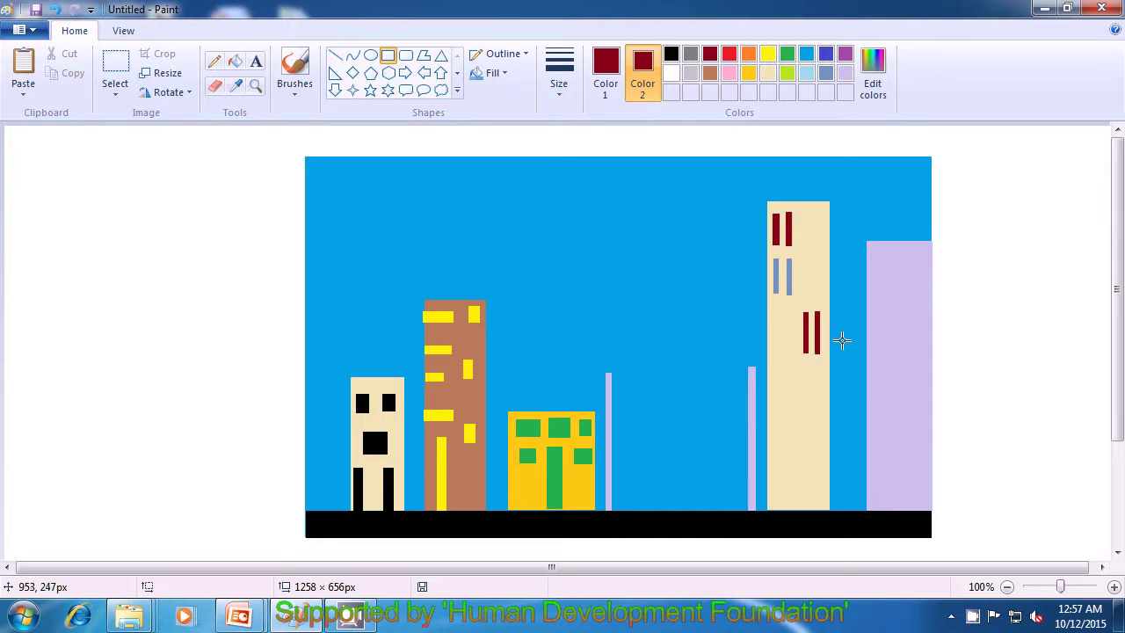
- Draw two narrow blue-gray windows, about 2 × 43 px, below the dark red pair on the tall cream building's right side
left_click(826, 76)
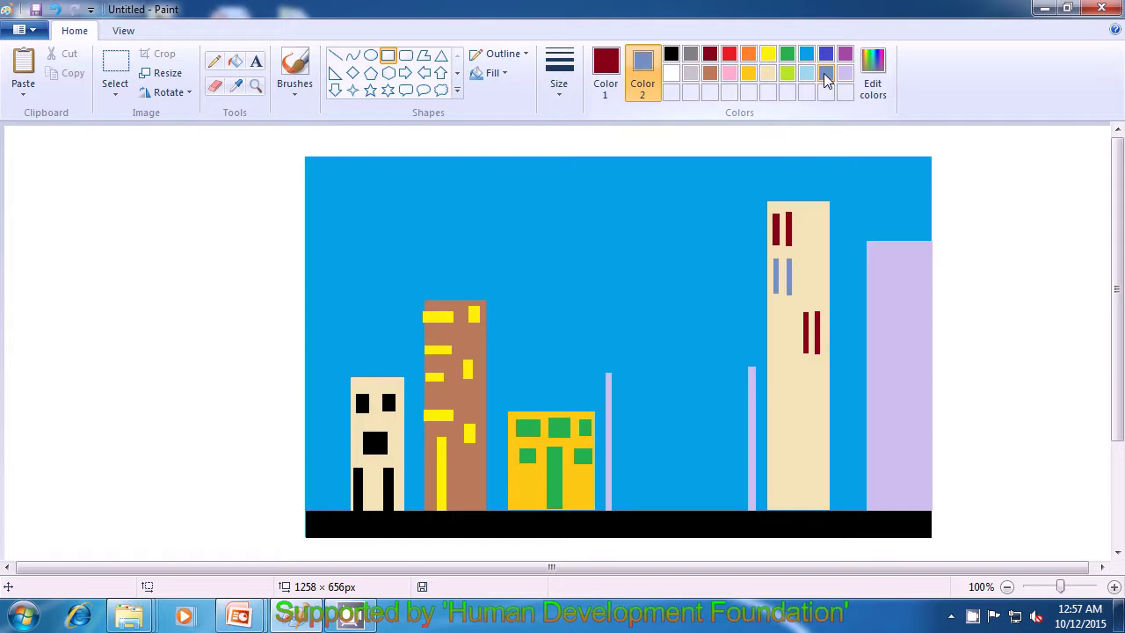
left_click(606, 70)
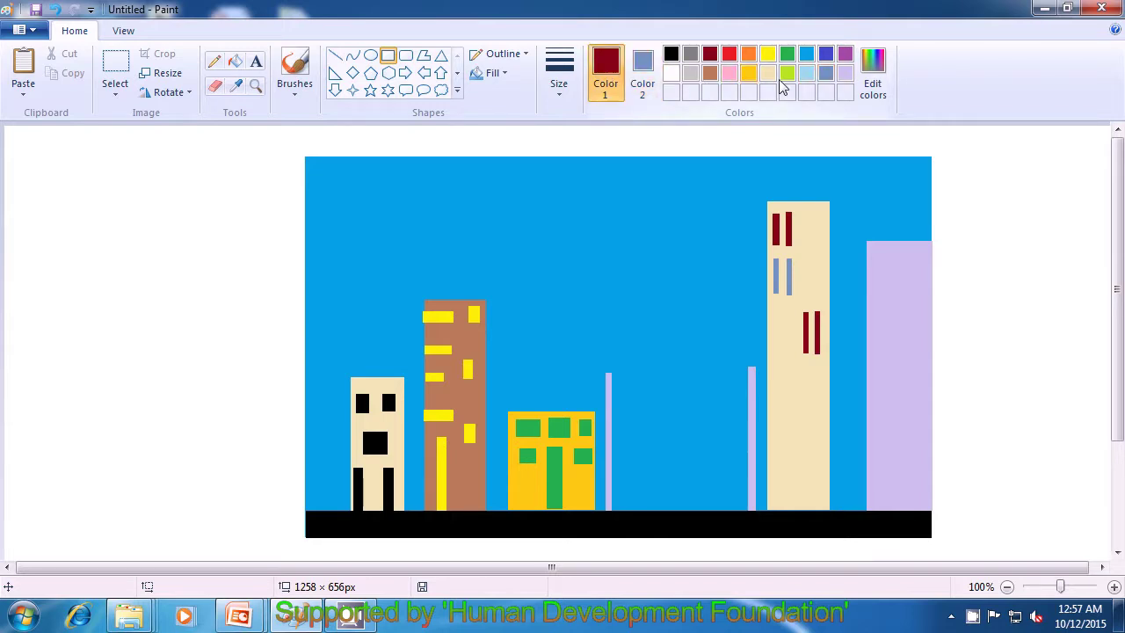
left_click(824, 76)
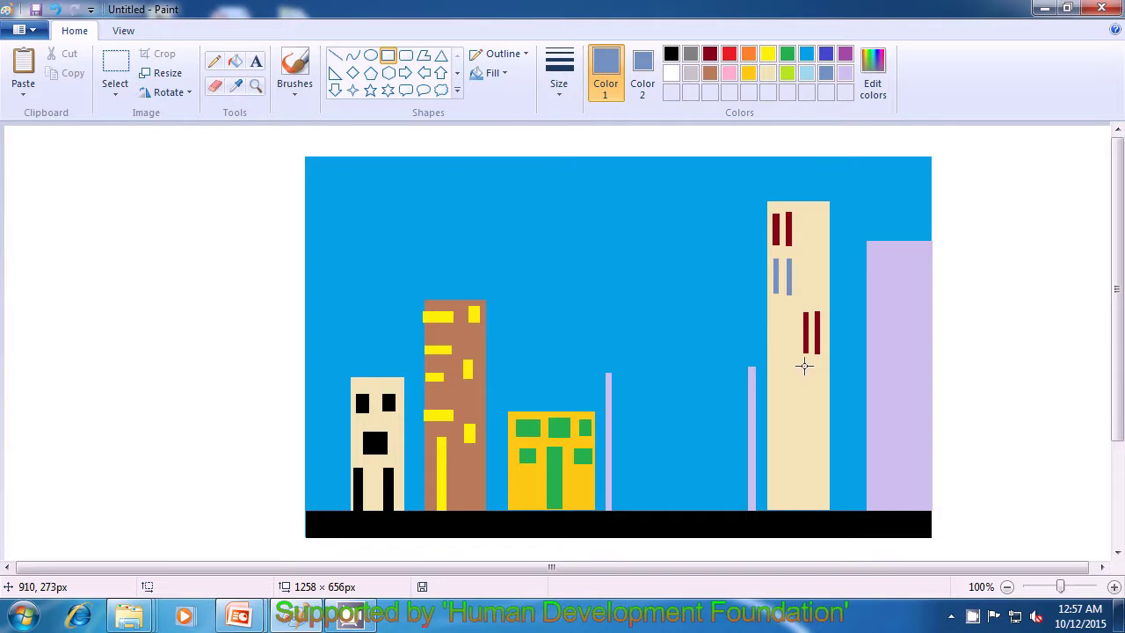
left_click_drag(804, 367, 805, 401)
left_click(815, 416)
left_click_drag(815, 367, 816, 405)
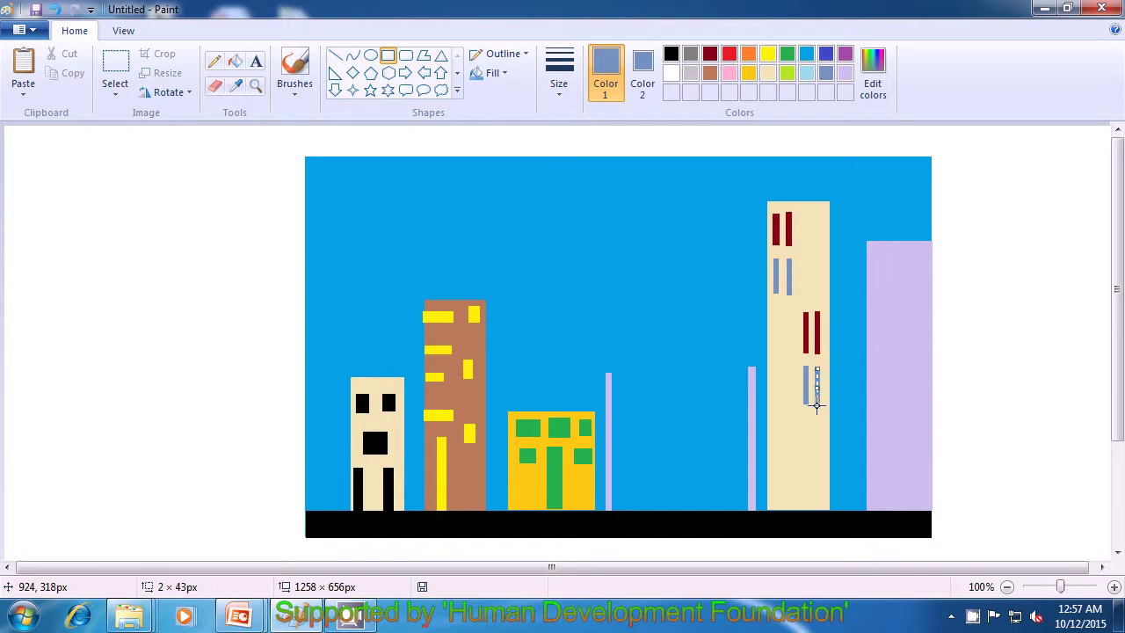
left_click(824, 430)
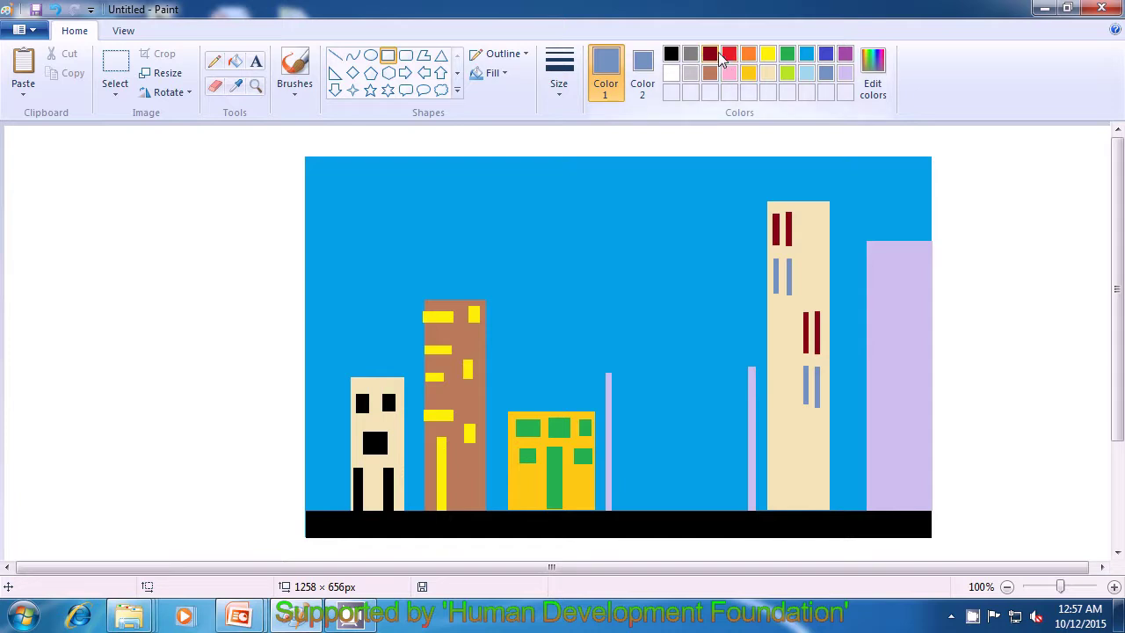
- Draw two narrow dark red windows, about 4 × 30 px, low on the left side of the tall cream building
left_click(709, 55)
left_click(644, 70)
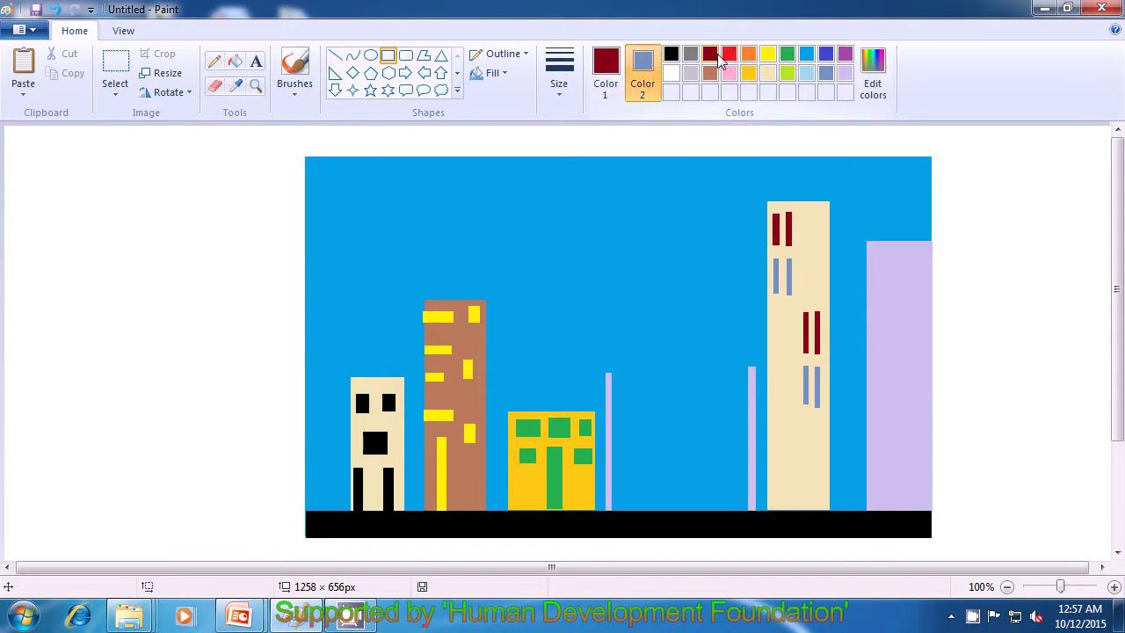
left_click(709, 56)
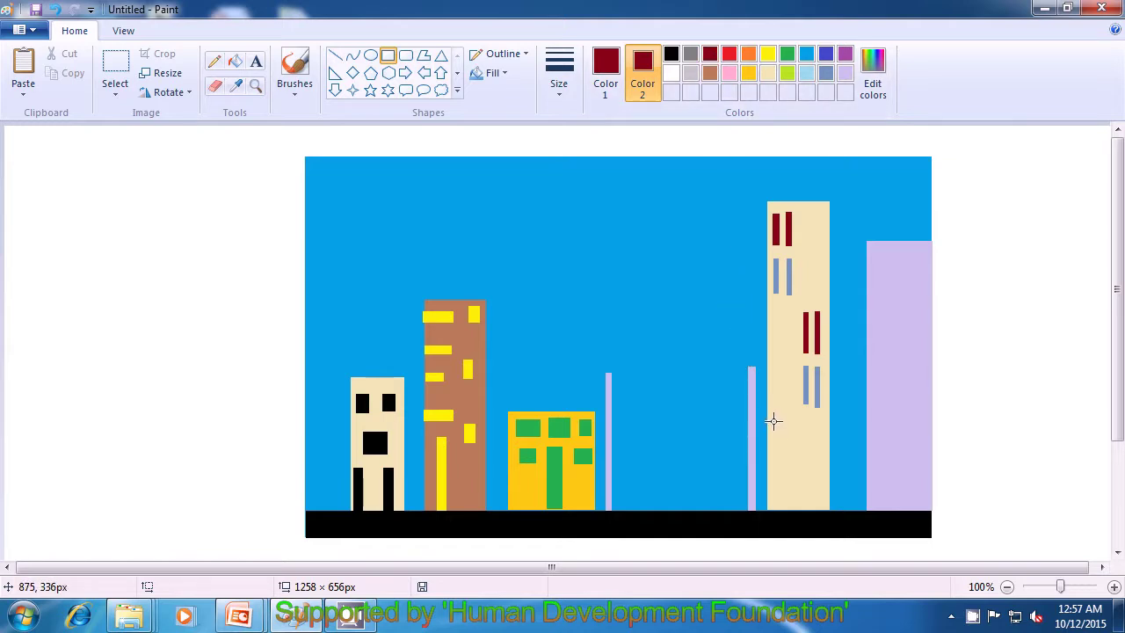
left_click_drag(773, 421, 775, 446)
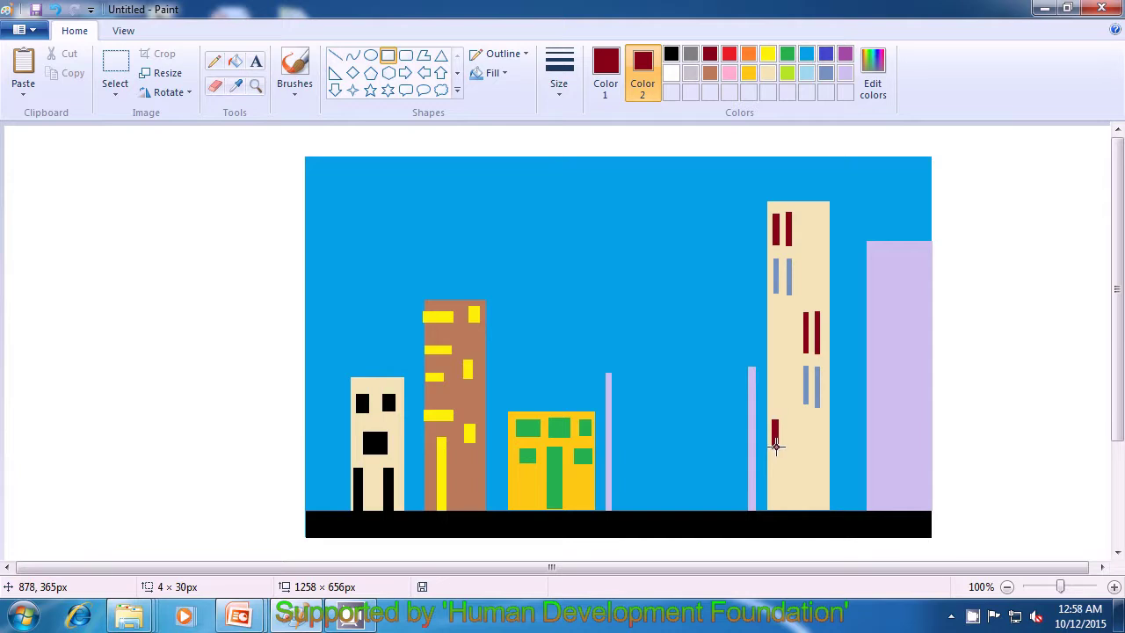
left_click_drag(776, 447, 776, 446)
left_click(791, 428)
left_click_drag(787, 420, 786, 448)
key("Escape")
left_click_drag(786, 421, 787, 448)
left_click(845, 425)
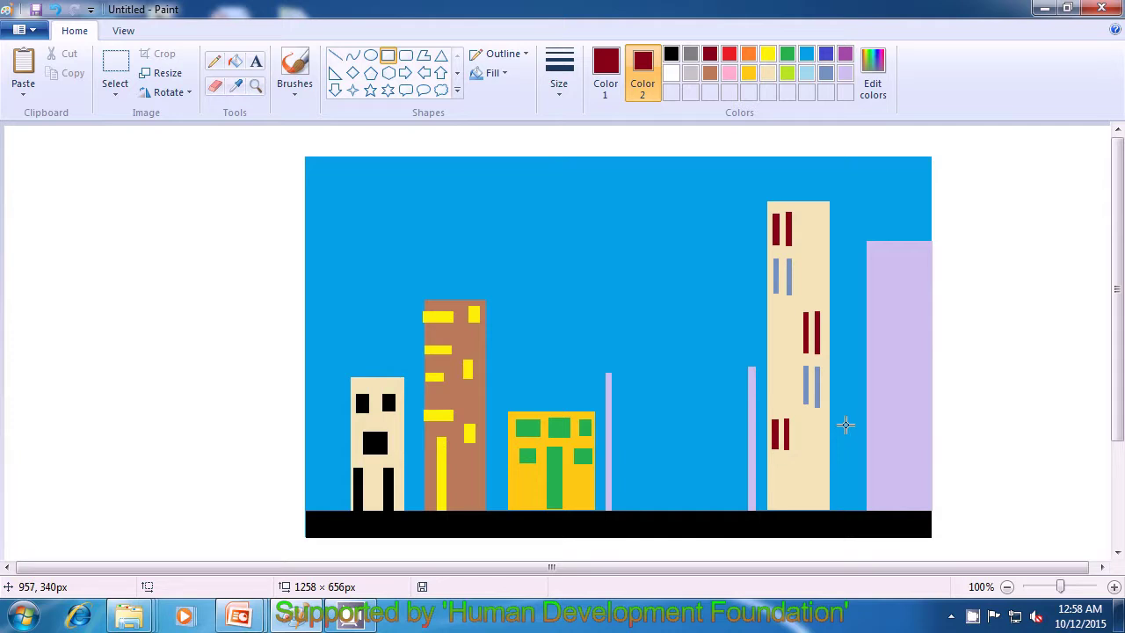
- Draw two narrow blue-gray windows low on the right side of the tall cream building
left_click(825, 75)
left_click(606, 75)
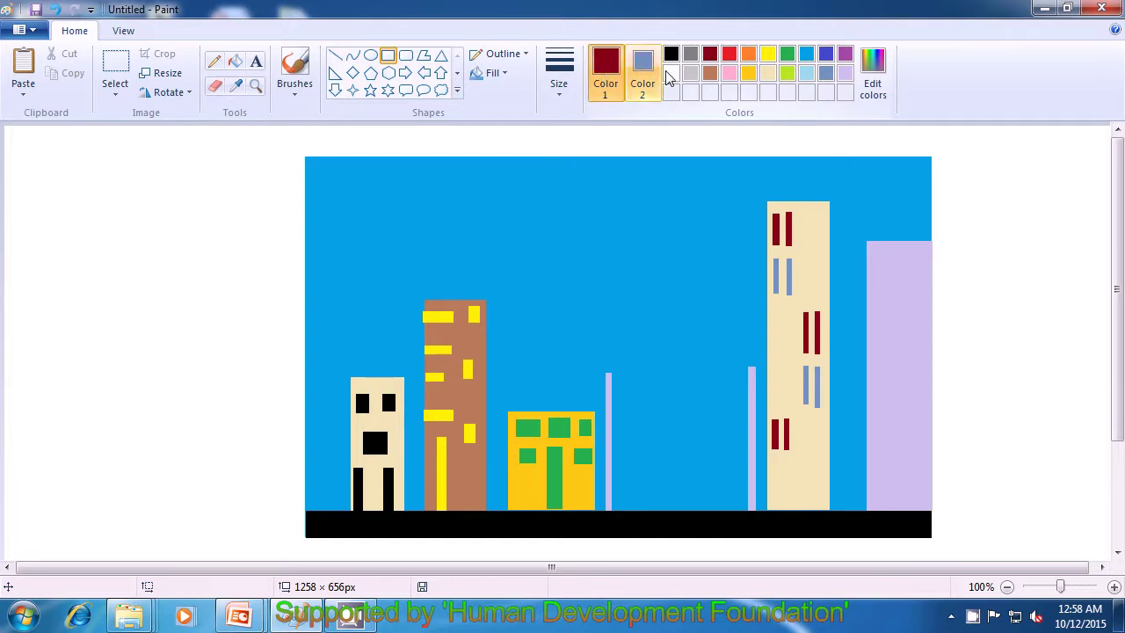
left_click(825, 74)
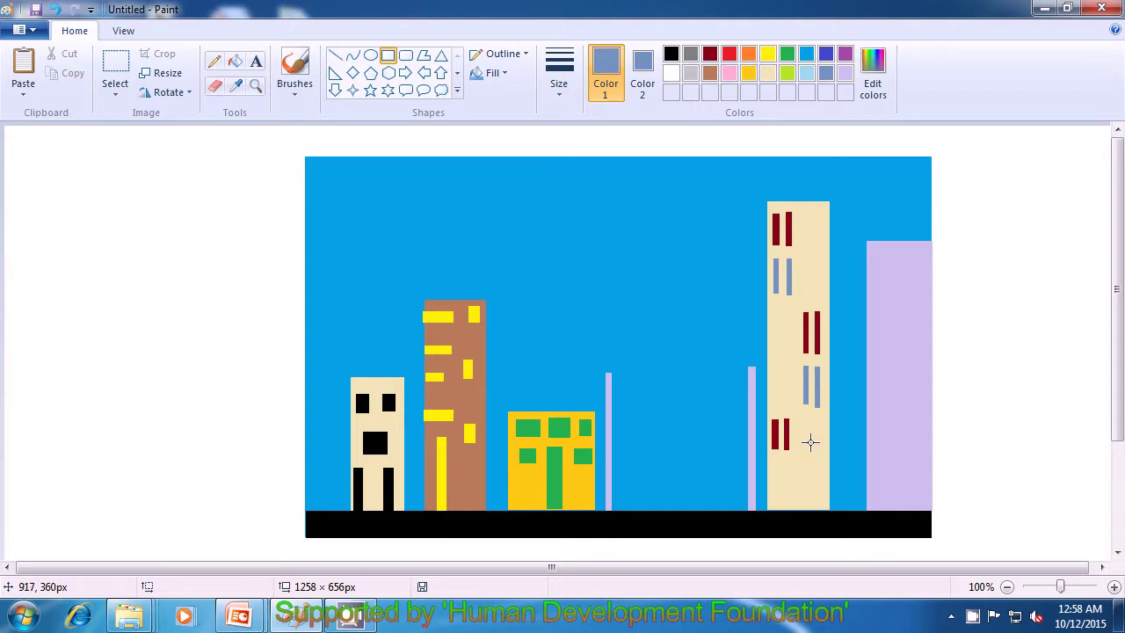
left_click_drag(808, 447, 806, 472)
left_click(878, 462)
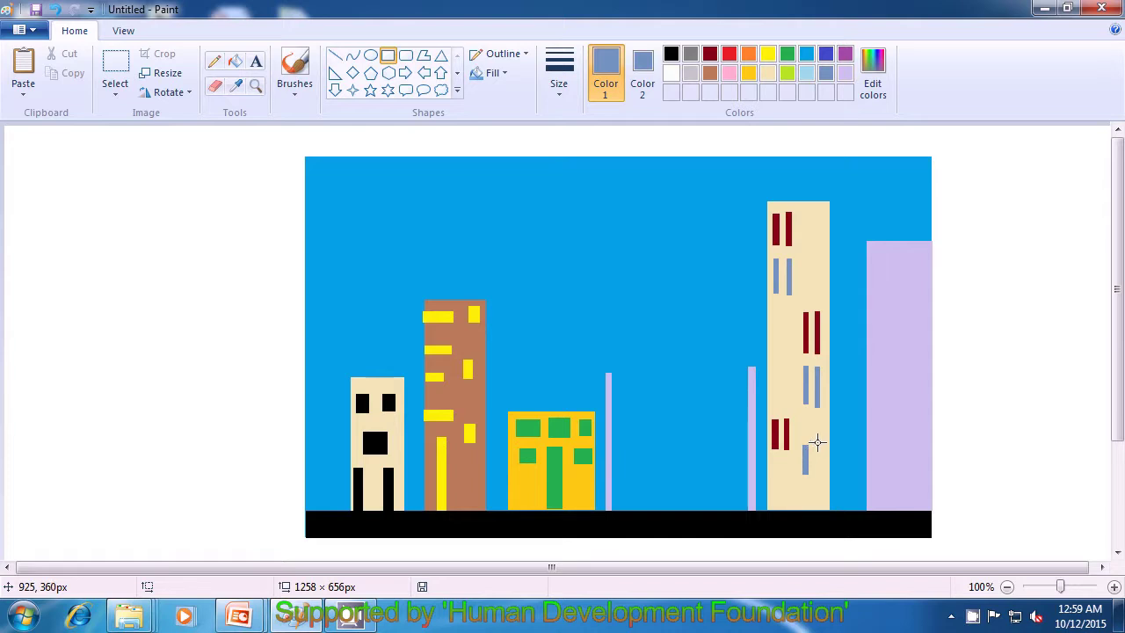
left_click_drag(817, 446, 818, 474)
left_click(835, 462)
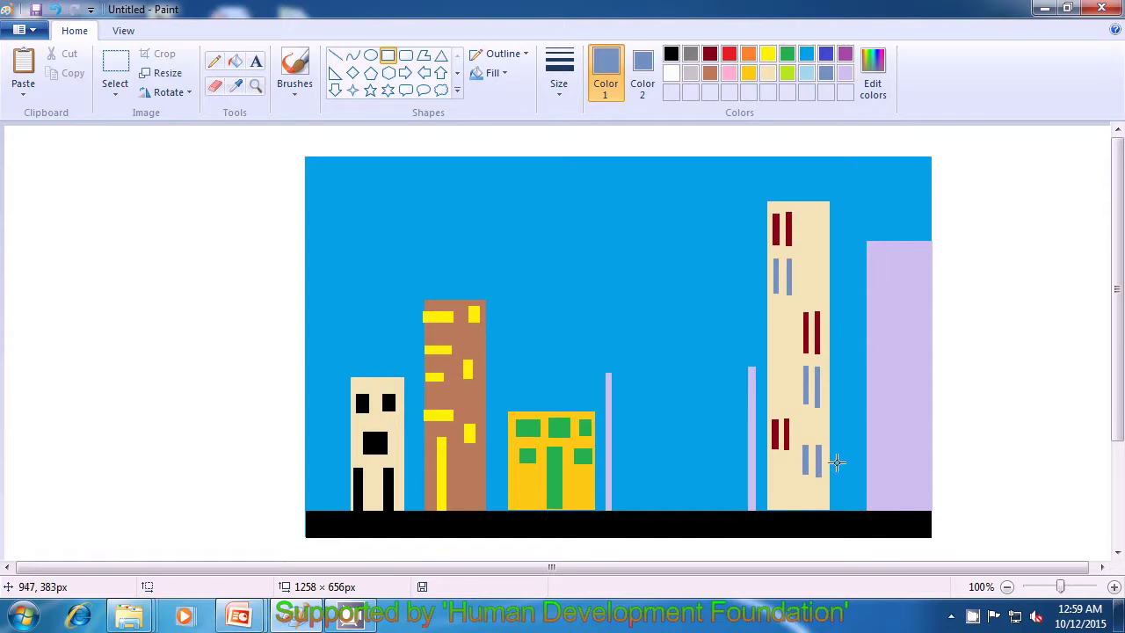
- Draw a dark red door, about 8 × 56 px, at the lower-left corner of the tall cream building, reaching the black ground
left_click(710, 54)
left_click(642, 75)
left_click(710, 54)
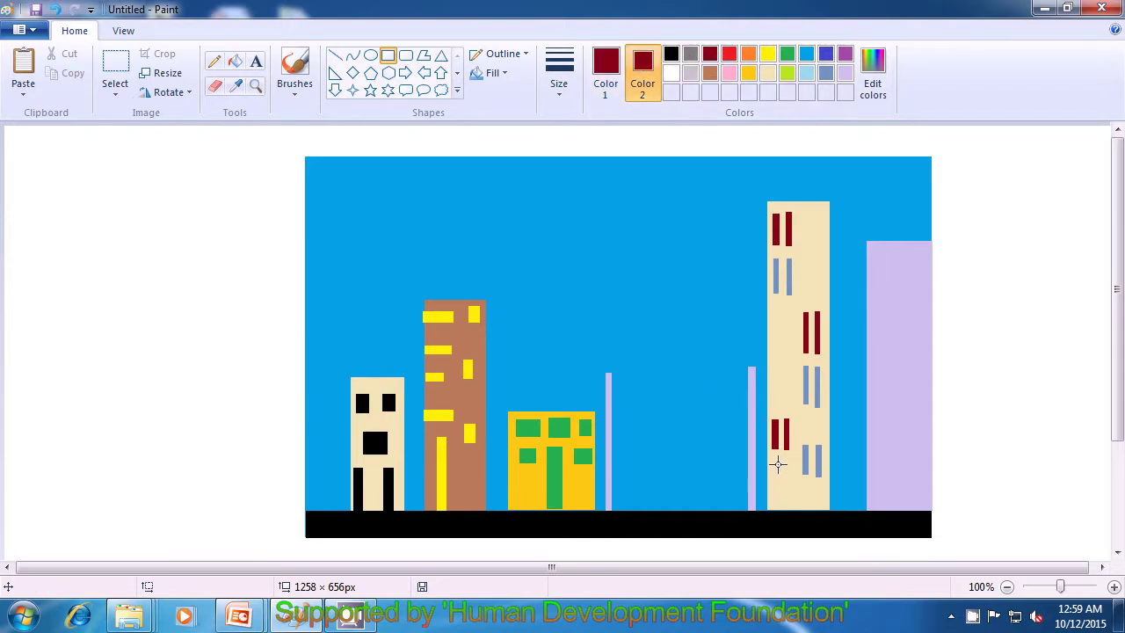
mouse_move(773, 458)
left_mouse_down()
mouse_move(767, 521)
mouse_move(769, 509)
left_mouse_up()
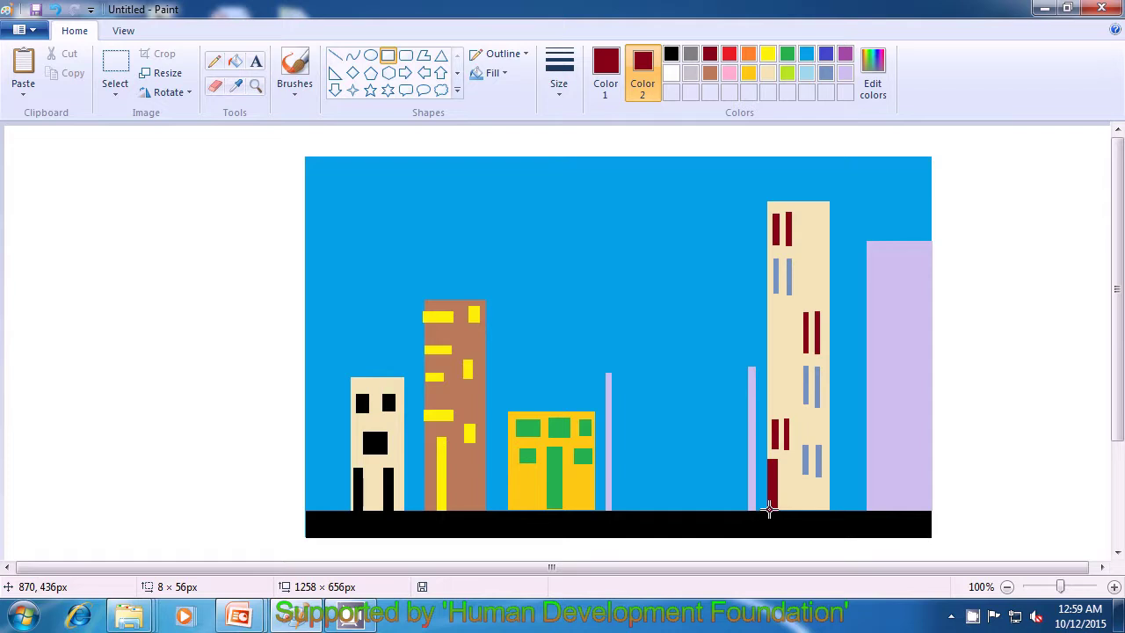
left_click_drag(769, 510, 769, 510)
left_click(761, 526)
- Draw an indigo door with a black outline, about 35 × 49 px, at the base of the lavender building
left_click(605, 70)
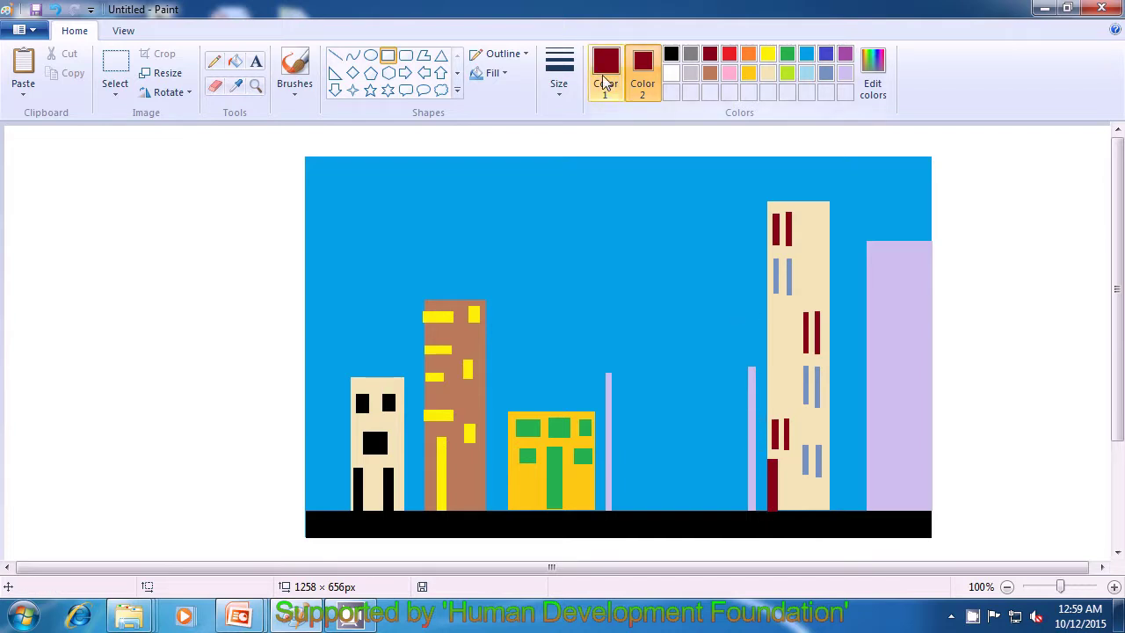
left_click(671, 56)
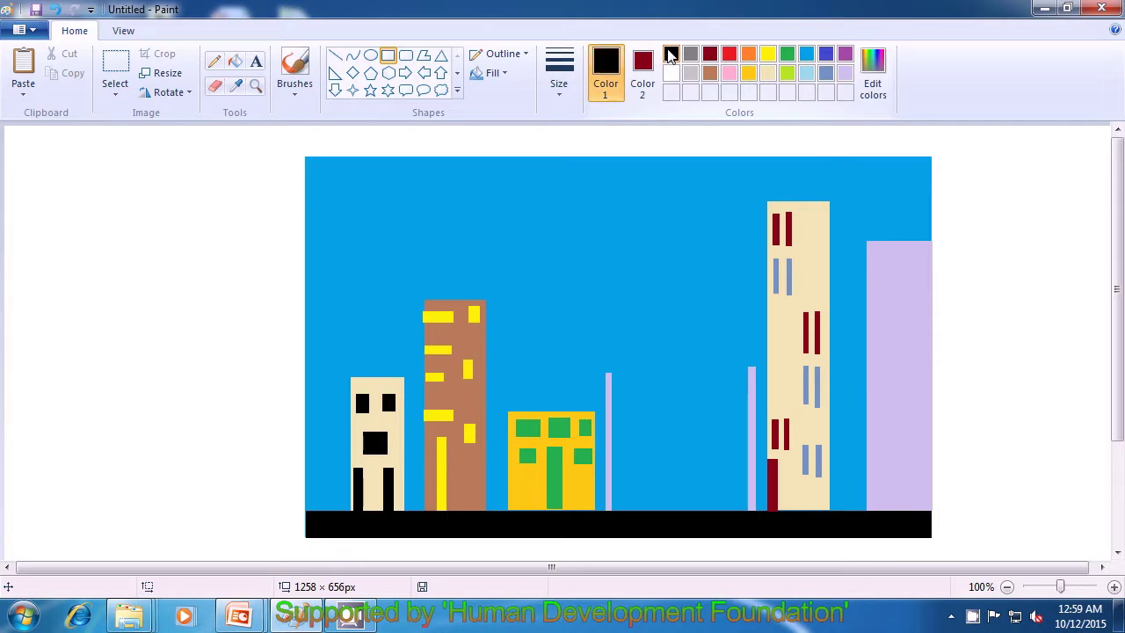
left_click(655, 66)
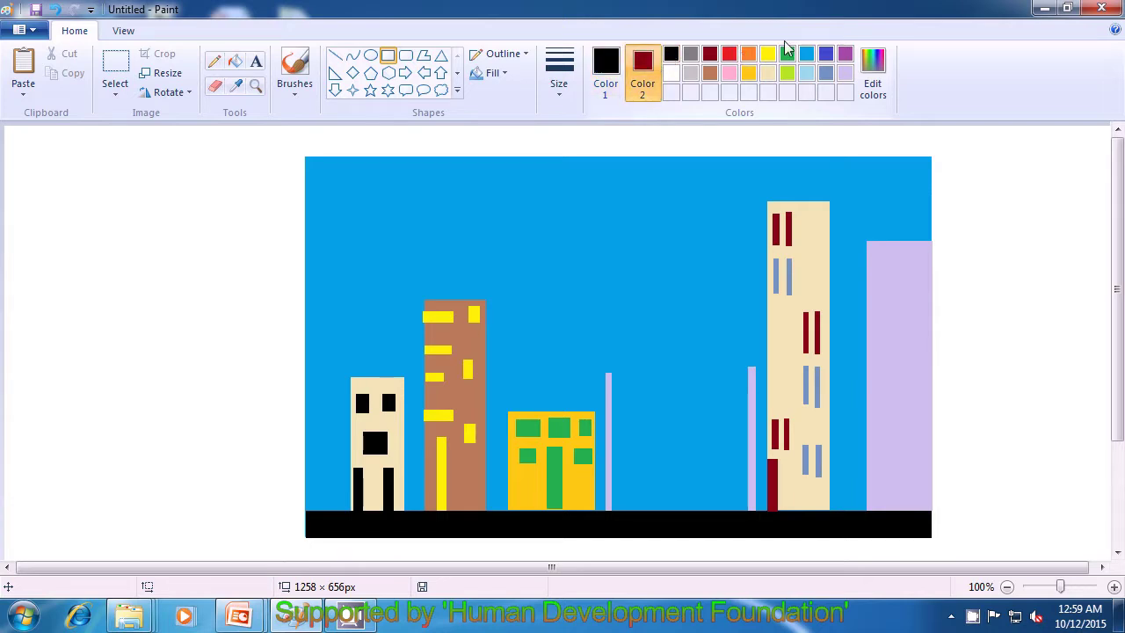
left_click(825, 55)
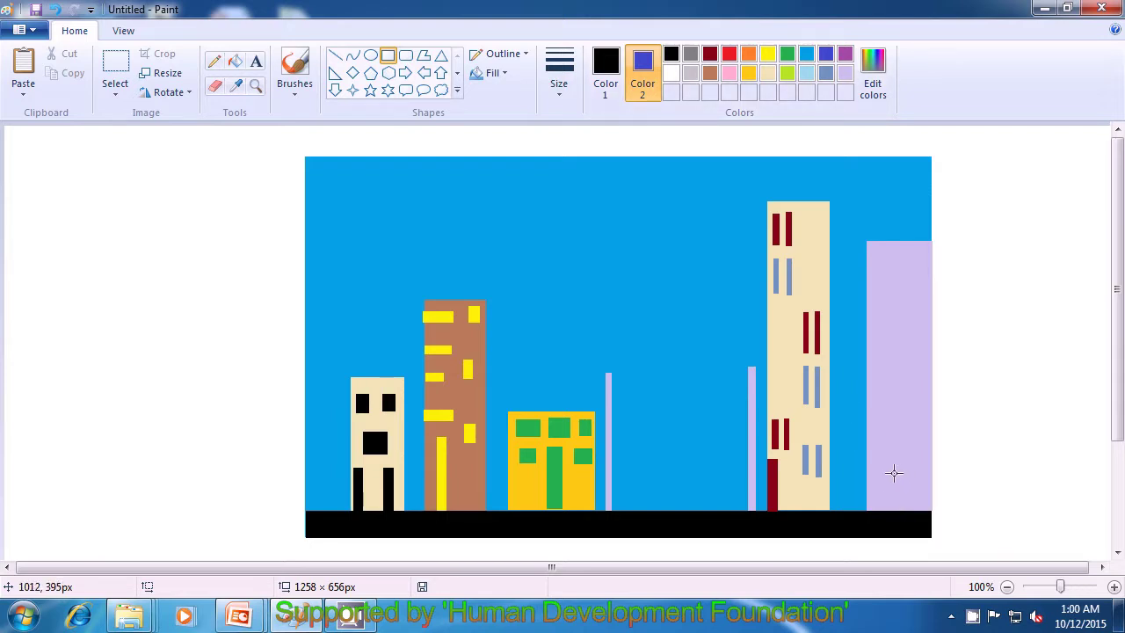
left_click_drag(888, 464, 920, 509)
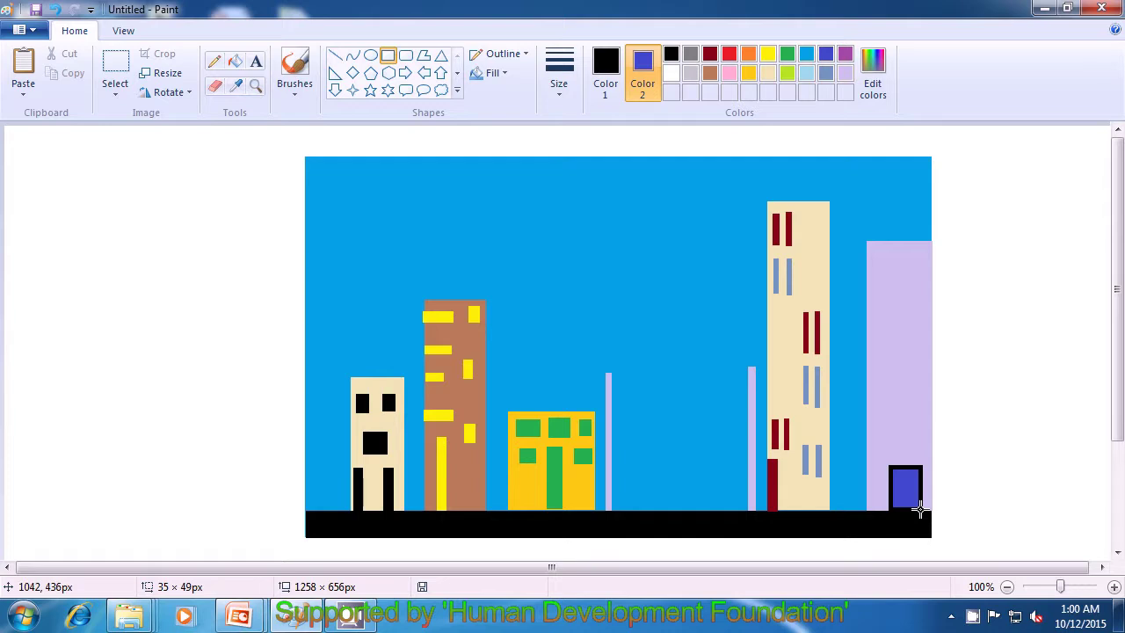
left_click_drag(919, 508, 919, 509)
left_click(989, 483)
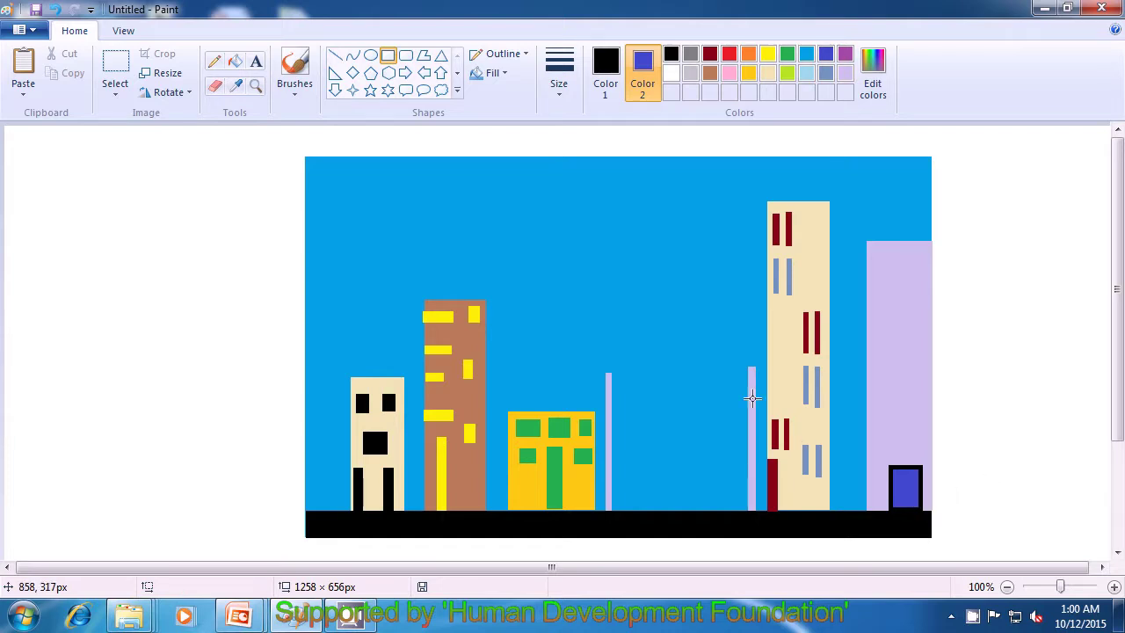
- Draw a vertical black line down the middle of the indigo door to split it into two panels
left_click(334, 58)
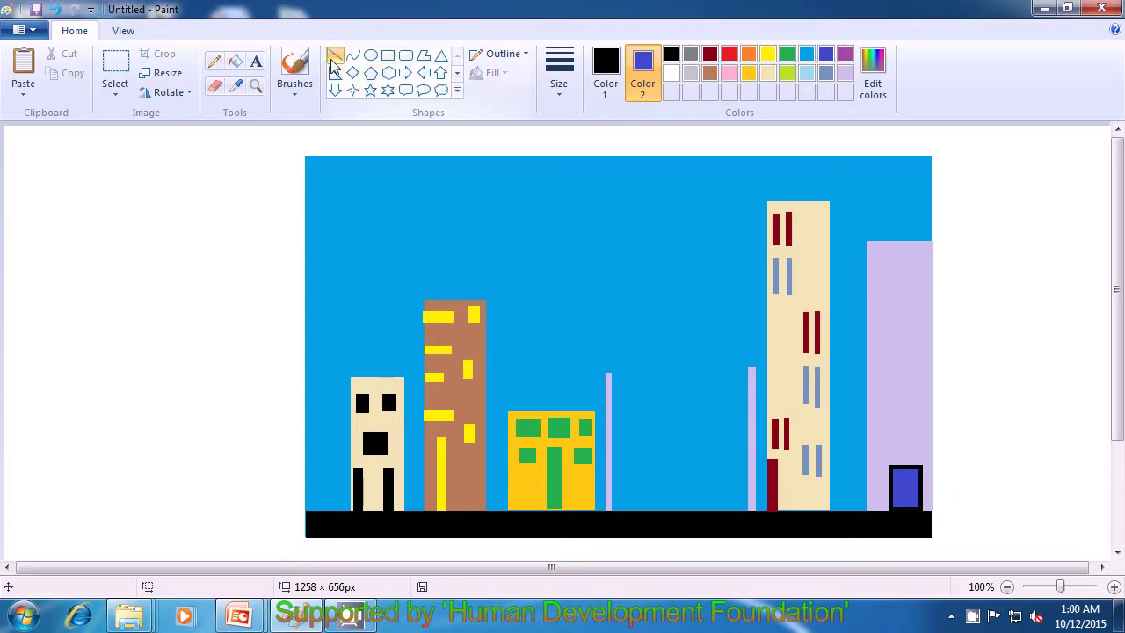
left_click(603, 77)
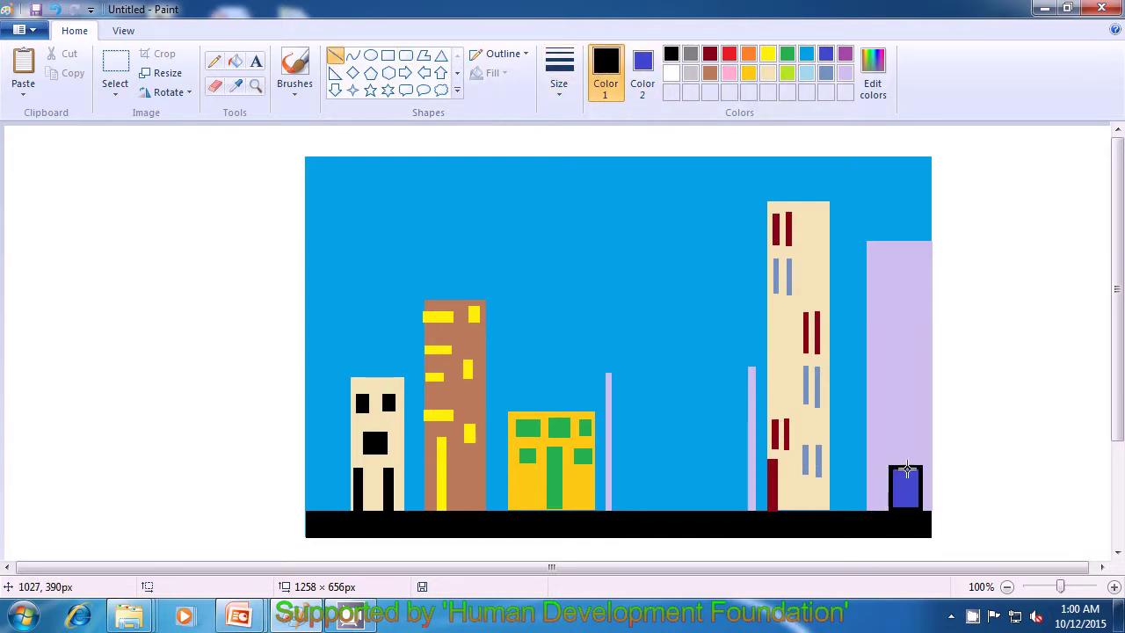
left_click_drag(907, 468, 907, 511)
left_click(980, 486)
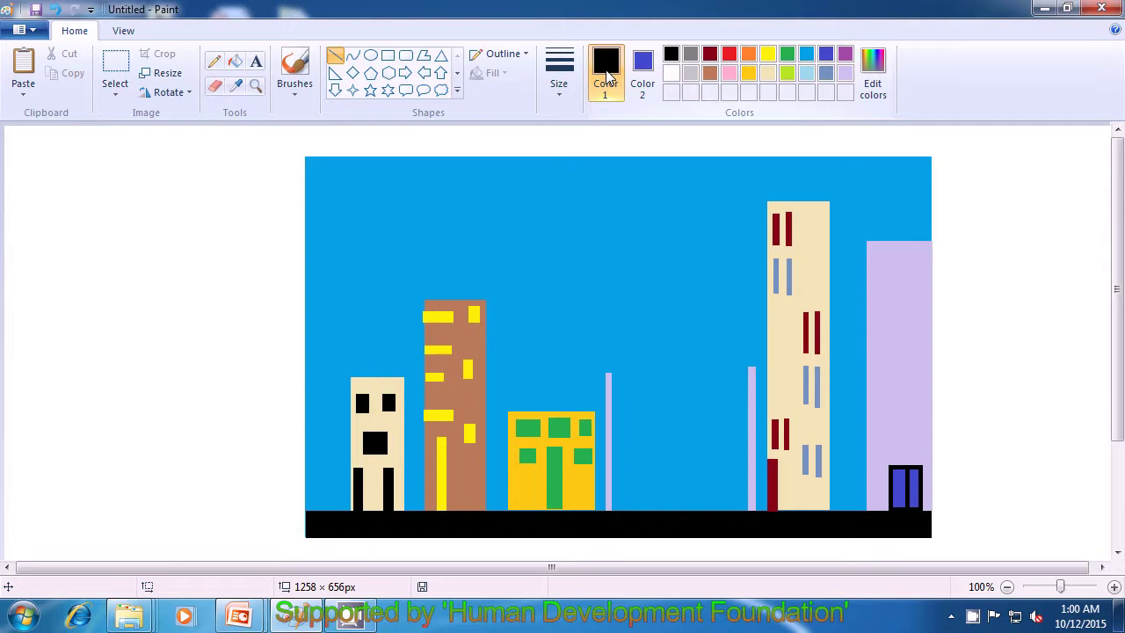
- Try to draw a small light turquoise square window on the lavender building's left edge, above the door
left_click(806, 77)
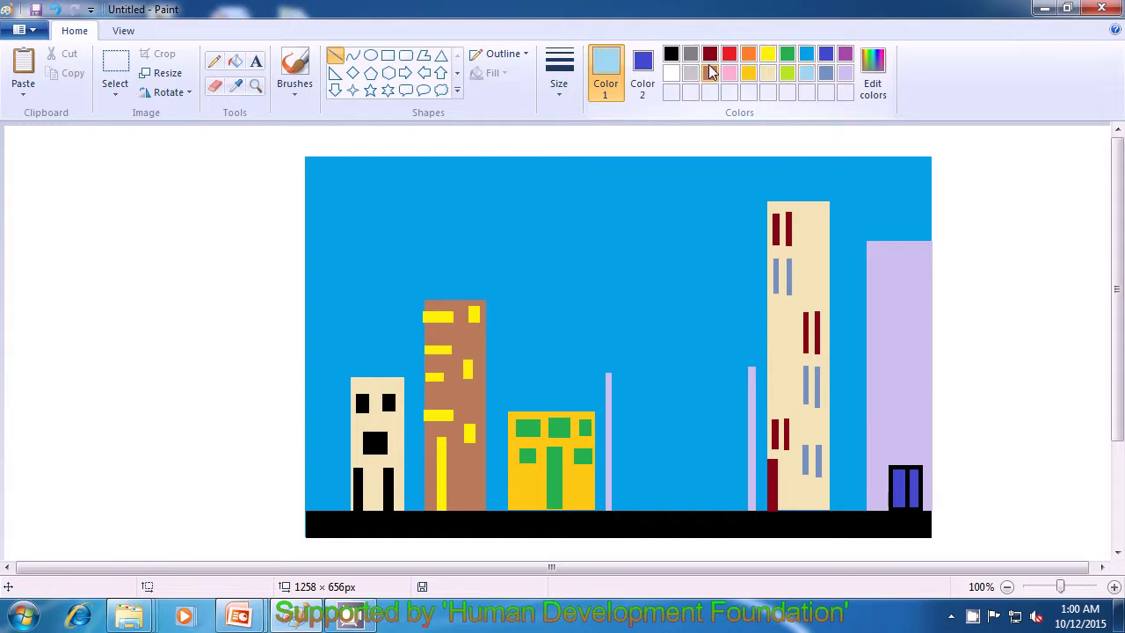
left_click(642, 70)
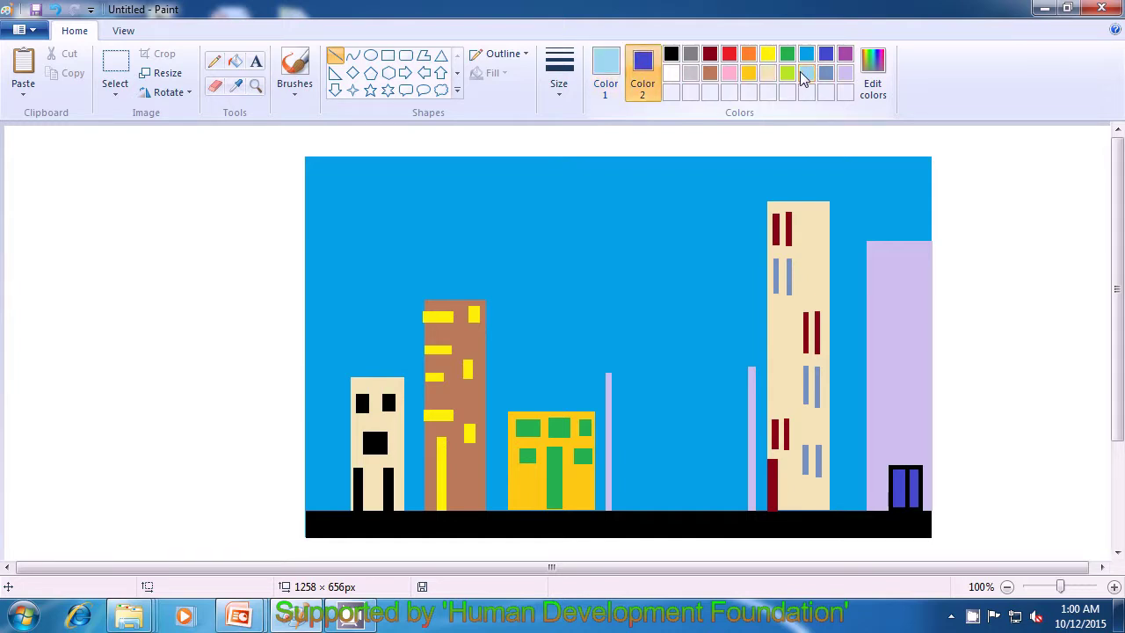
left_click(803, 75)
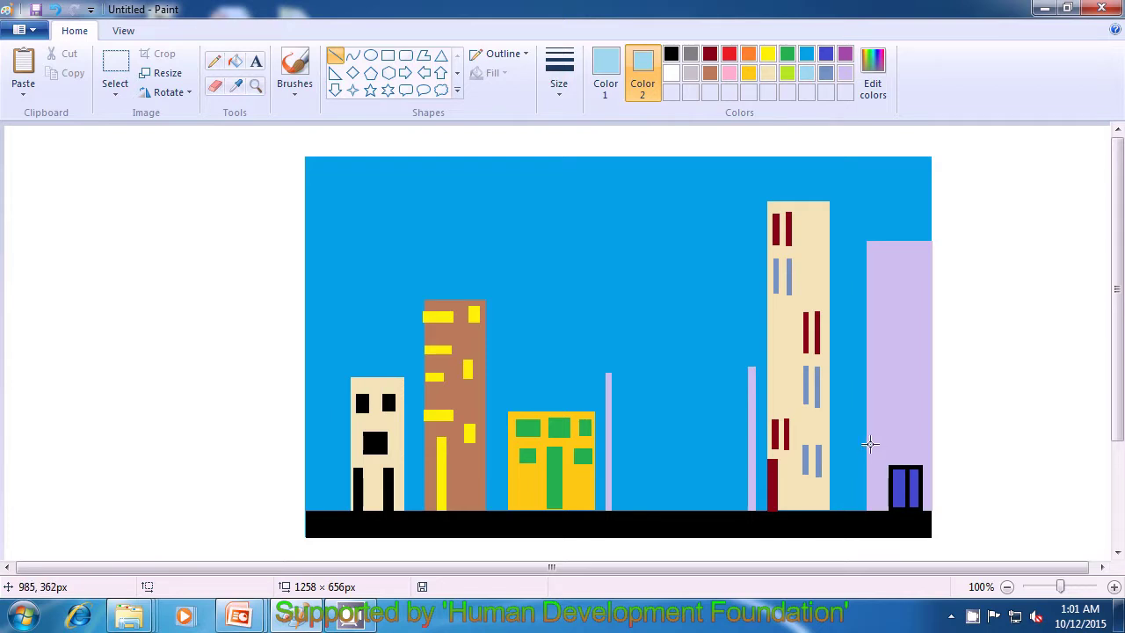
left_click(387, 56)
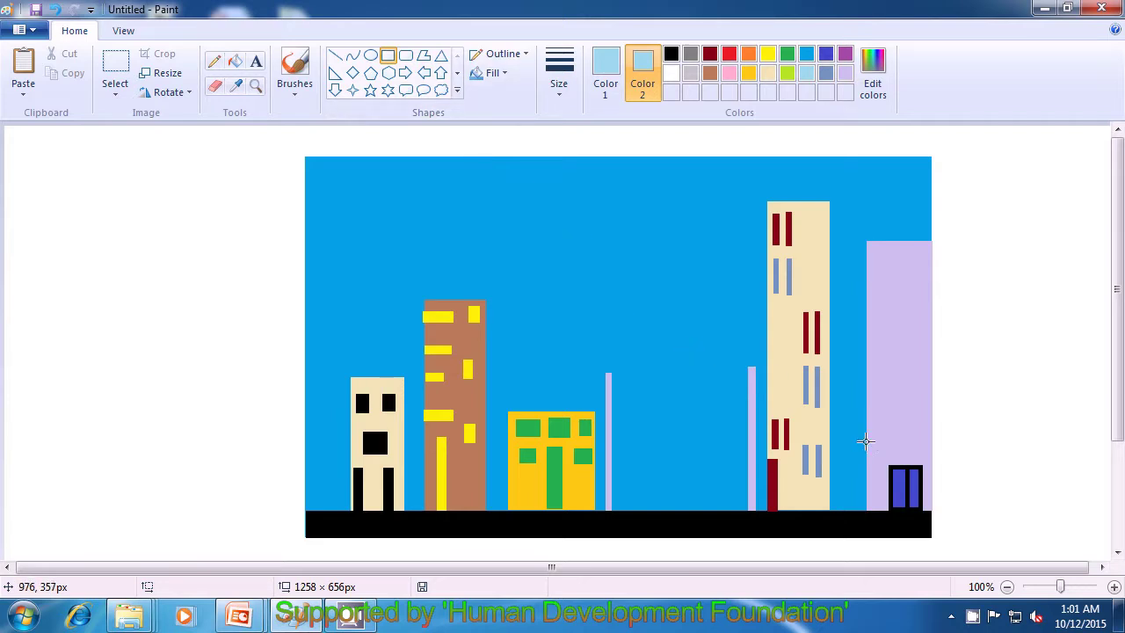
left_click_drag(867, 437, 876, 446)
left_click(888, 419)
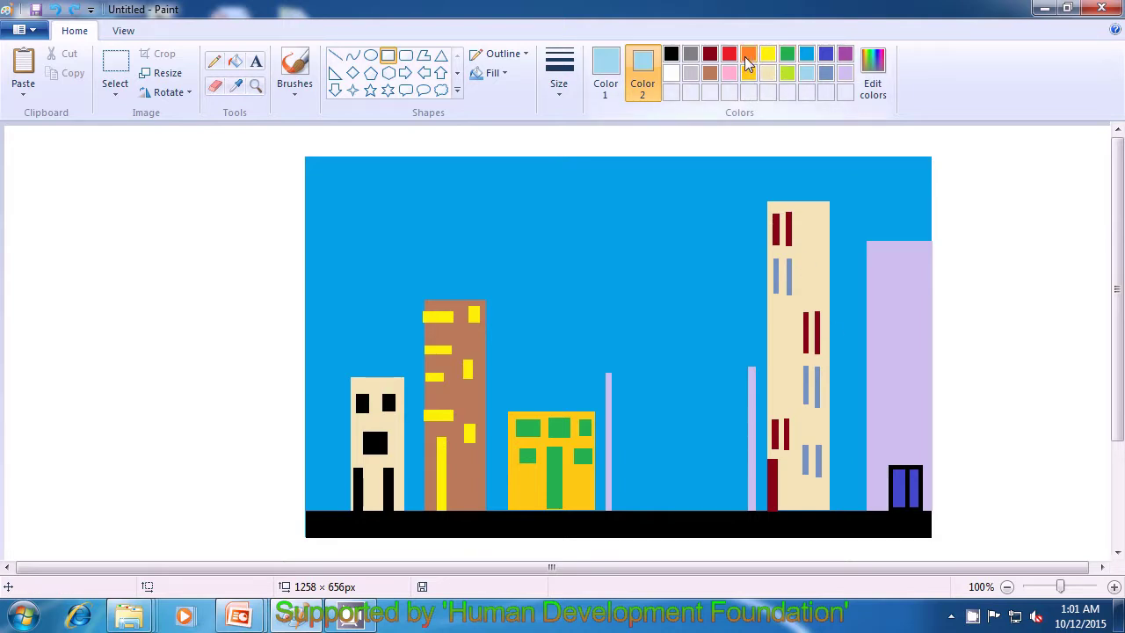
- Draw three small red square windows, the middle one about 9 × 9 px, in a row above the lavender building's door
left_click(729, 55)
left_click(606, 67)
left_click(730, 54)
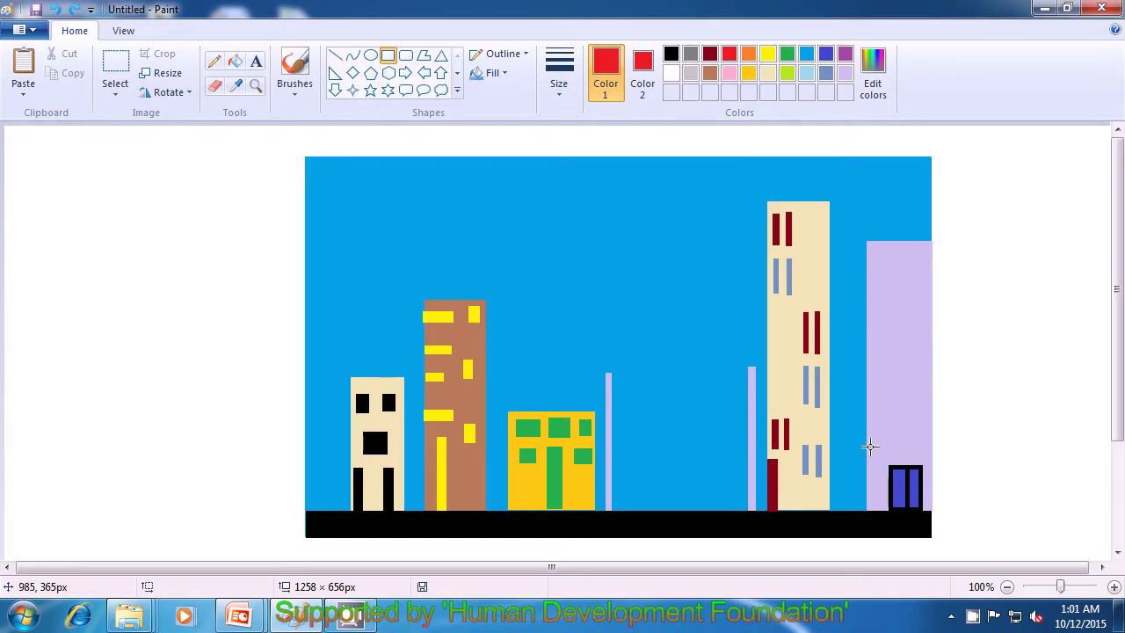
left_click_drag(870, 446, 878, 454)
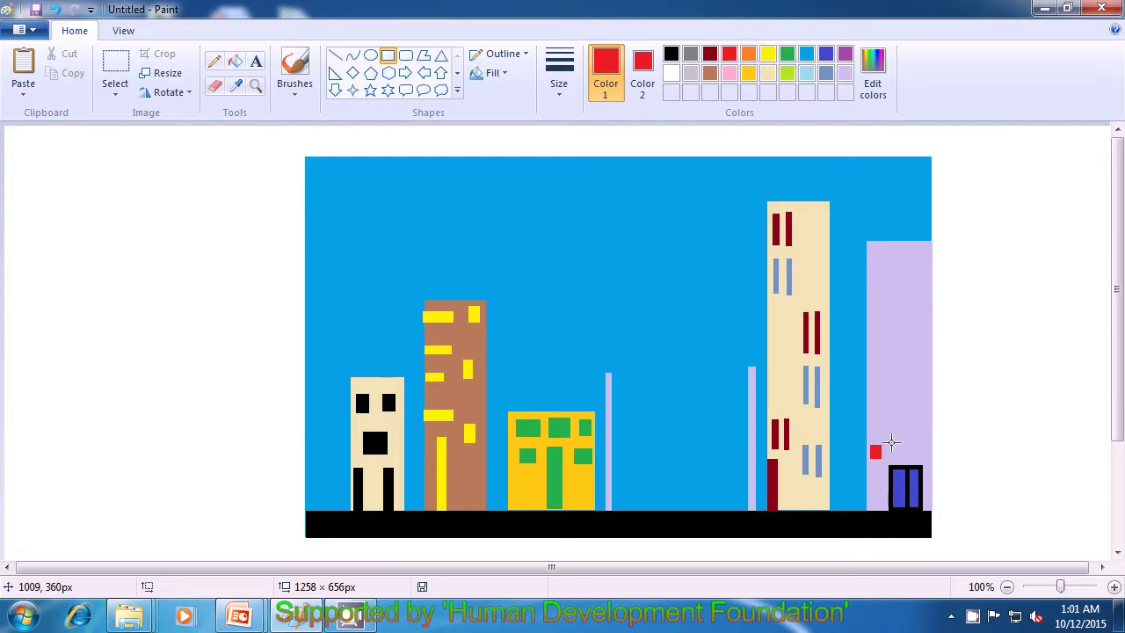
left_click_drag(891, 442, 896, 448)
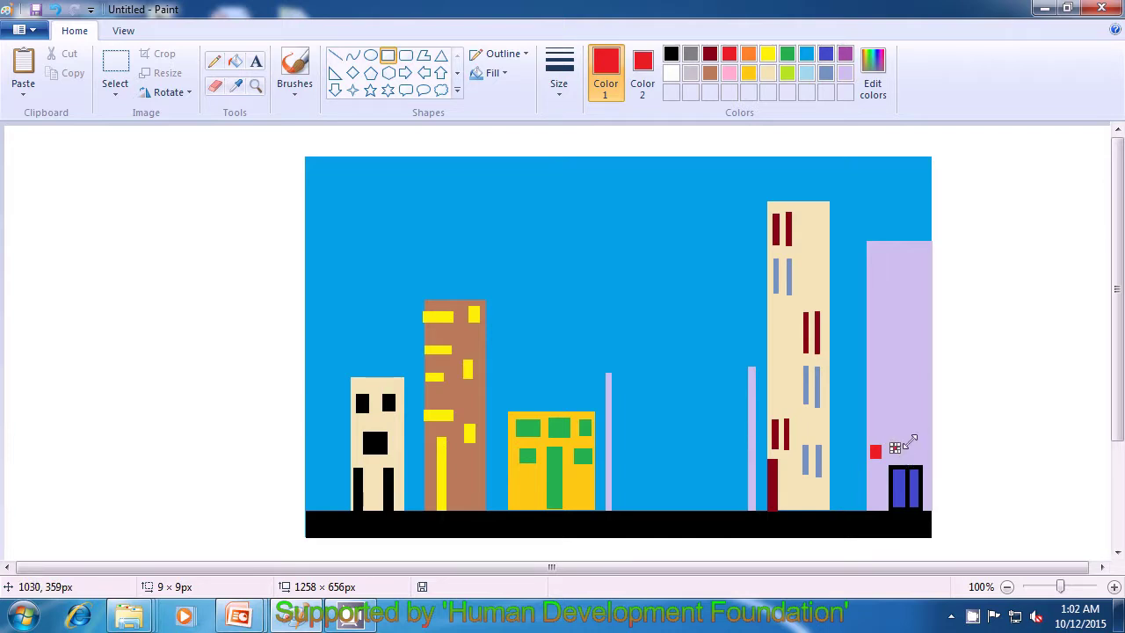
left_click(916, 445)
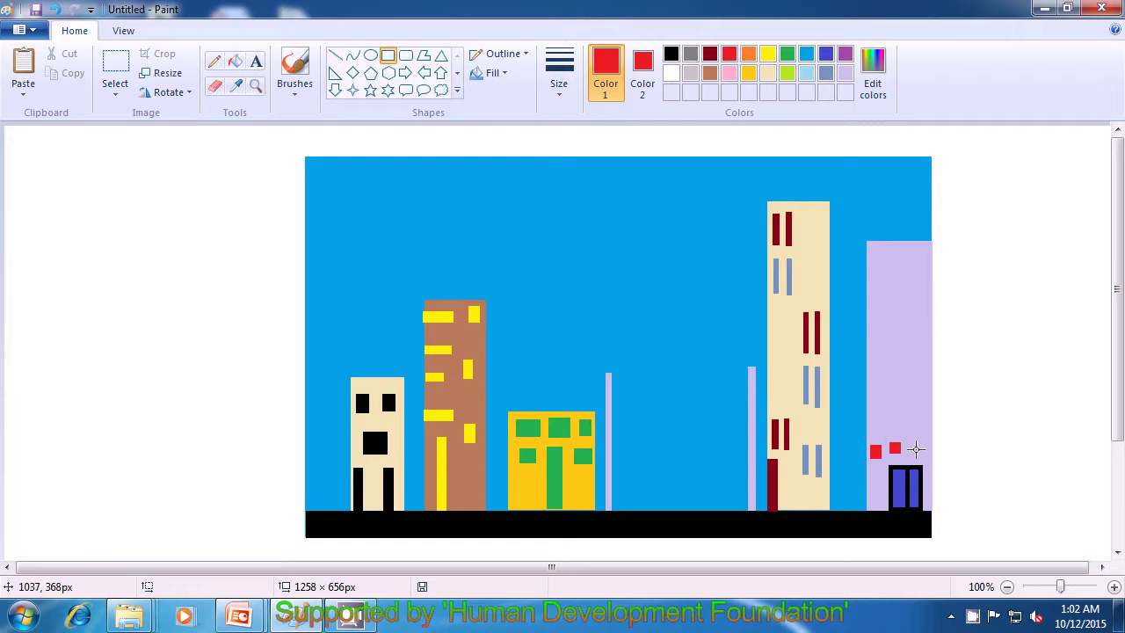
left_click_drag(916, 447, 918, 450)
left_click(954, 445)
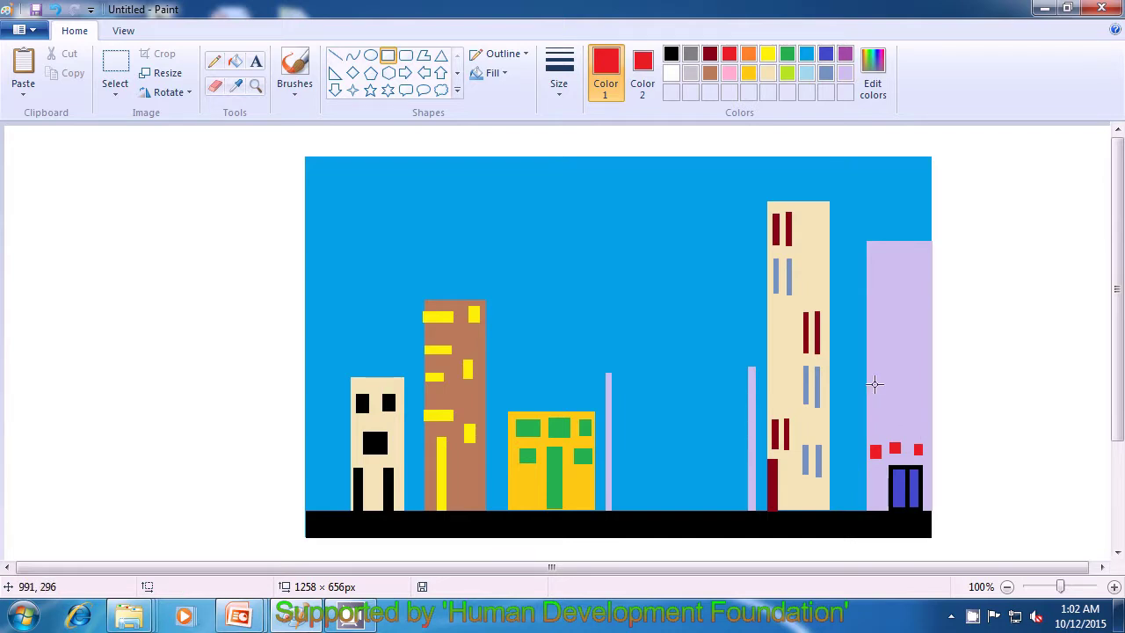
- Draw three tall narrow red windows, about 2 × 61 px, side by side above the small red windows on the lavender building
left_click_drag(874, 372, 874, 425)
left_click(996, 402)
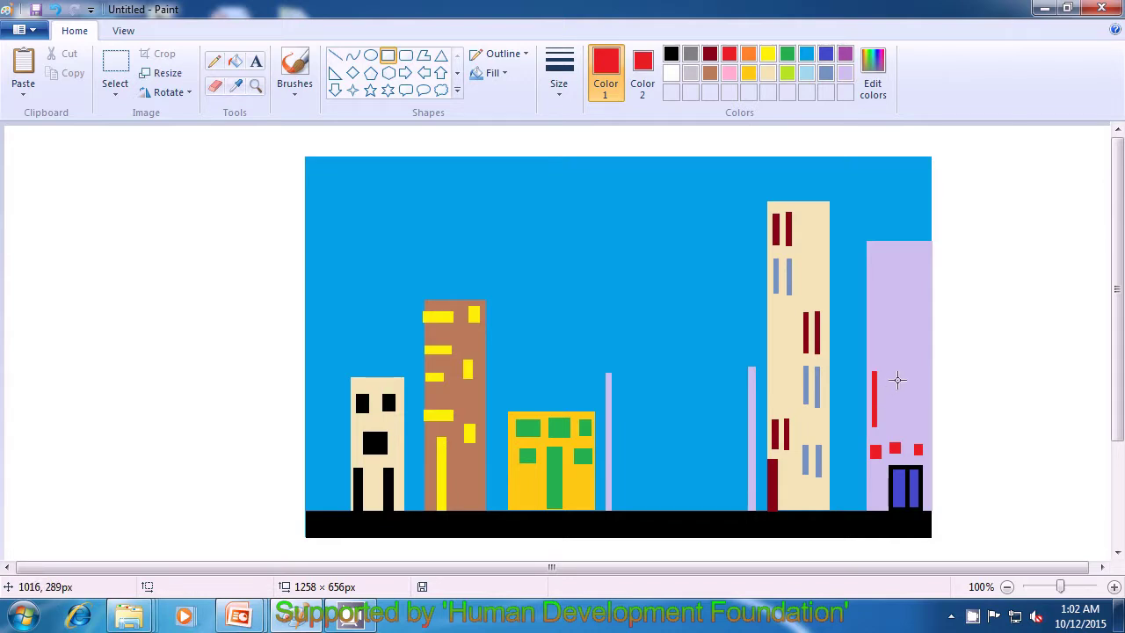
left_click_drag(892, 371, 893, 425)
left_click(999, 405)
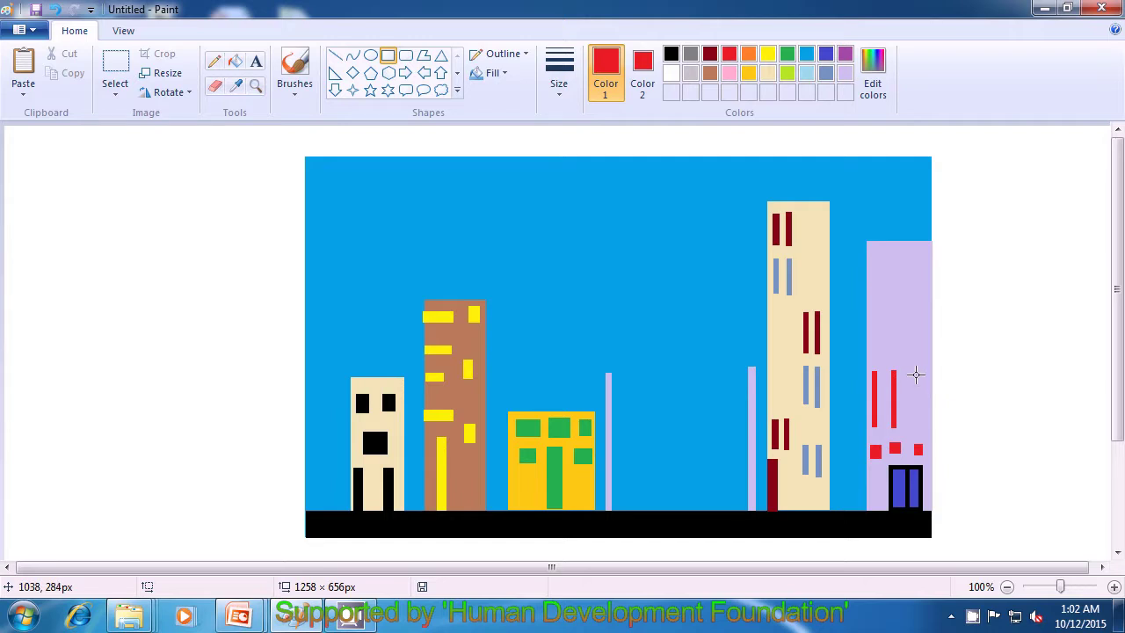
left_click_drag(912, 371, 911, 422)
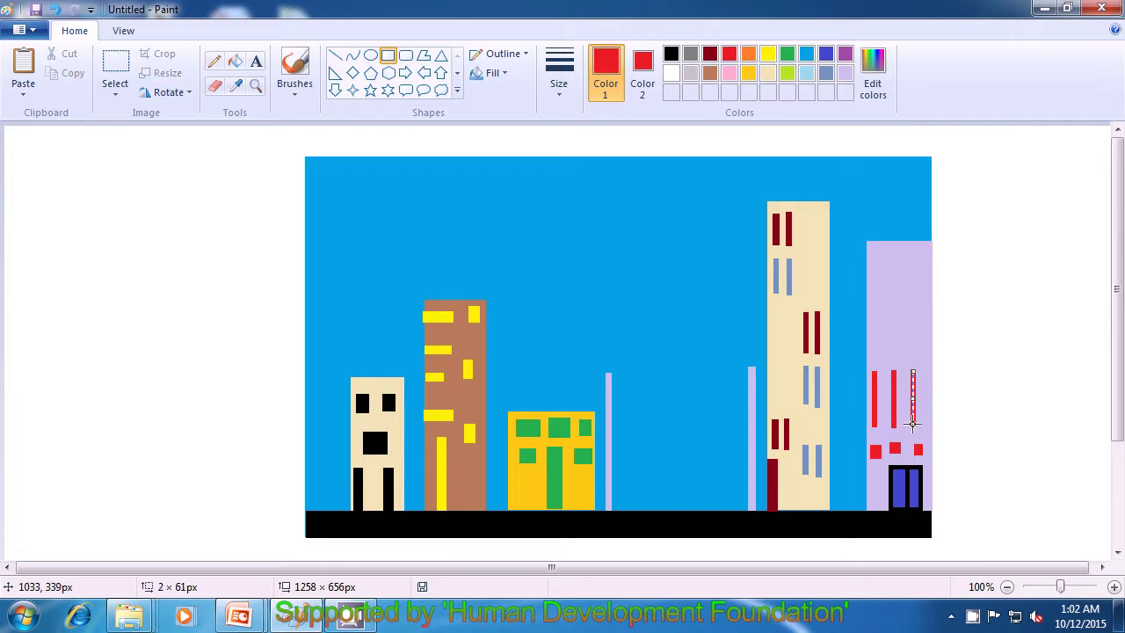
left_click(1042, 400)
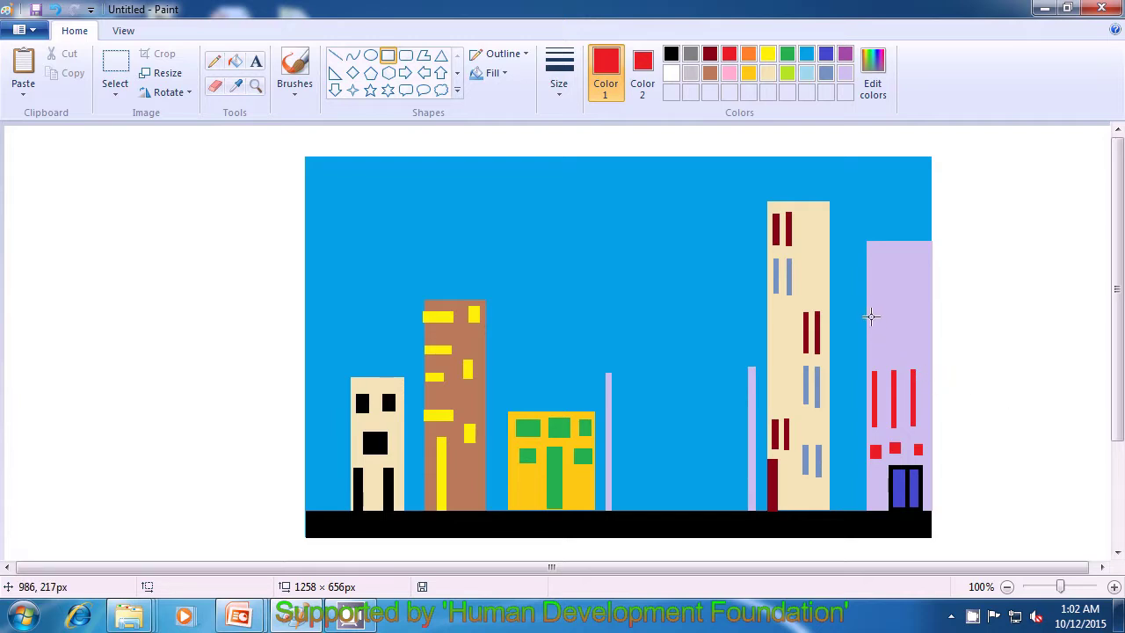
- Draw a row of three small red square windows above the tall narrow red windows on the lavender building
left_click_drag(871, 315, 874, 321)
left_click_drag(890, 315, 915, 319)
left_click(996, 325)
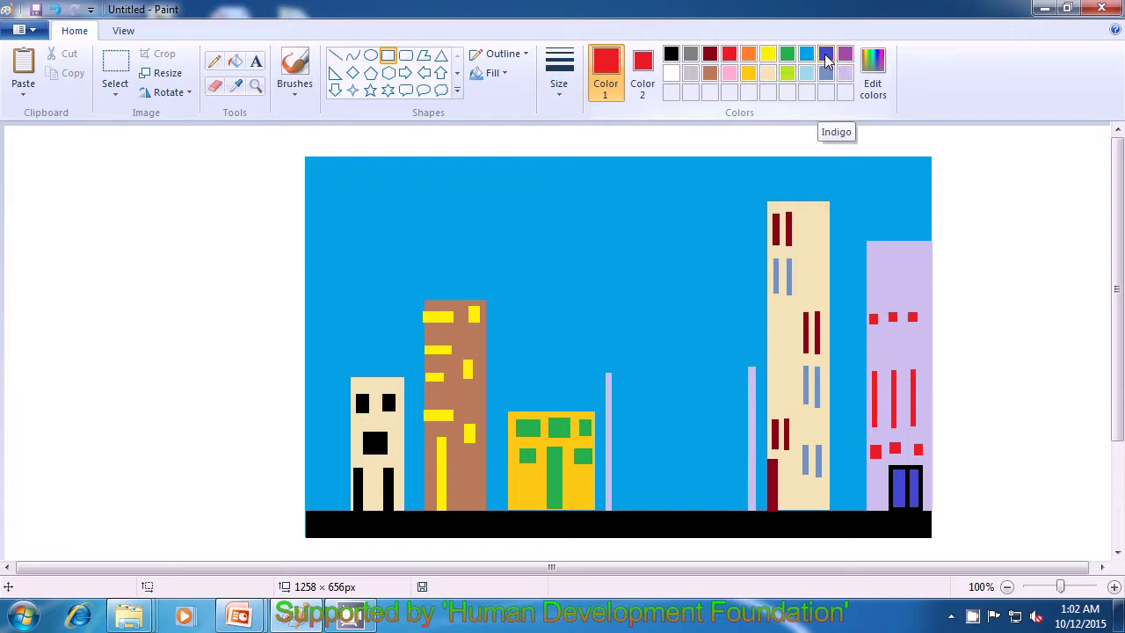
- Draw a row of three small purple square windows above the upper red row on the lavender building
left_click(844, 54)
left_click(642, 75)
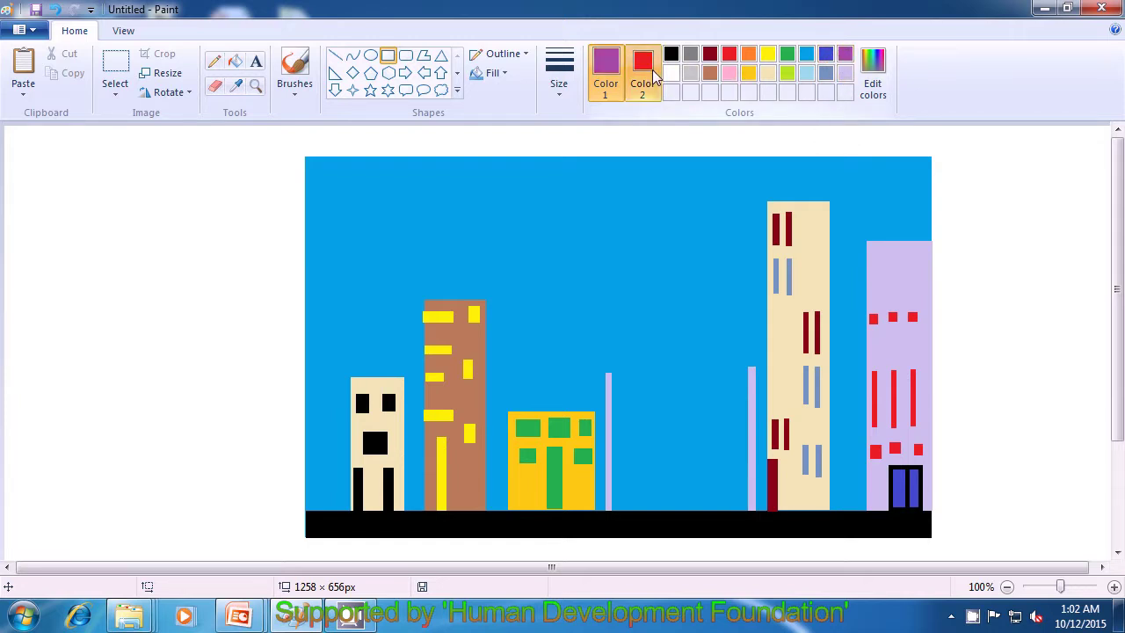
left_click(845, 54)
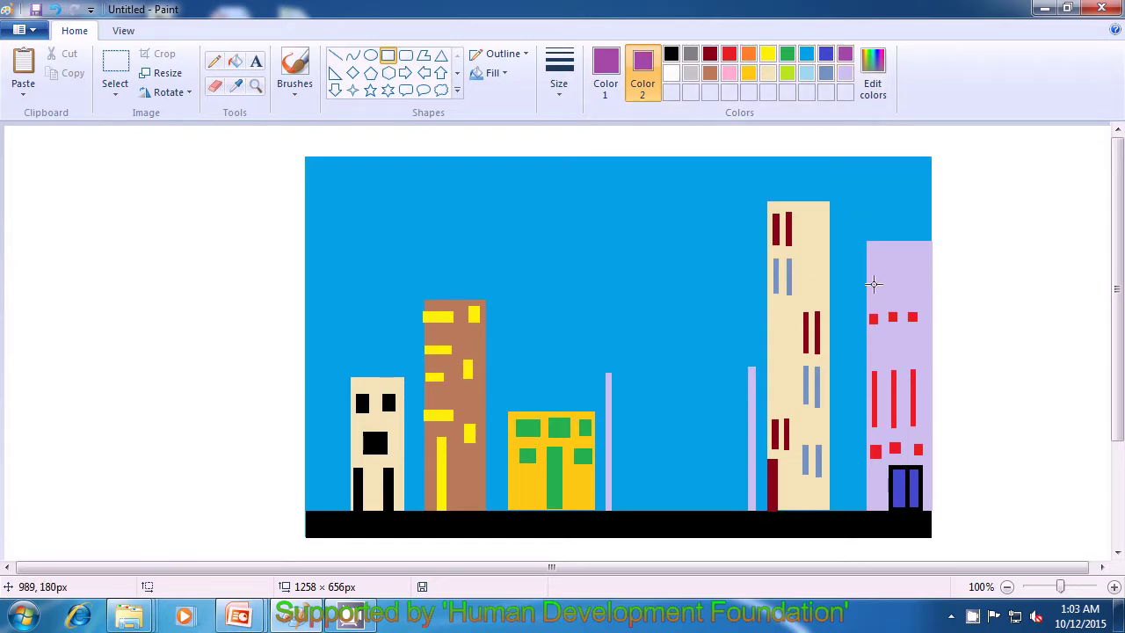
left_click_drag(870, 281, 875, 287)
left_click_drag(874, 288, 911, 286)
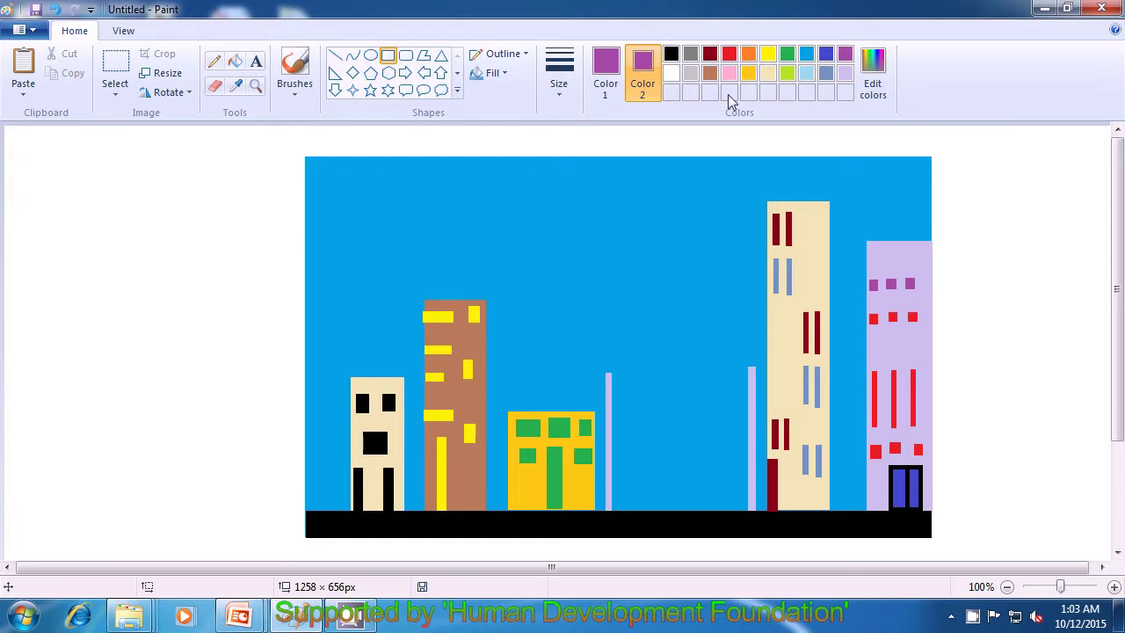
- Draw a solid dark red rectangle, about 48 × 14 px, near the upper edge of the lavender building
left_click(709, 54)
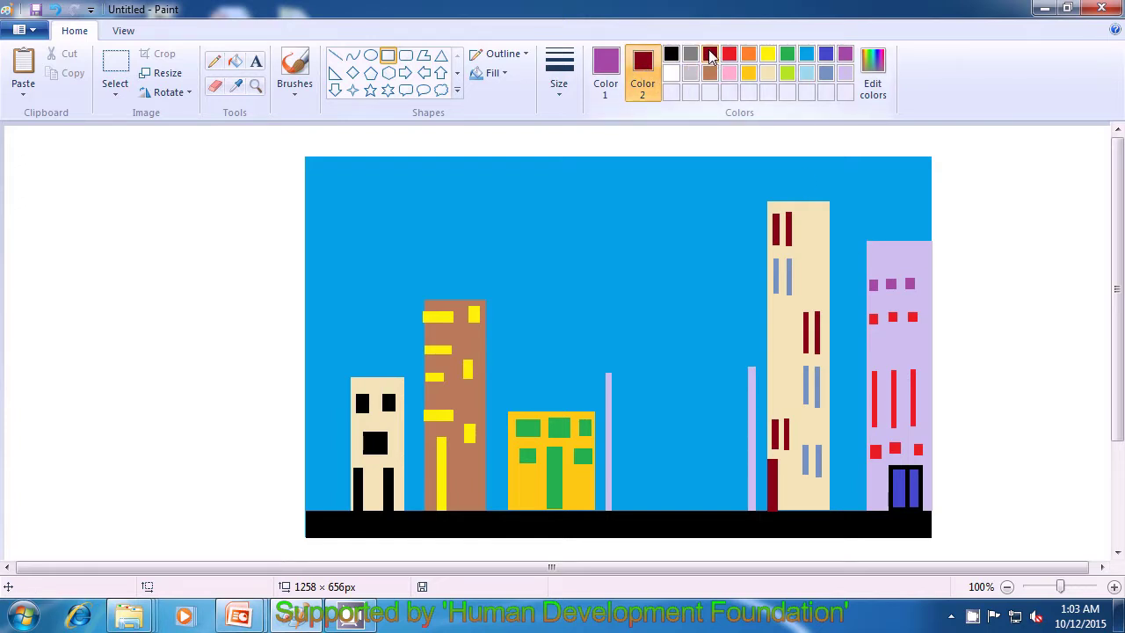
left_click(606, 69)
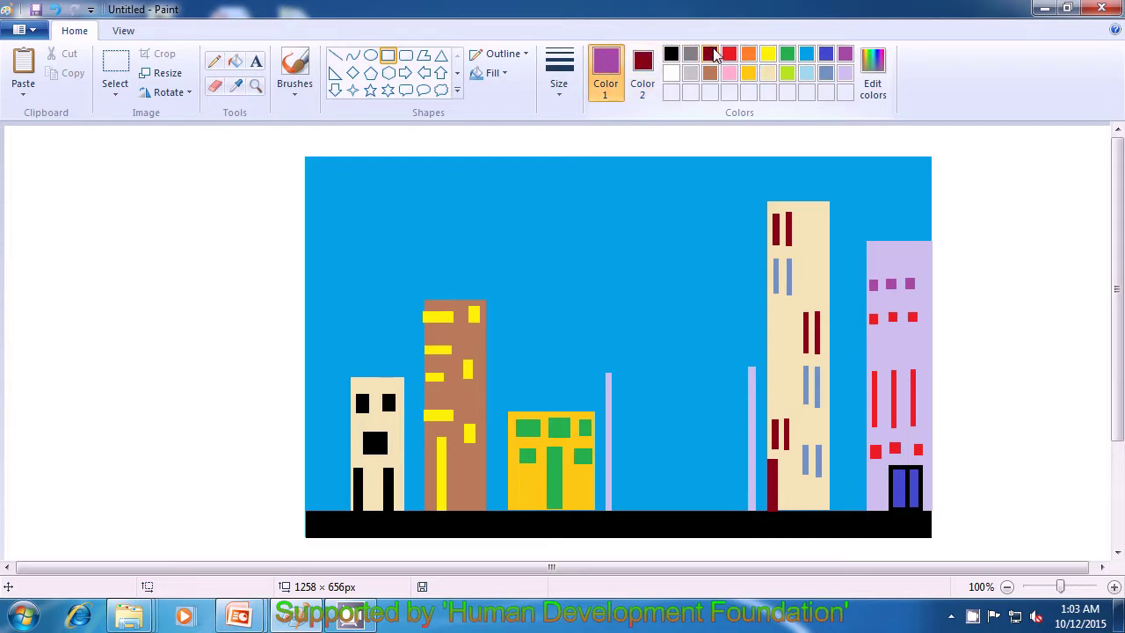
left_click(710, 55)
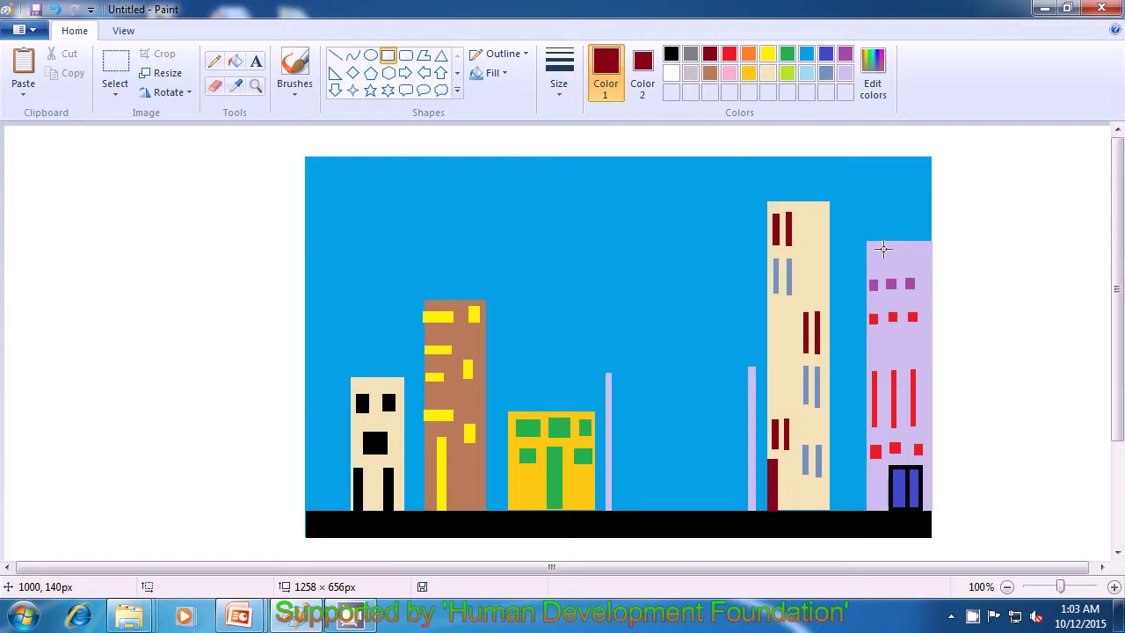
left_click_drag(881, 245, 923, 256)
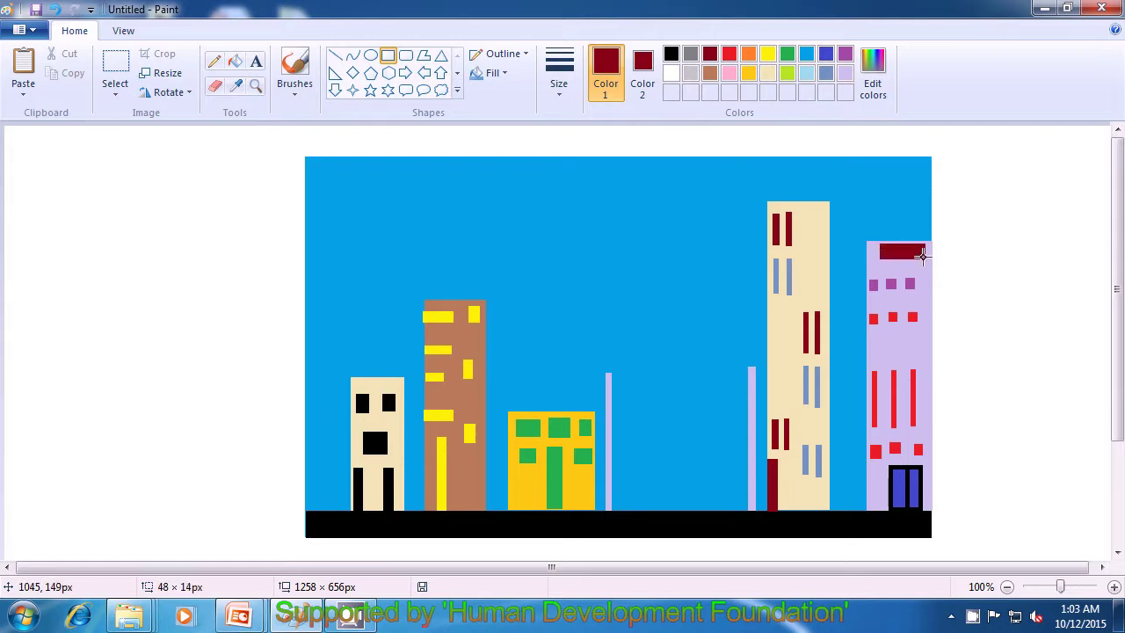
left_click_drag(922, 254, 920, 254)
left_click(994, 265)
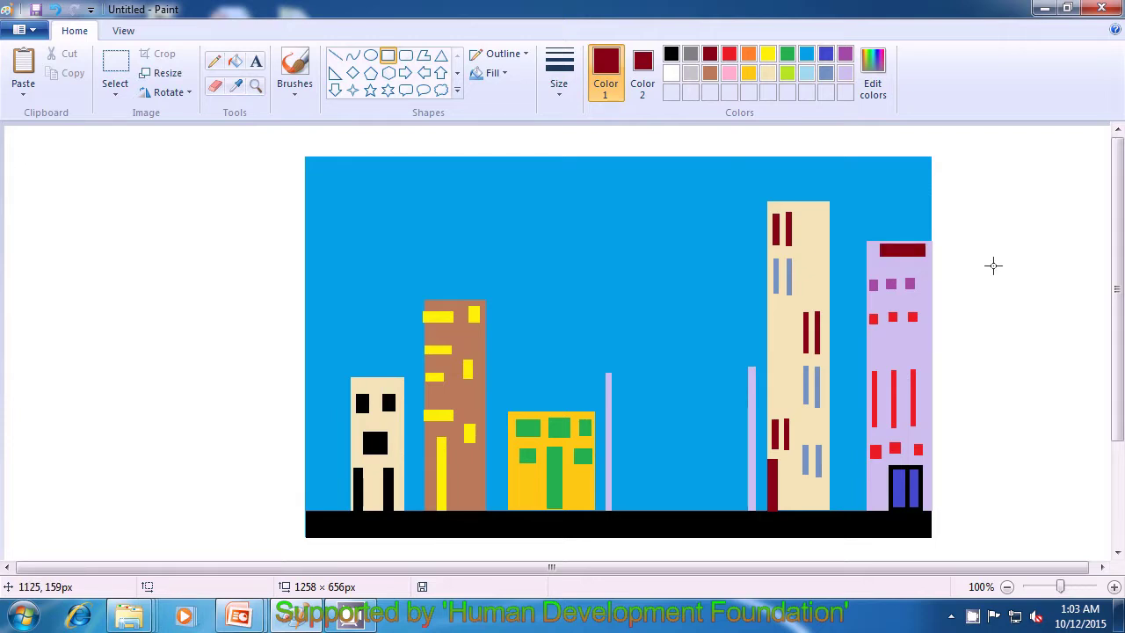
- Draw a yellow lamp head from straight lines at the top of the pole beside the gold building, extending toward the other pole
left_click(336, 59)
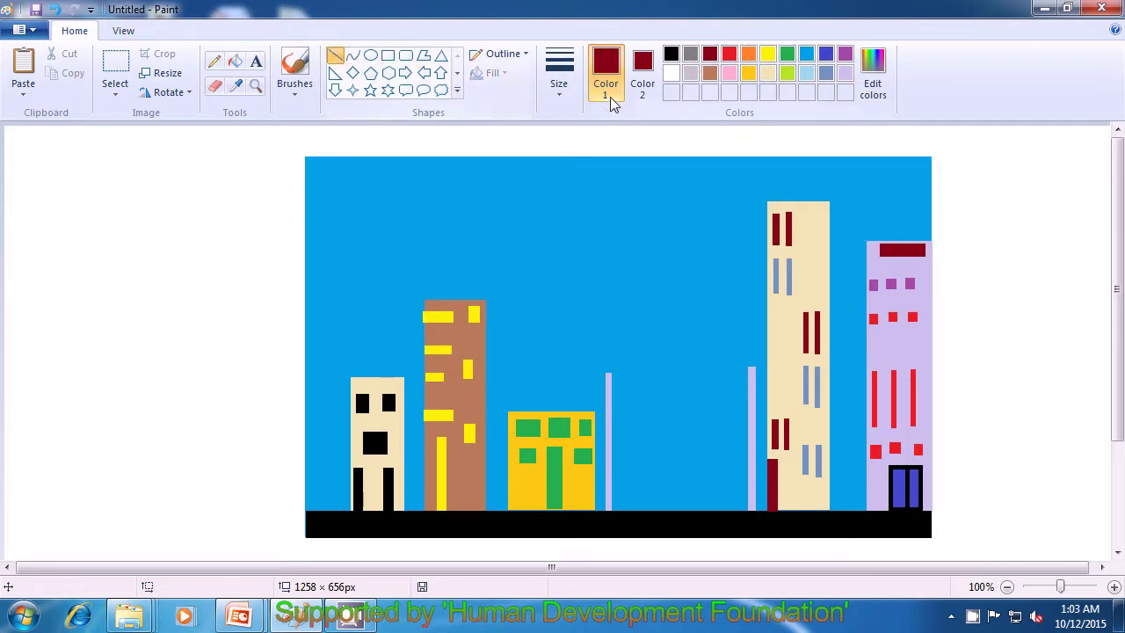
left_click(770, 56)
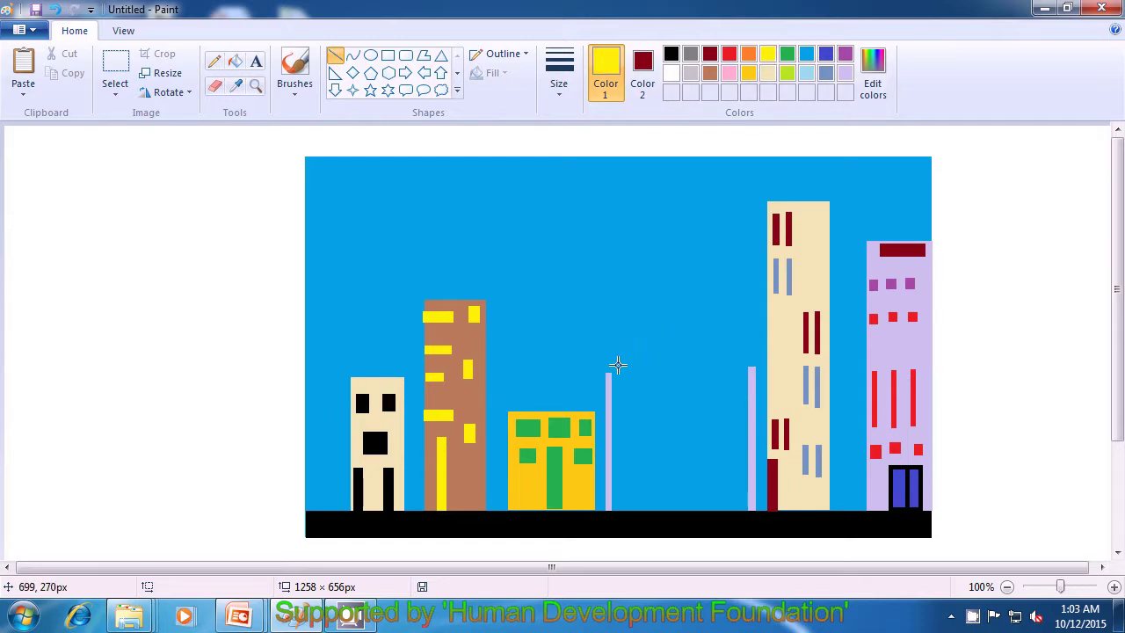
left_click_drag(612, 372, 618, 367)
left_click_drag(616, 369, 614, 371)
left_click(669, 376)
left_click_drag(621, 367, 629, 375)
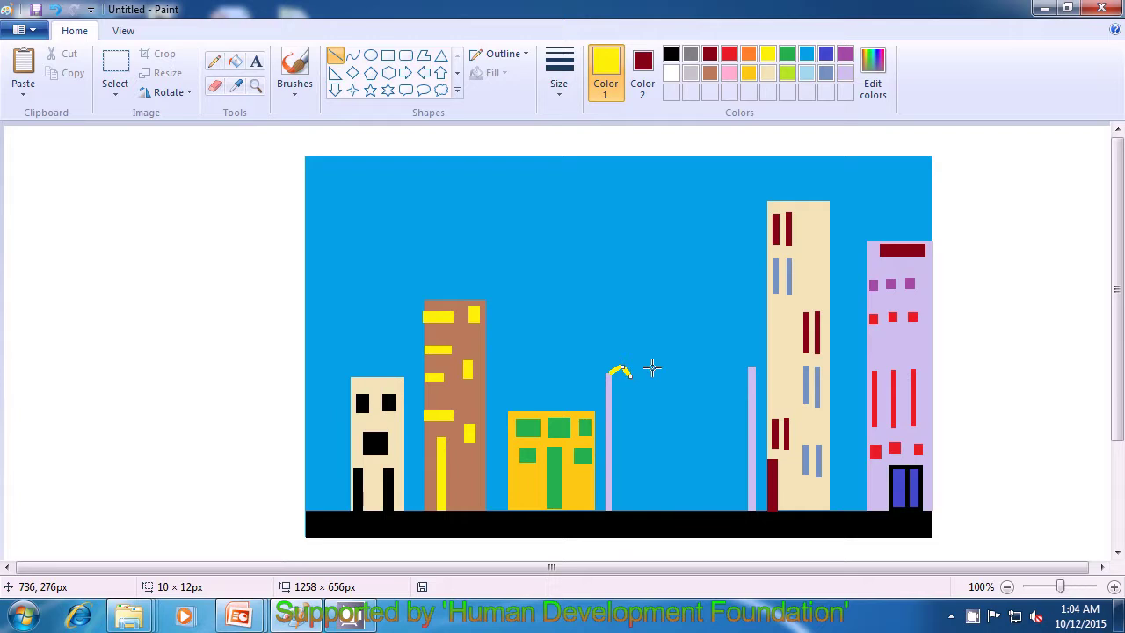
left_click(651, 370)
left_click_drag(630, 375, 612, 387)
left_click(669, 387)
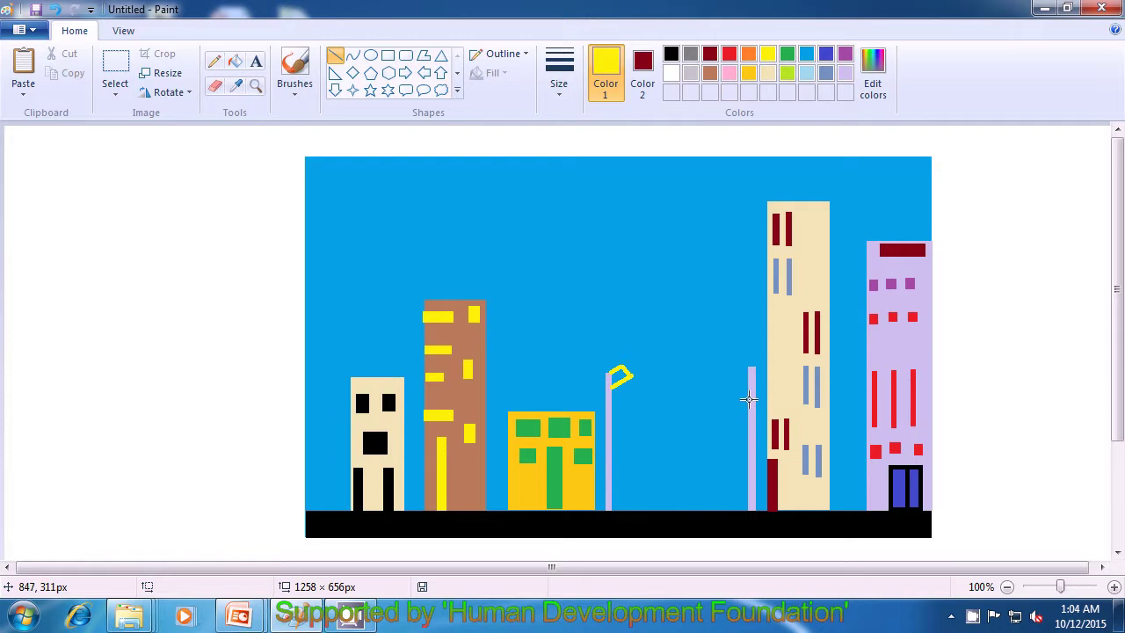
- Draw a yellow lamp head from straight lines at the top of the pole beside the tall cream building, facing the first lamp
mouse_move(746, 382)
left_mouse_down()
mouse_move(733, 358)
mouse_move(746, 367)
left_mouse_up()
left_click(715, 336)
left_click(720, 345)
left_click(755, 332)
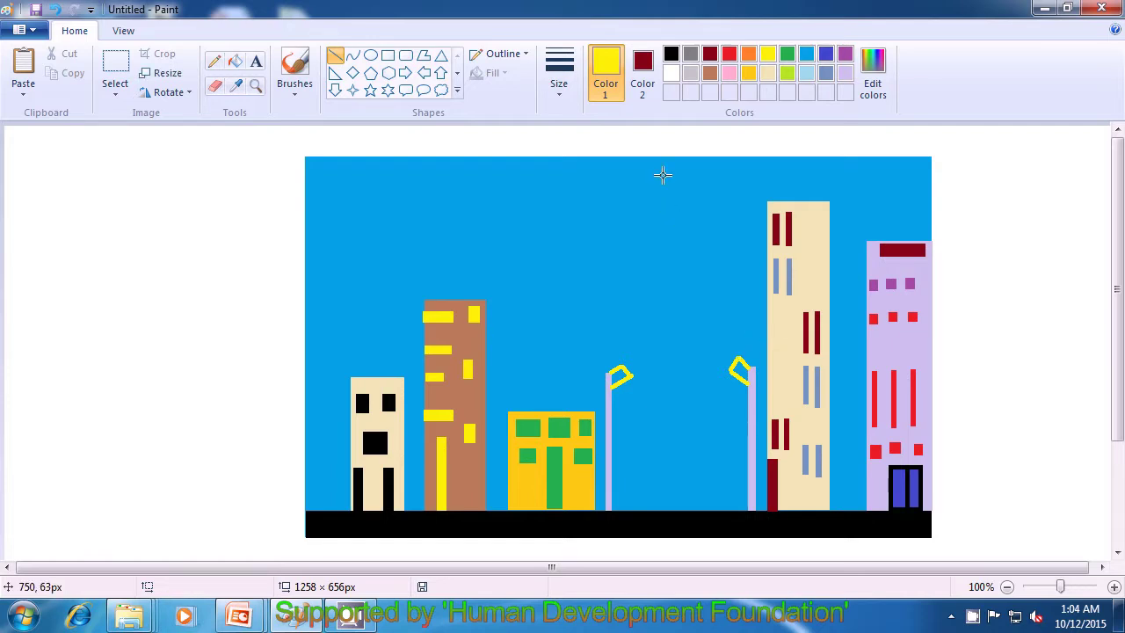
- Draw two short solid black rectangles, the second about 6 × 23 px, standing on the ground just right of the gold building's lamp post
left_click(670, 57)
left_click(642, 77)
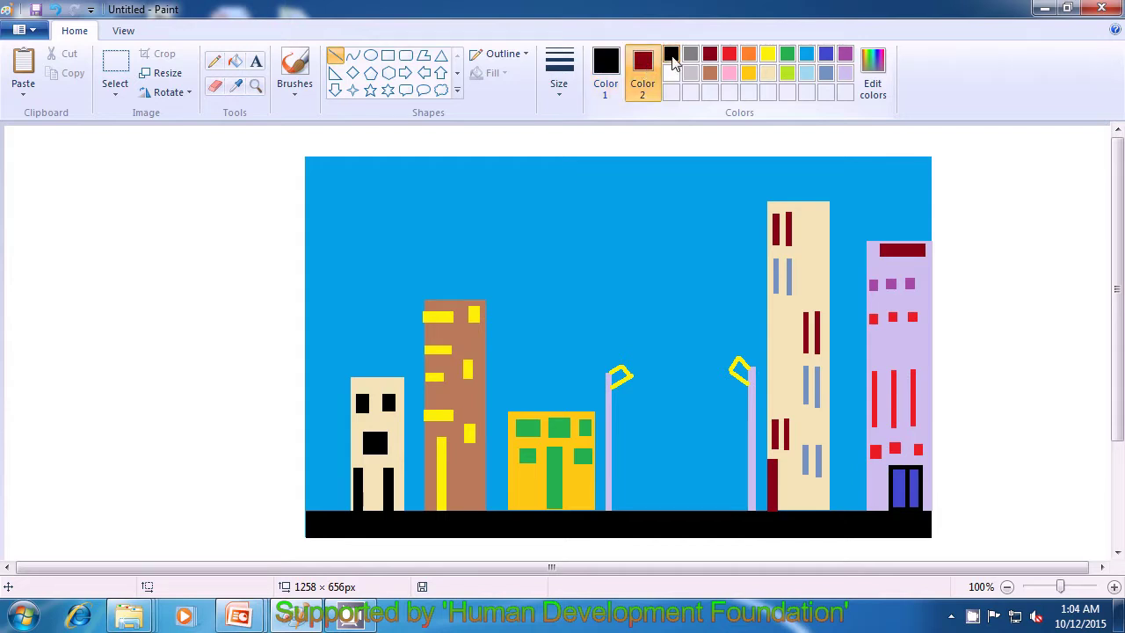
left_click(671, 57)
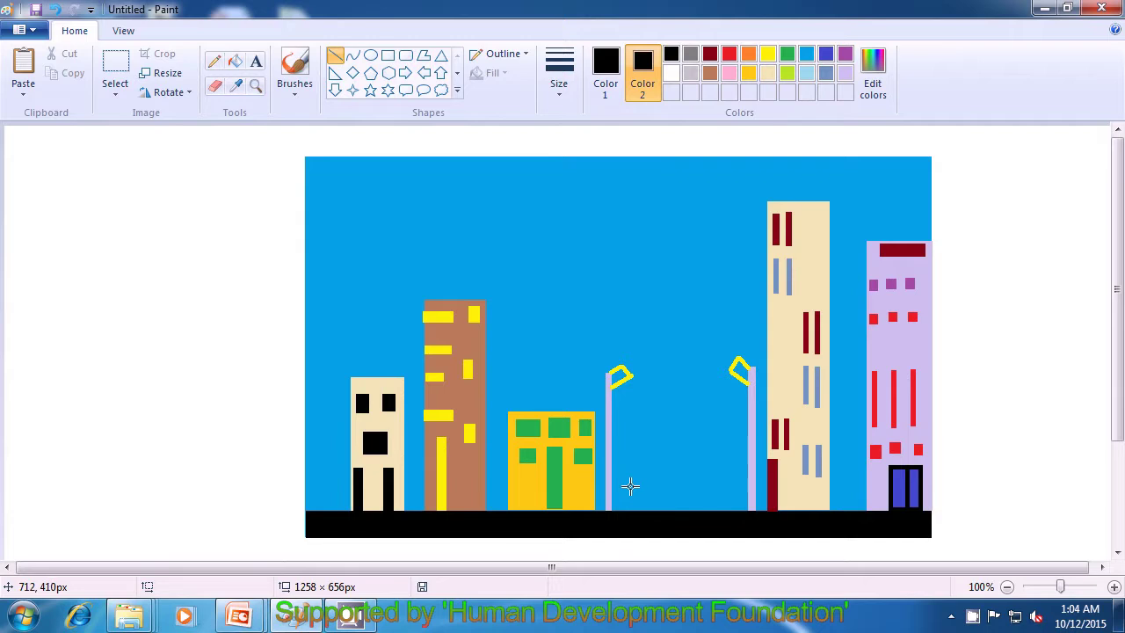
left_click_drag(628, 481, 633, 494)
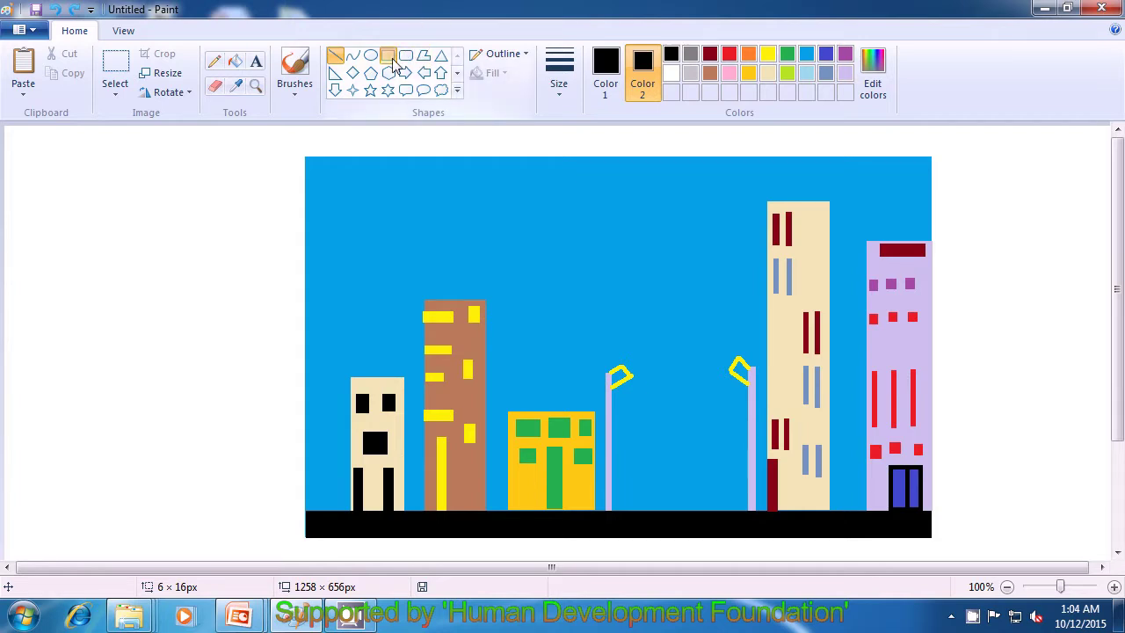
left_click(387, 55)
left_click(507, 76)
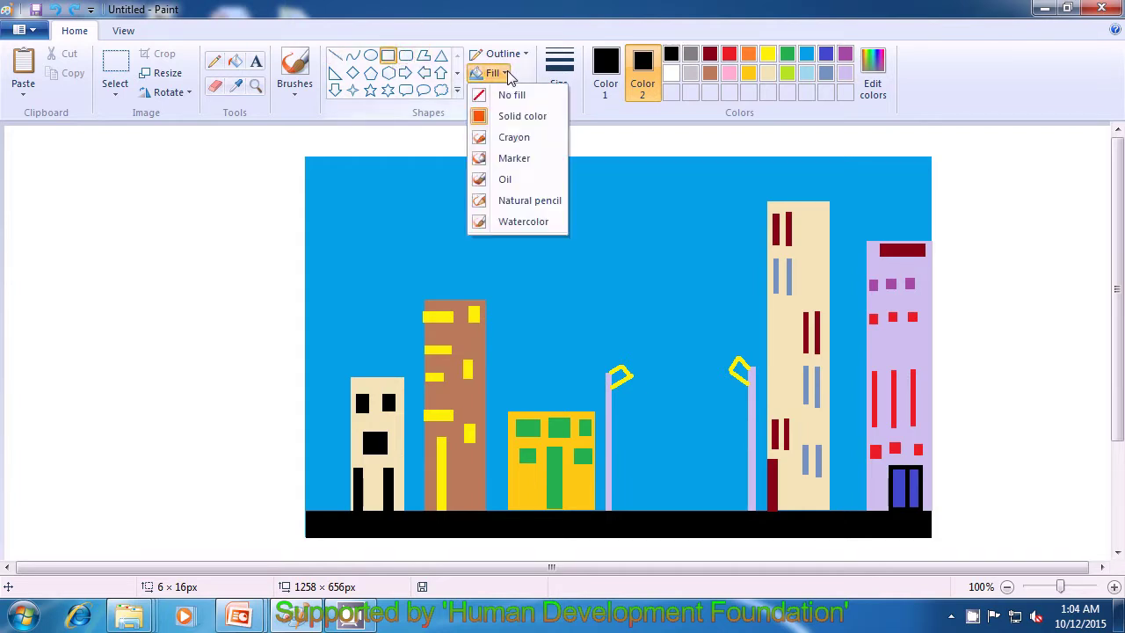
left_click(507, 116)
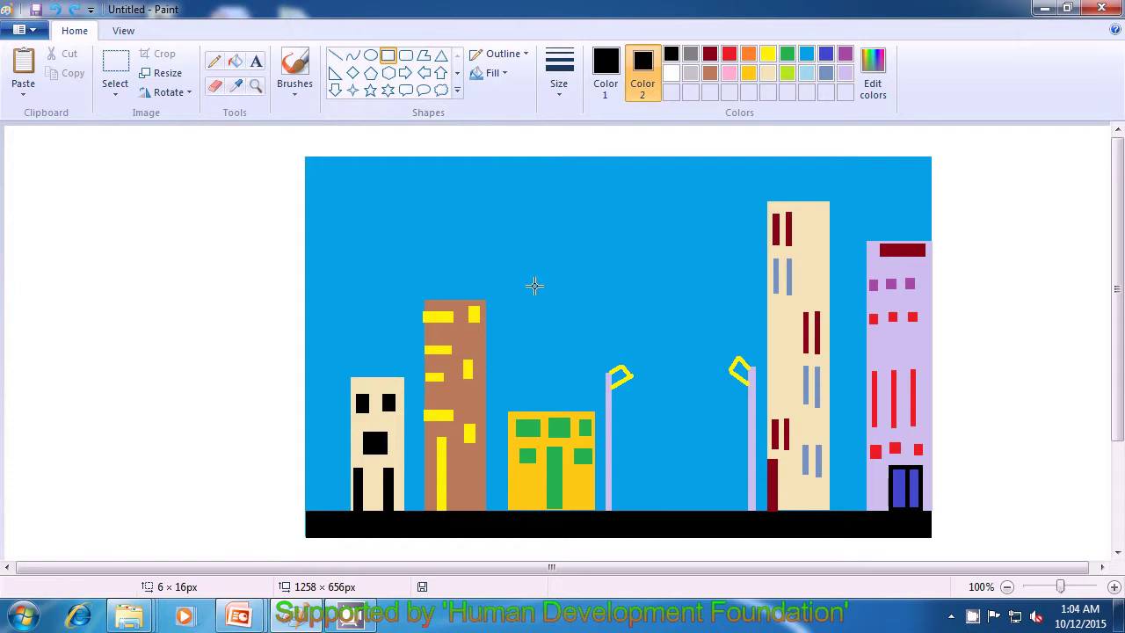
left_click_drag(626, 489, 632, 509)
left_click(660, 482)
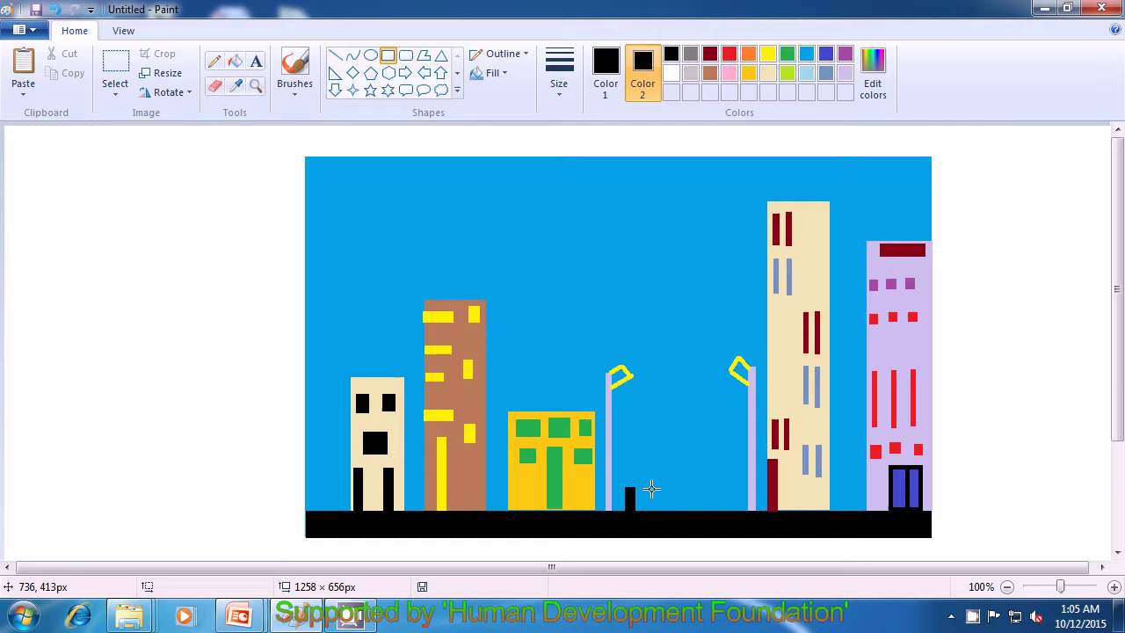
left_click_drag(651, 488, 655, 506)
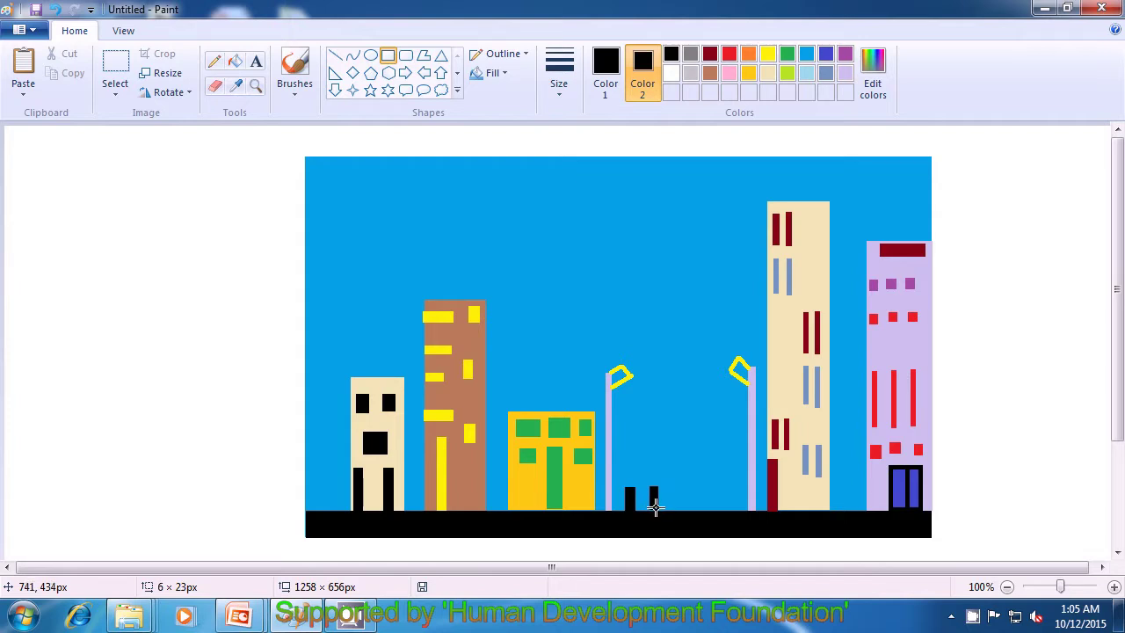
left_click_drag(655, 506, 656, 508)
left_click(684, 490)
- Draw a white-filled rectangle with a lavender outline, about 55 × 23 px, resting on the two short black rectangles
left_click(670, 75)
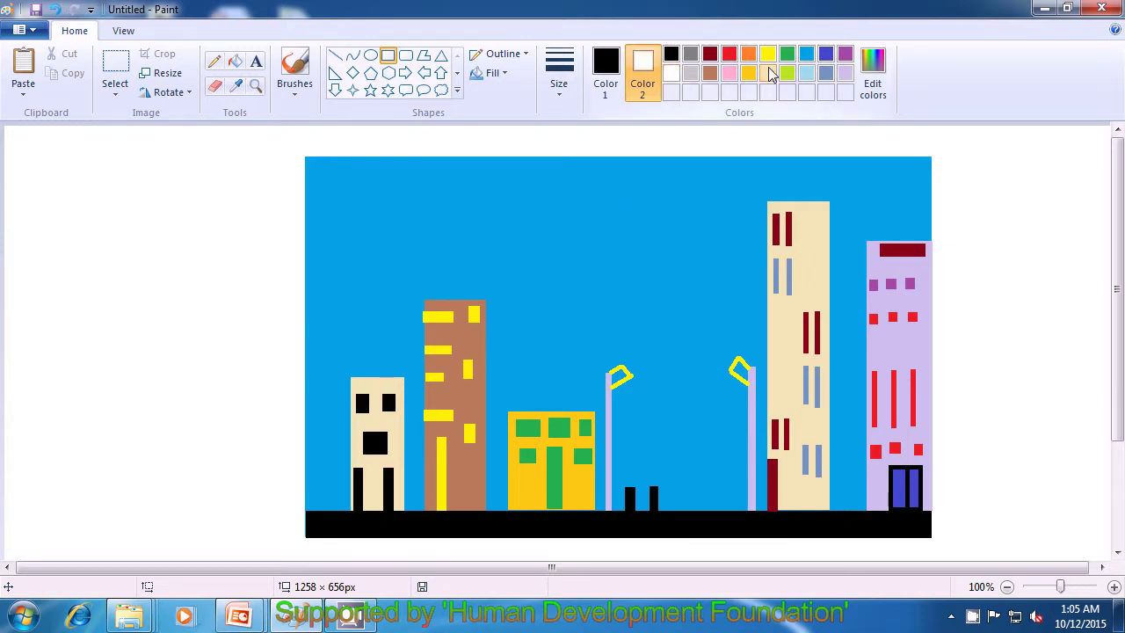
left_click(604, 72)
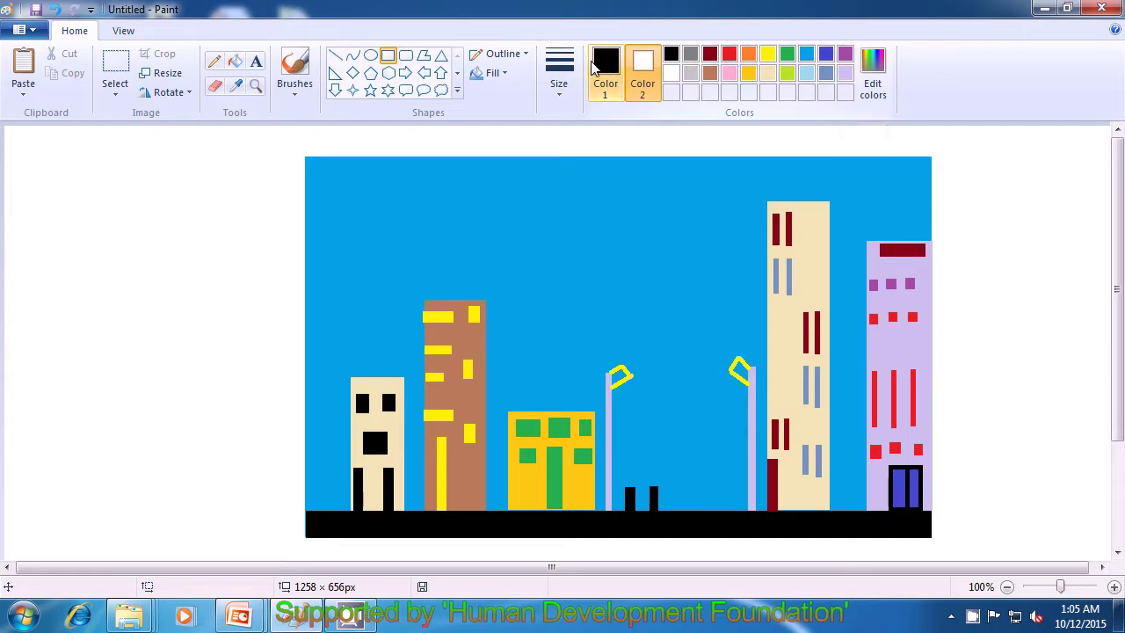
left_click(843, 75)
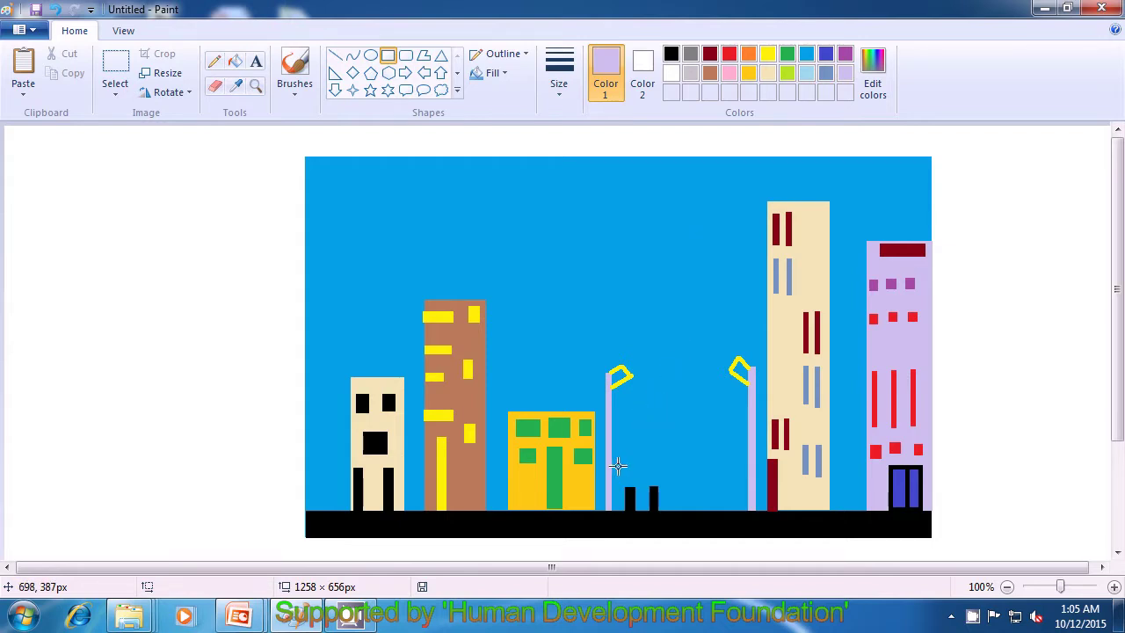
left_click_drag(617, 465, 666, 484)
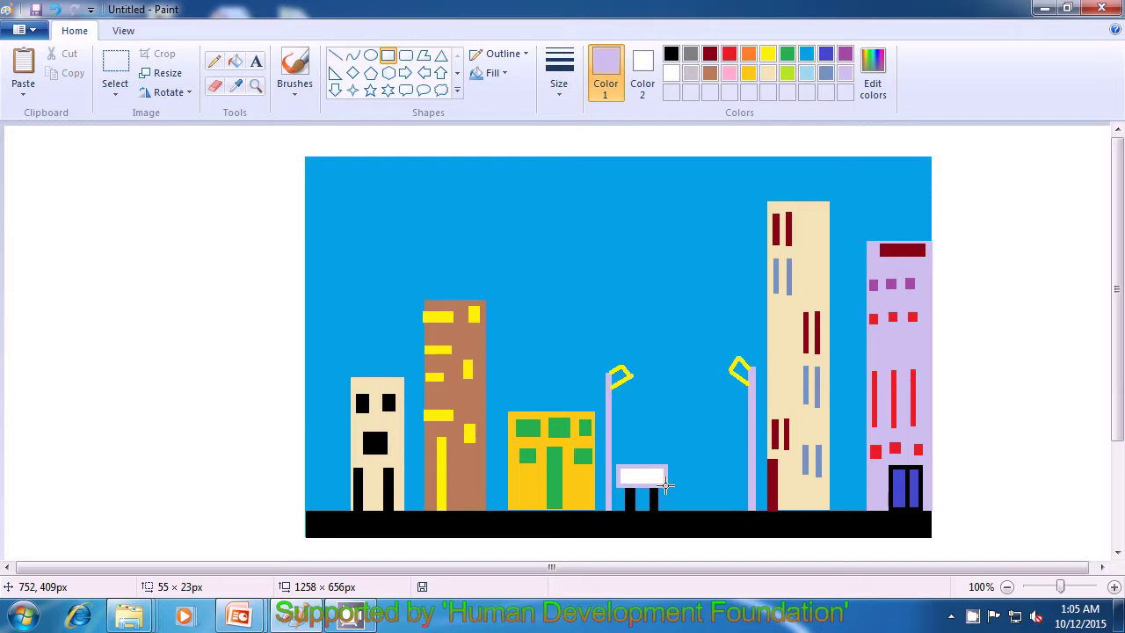
left_click_drag(667, 484, 666, 484)
left_click(692, 446)
- Draw an unfilled lavender-outlined rectangle, about 27 × 21 px, centred on top of the white rectangle
left_click(497, 74)
left_click(508, 99)
left_click_drag(631, 448, 654, 467)
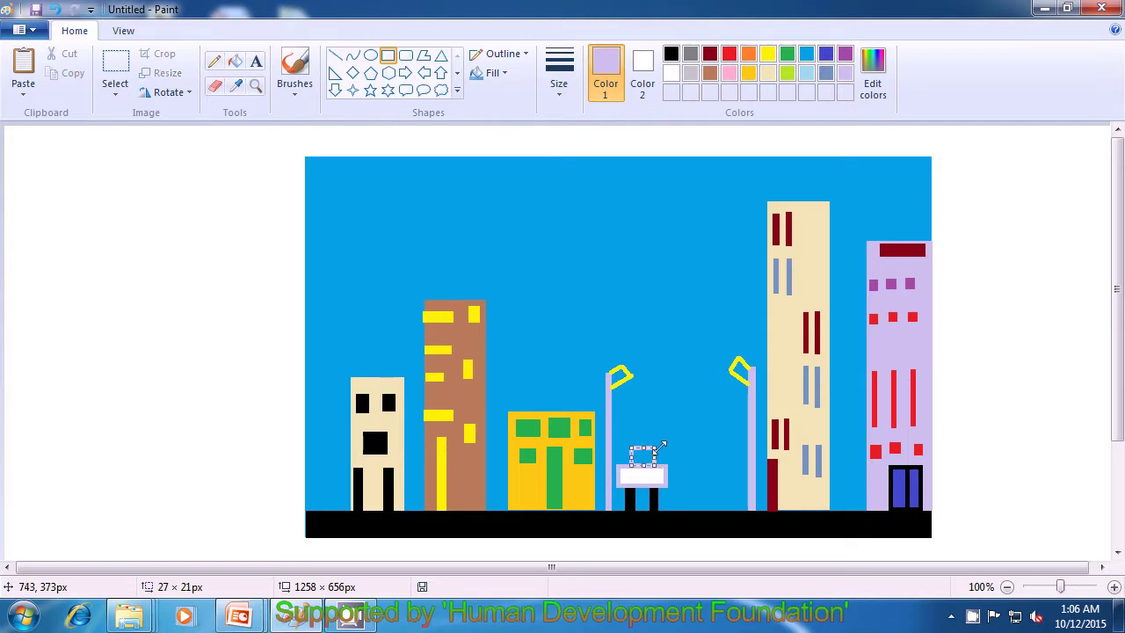
left_click(673, 310)
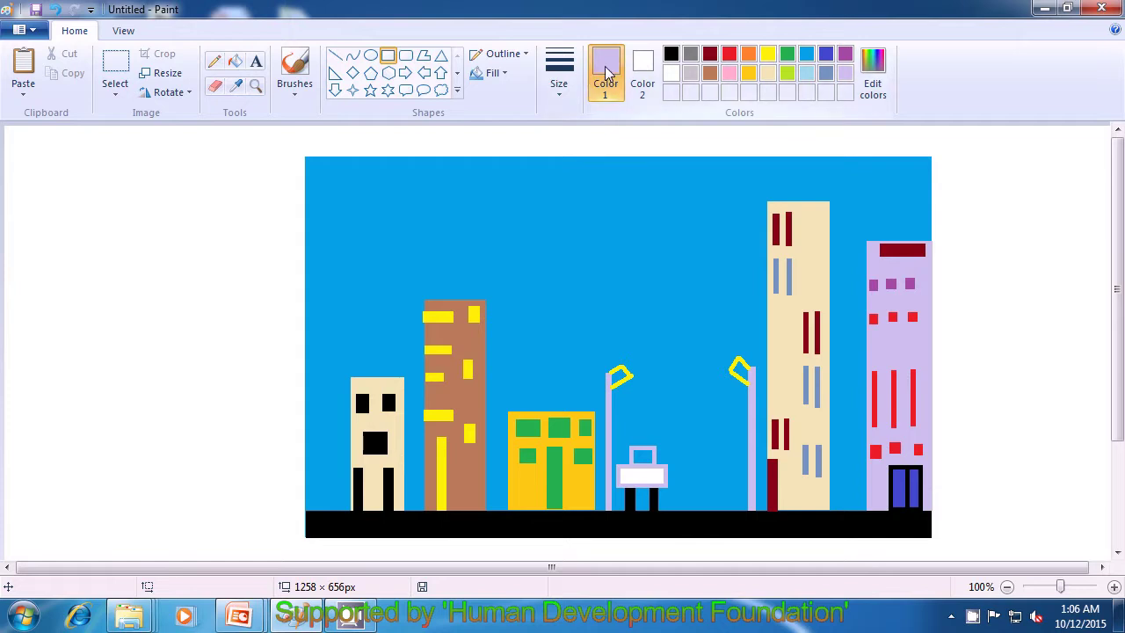
- Draw two more short black rectangles beside the white vehicle and a solid black body, about 46 × 24 px, resting on them
left_click(669, 55)
left_click(643, 69)
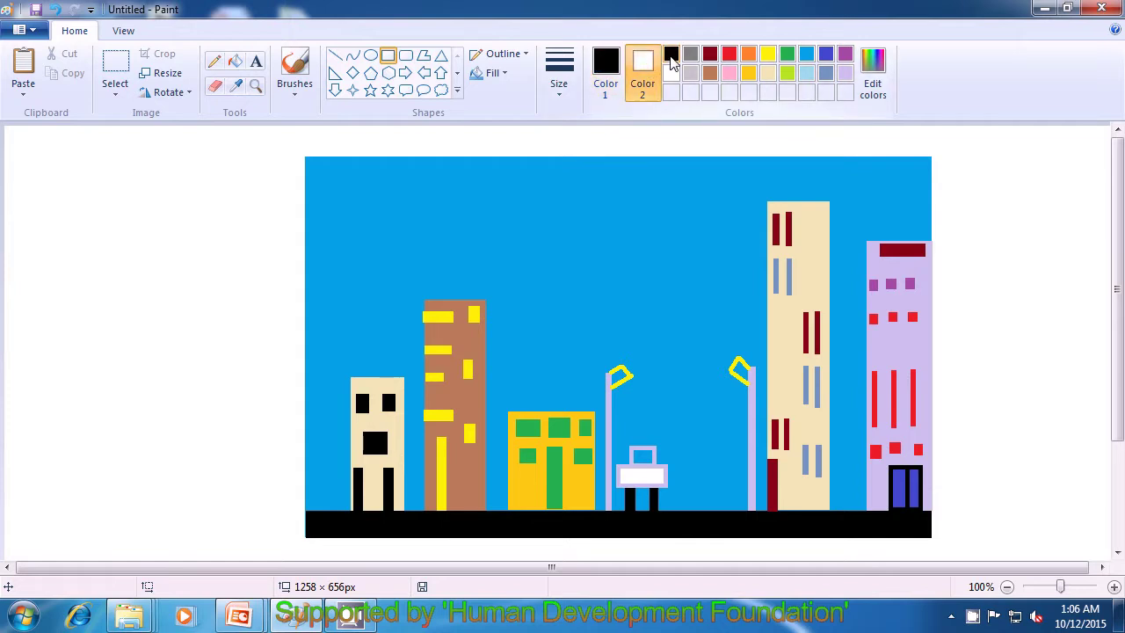
left_click(672, 55)
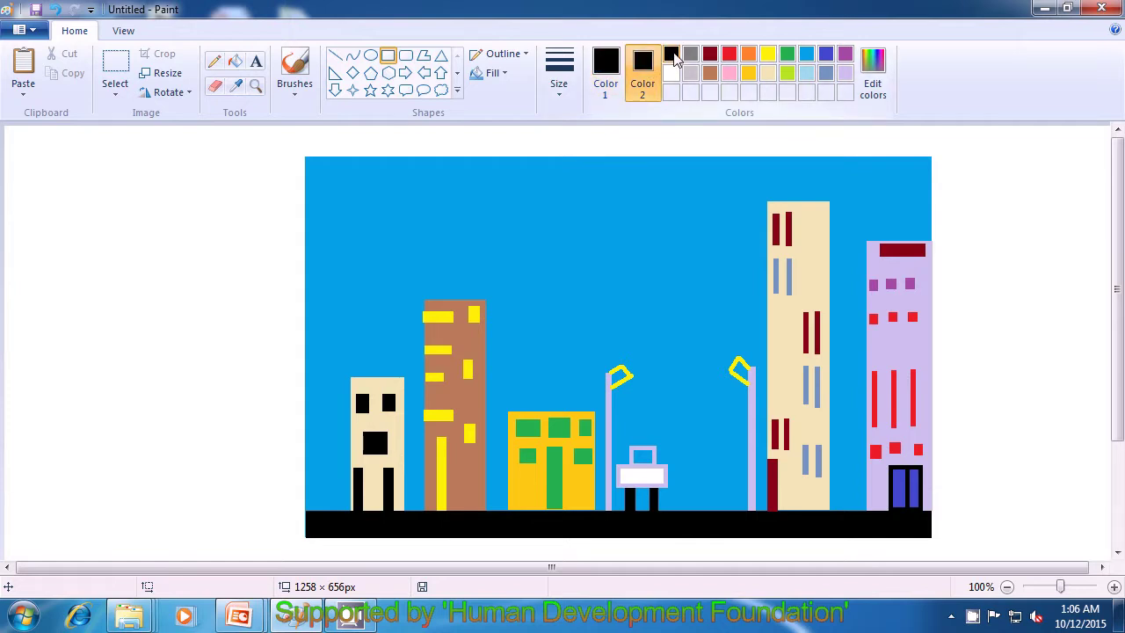
left_click(490, 73)
left_click(505, 117)
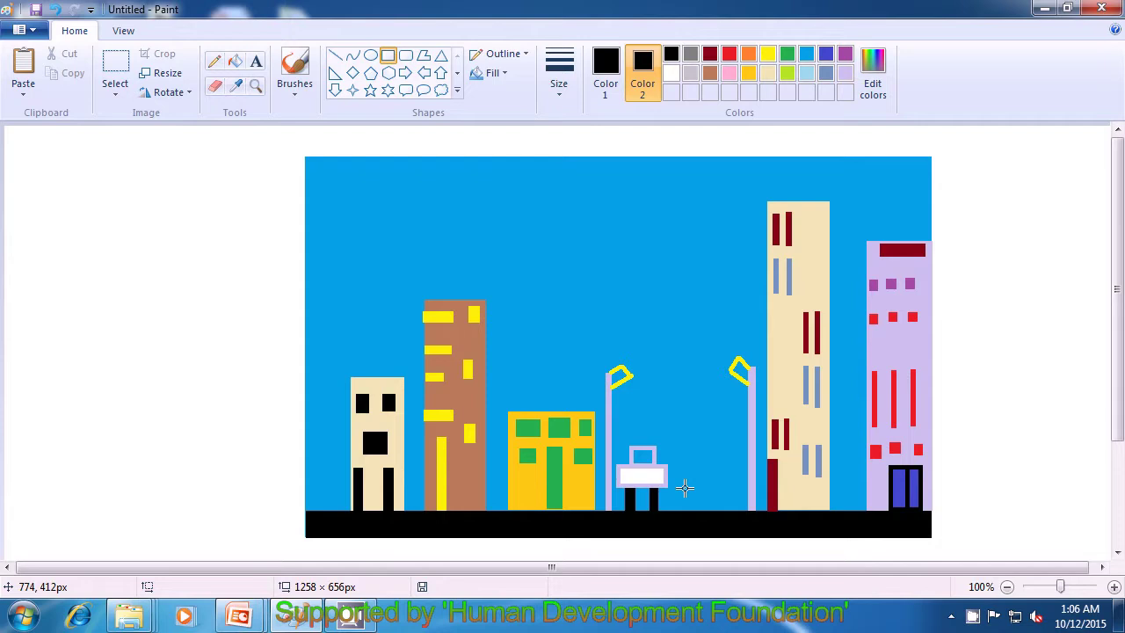
left_click_drag(685, 487, 690, 509)
left_click(713, 461)
left_click_drag(709, 486, 711, 501)
left_click_drag(713, 503, 713, 509)
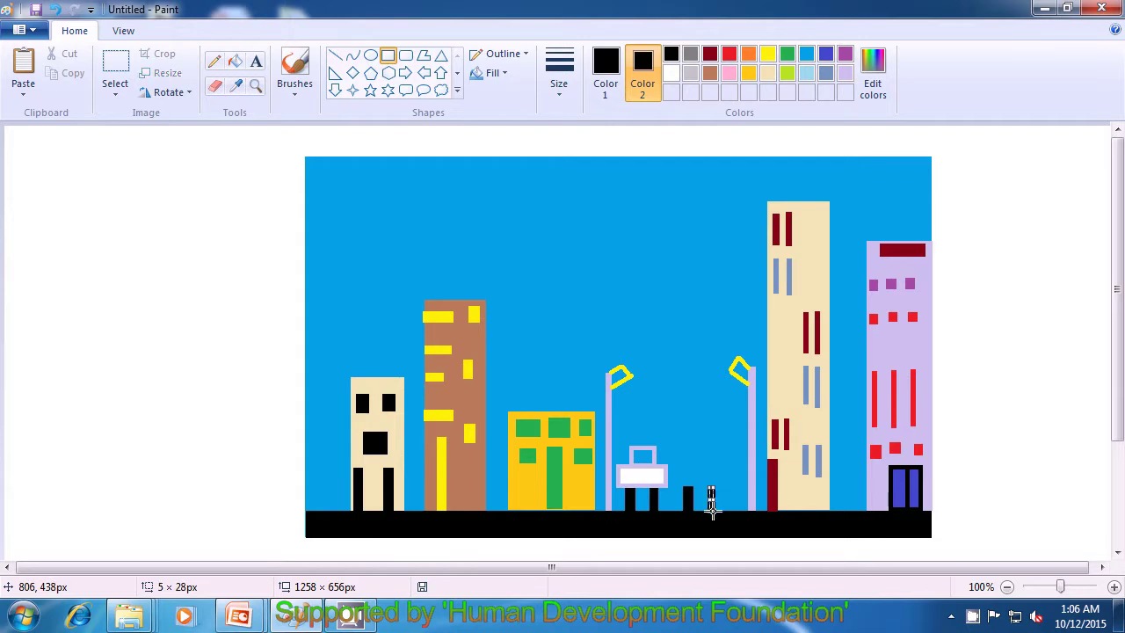
left_click(702, 446)
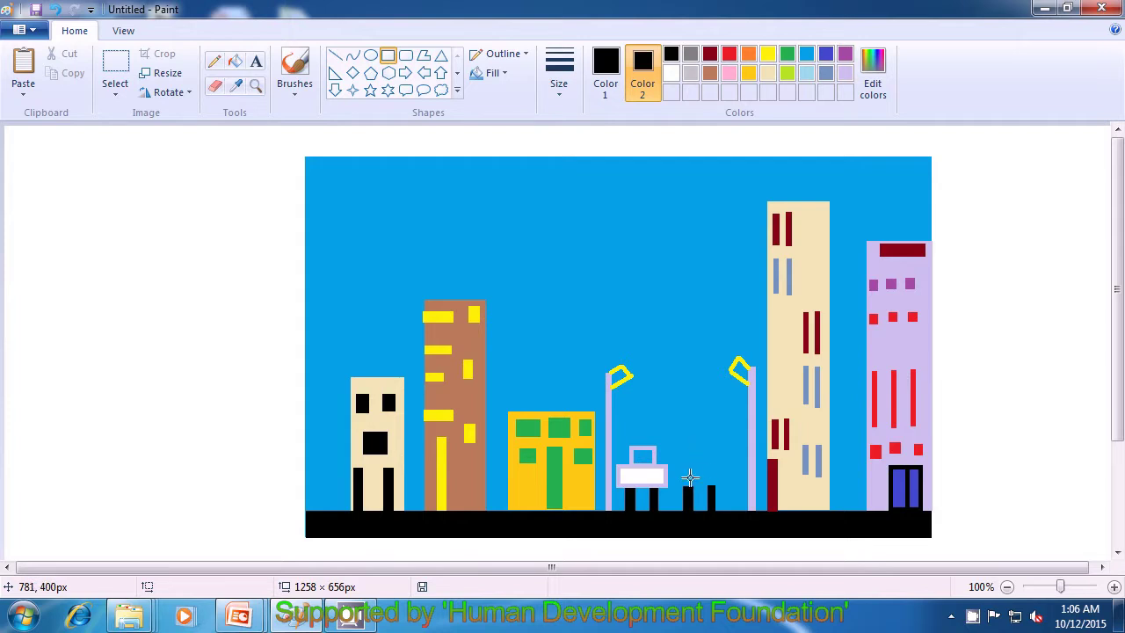
left_click_drag(680, 463, 718, 483)
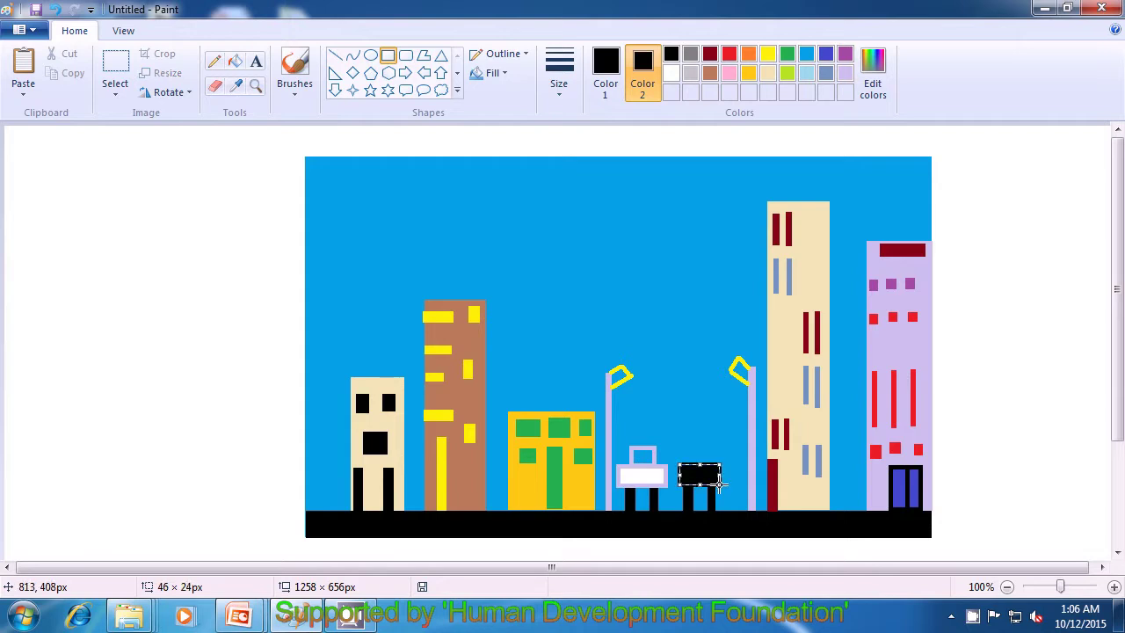
left_click(702, 422)
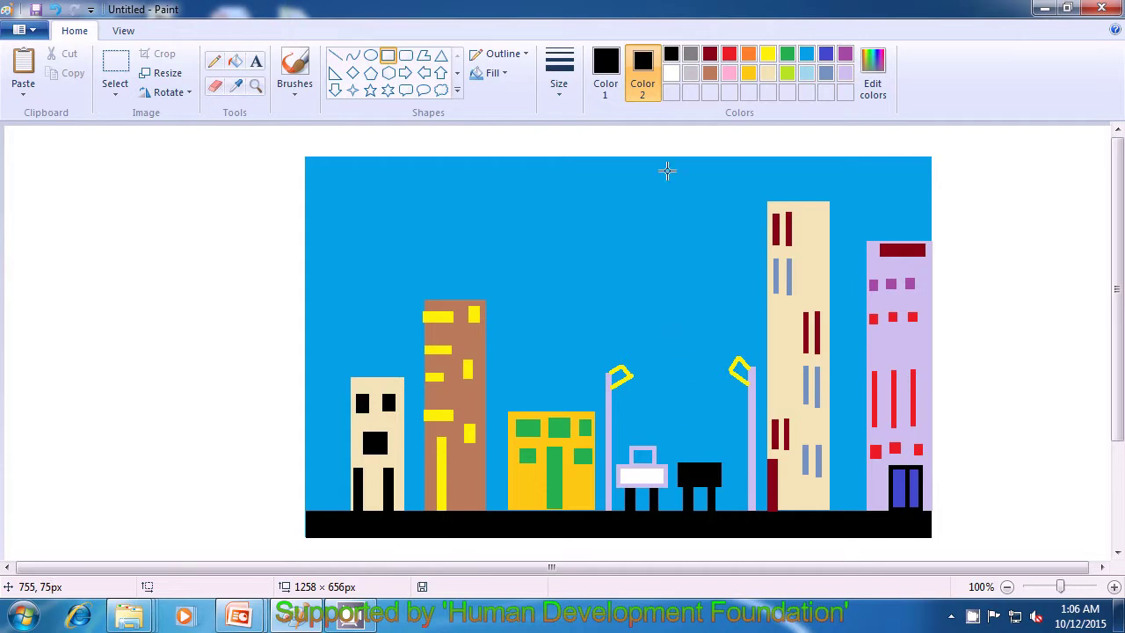
- Draw two light turquoise lines, each about 28 px tall and leaning inward, rising from the top of the black vehicle body
left_click(671, 74)
left_click(606, 71)
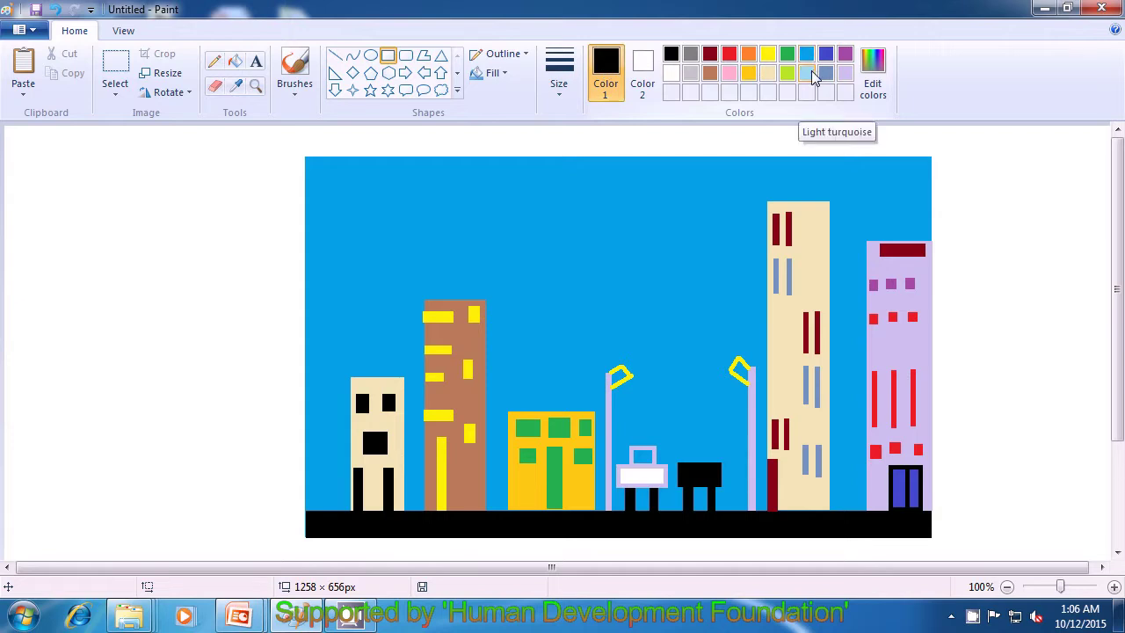
left_click(812, 74)
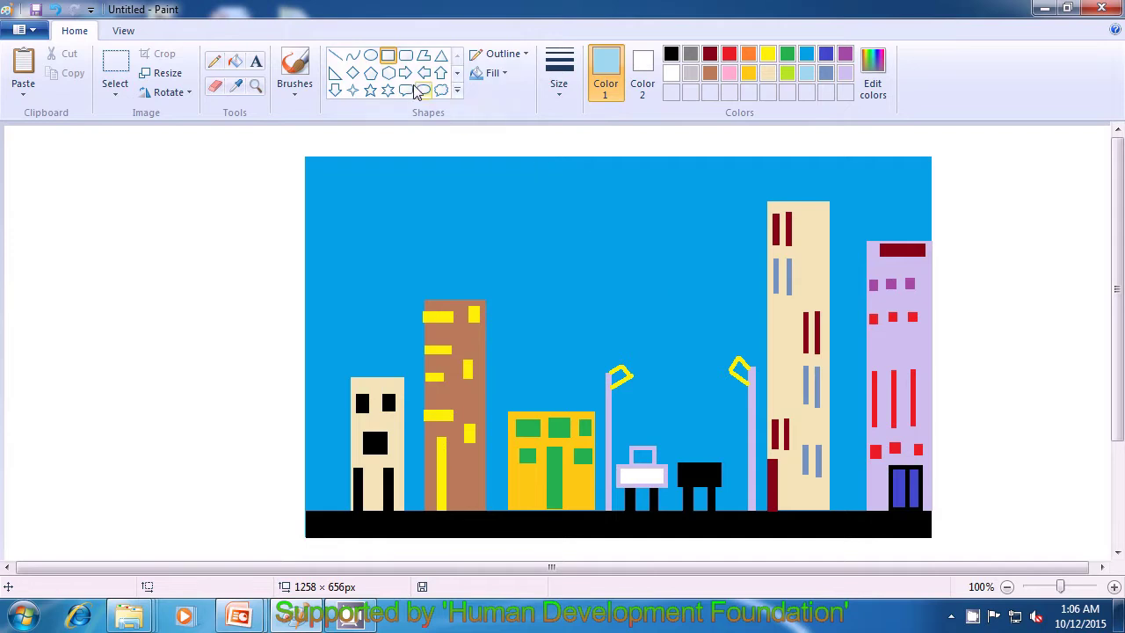
left_click(336, 60)
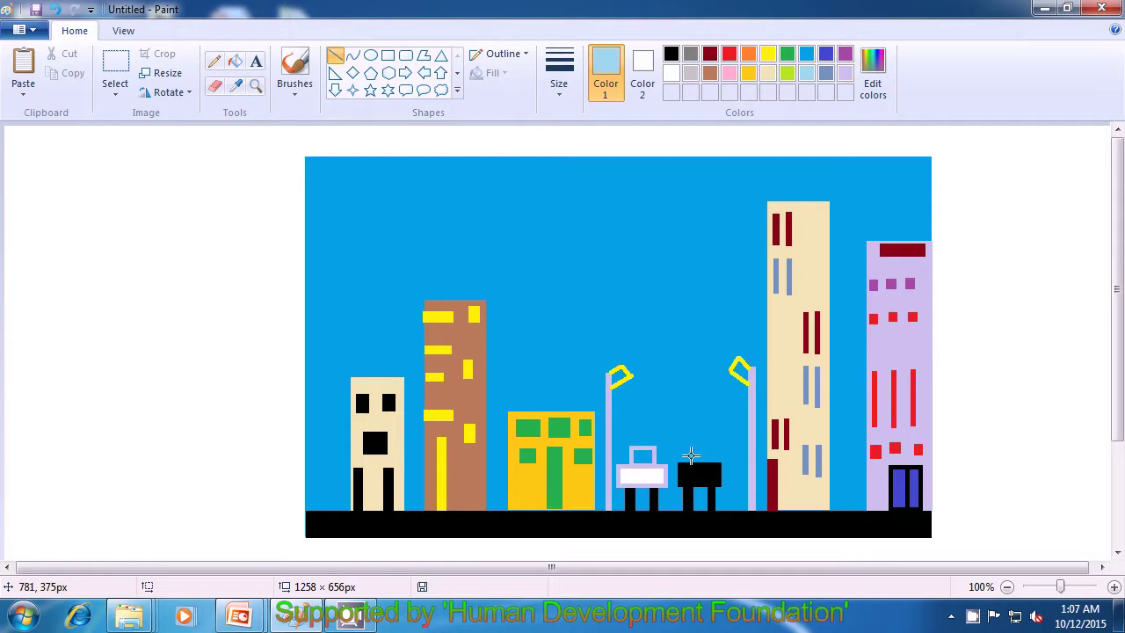
left_click_drag(685, 459, 688, 436)
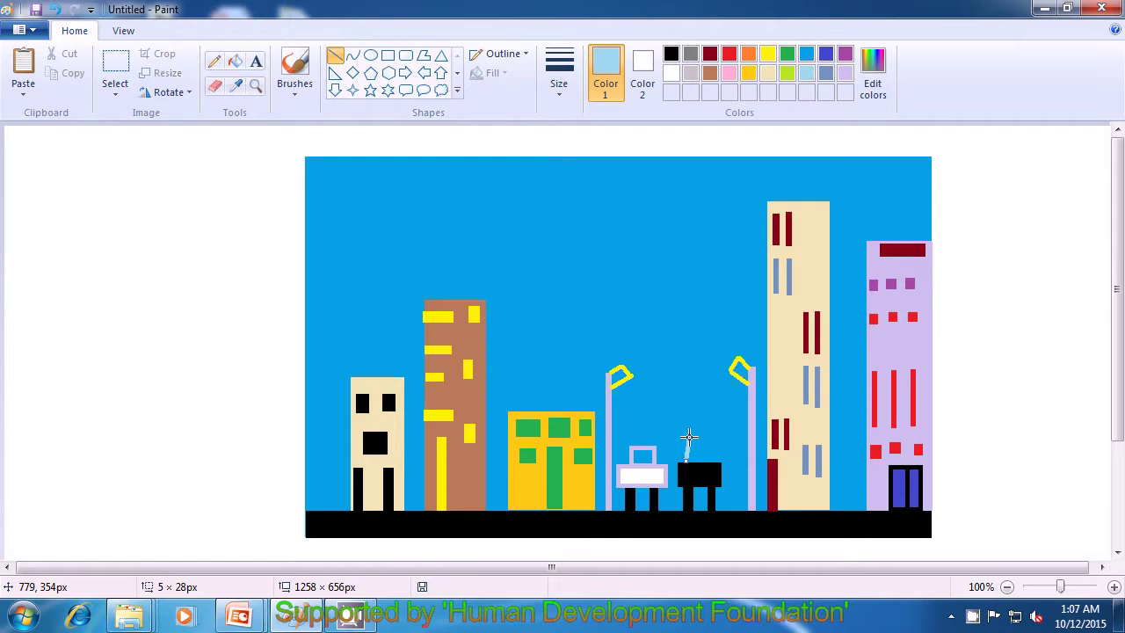
left_click(712, 449)
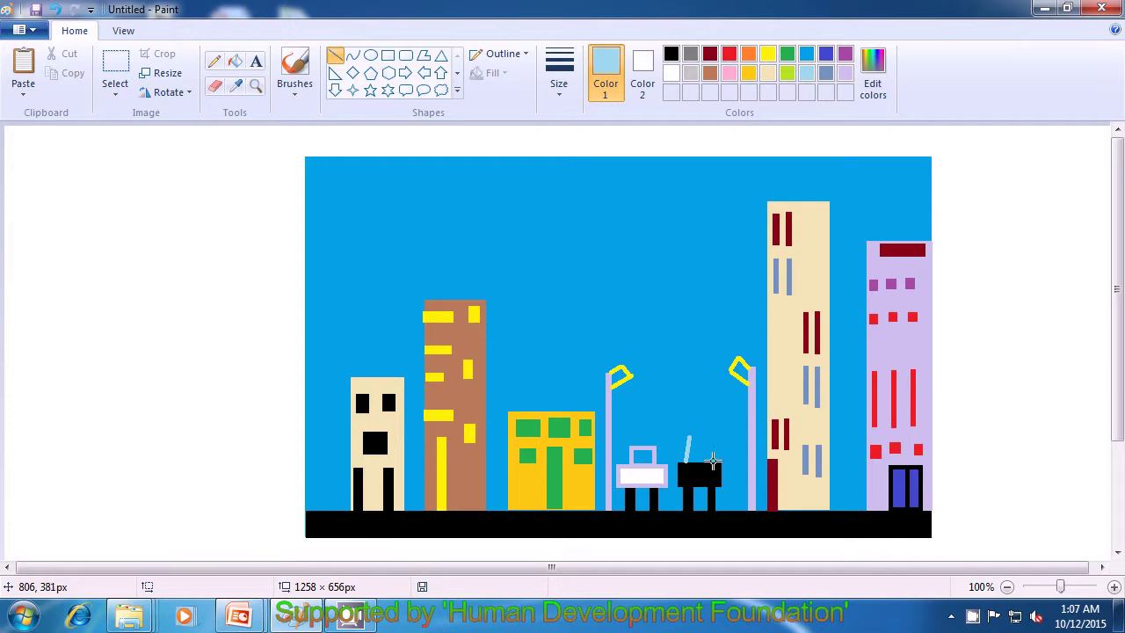
left_click_drag(713, 459, 708, 435)
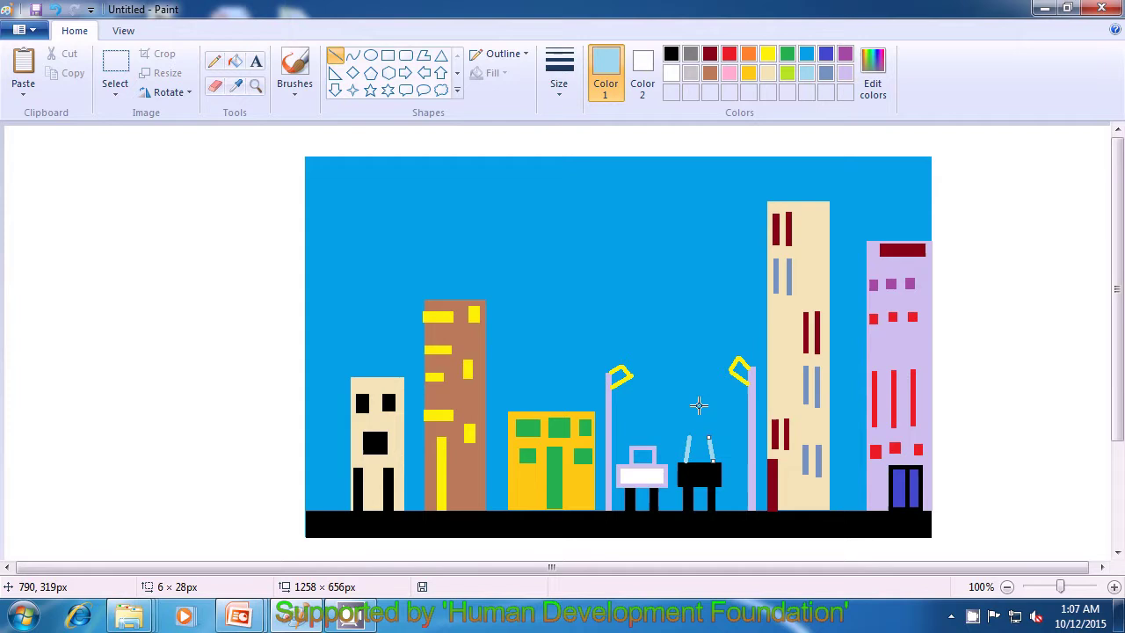
- Join the upper ends of the two slanted lines with a light turquoise line to close the black vehicle's cabin
left_click_drag(707, 435, 706, 435)
left_click(705, 410)
left_click_drag(698, 432, 705, 436)
left_click(706, 383)
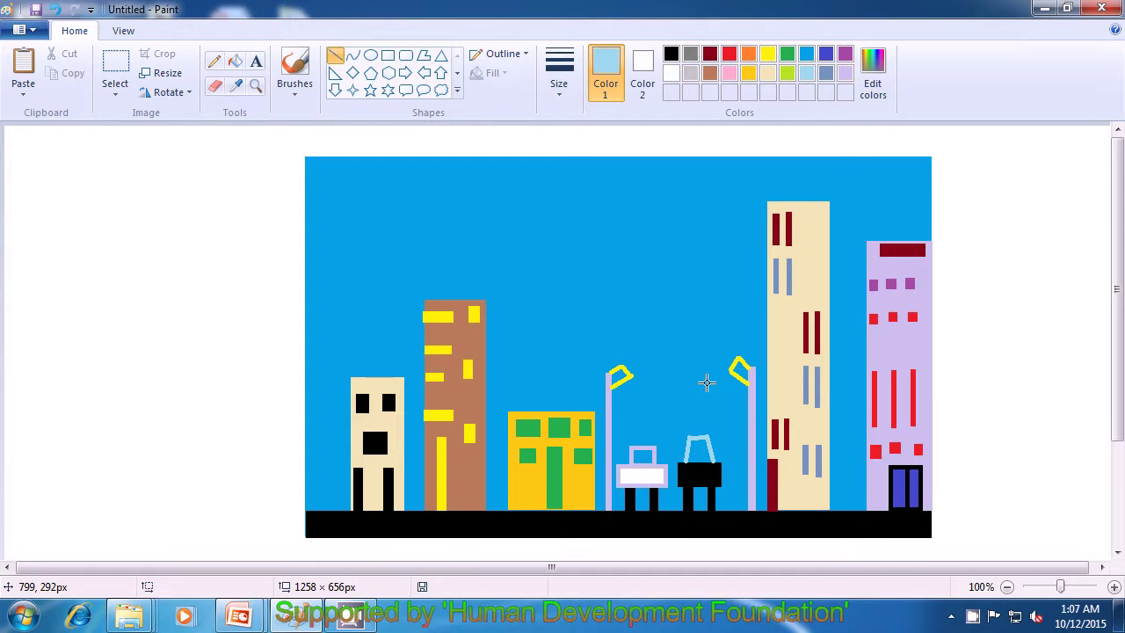
- Draw two small solid red rectangles side by side on the white vehicle's body, the second about 8 × 5 px
left_click(729, 55)
left_click(642, 70)
left_click(729, 55)
left_click(387, 56)
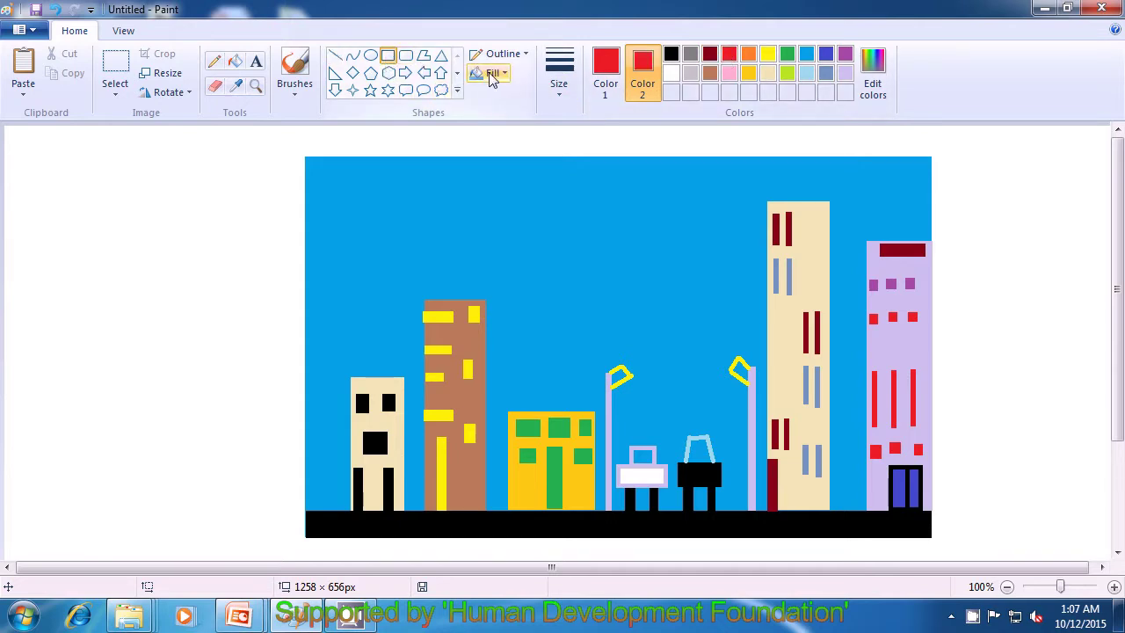
left_click(494, 74)
left_click(515, 115)
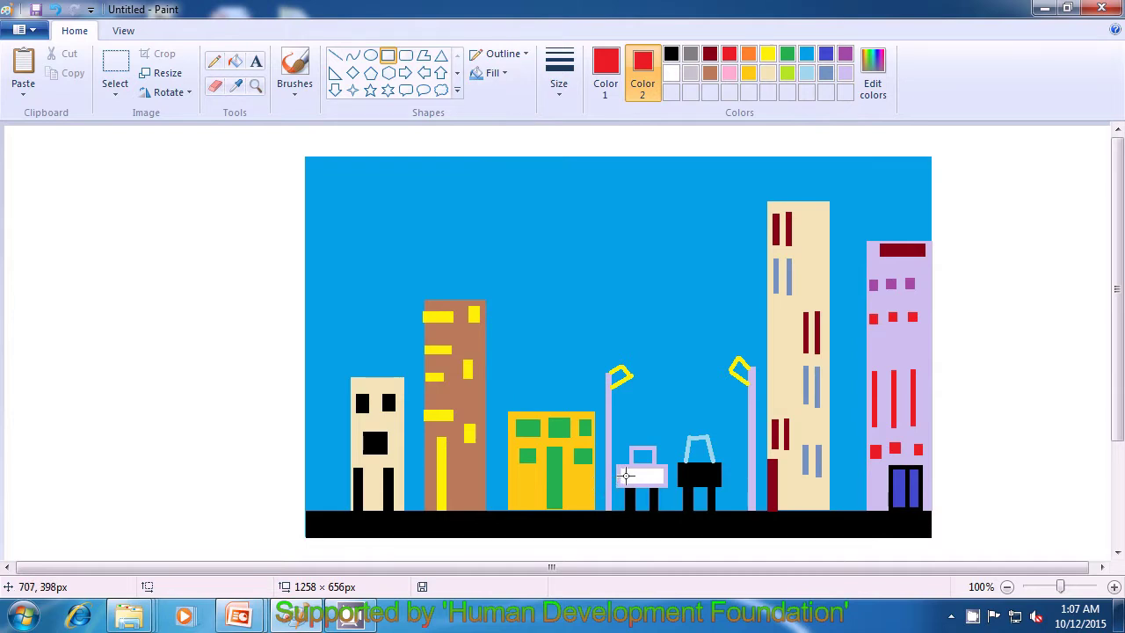
left_click_drag(625, 475, 631, 477)
left_click(677, 369)
left_click_drag(646, 474, 651, 474)
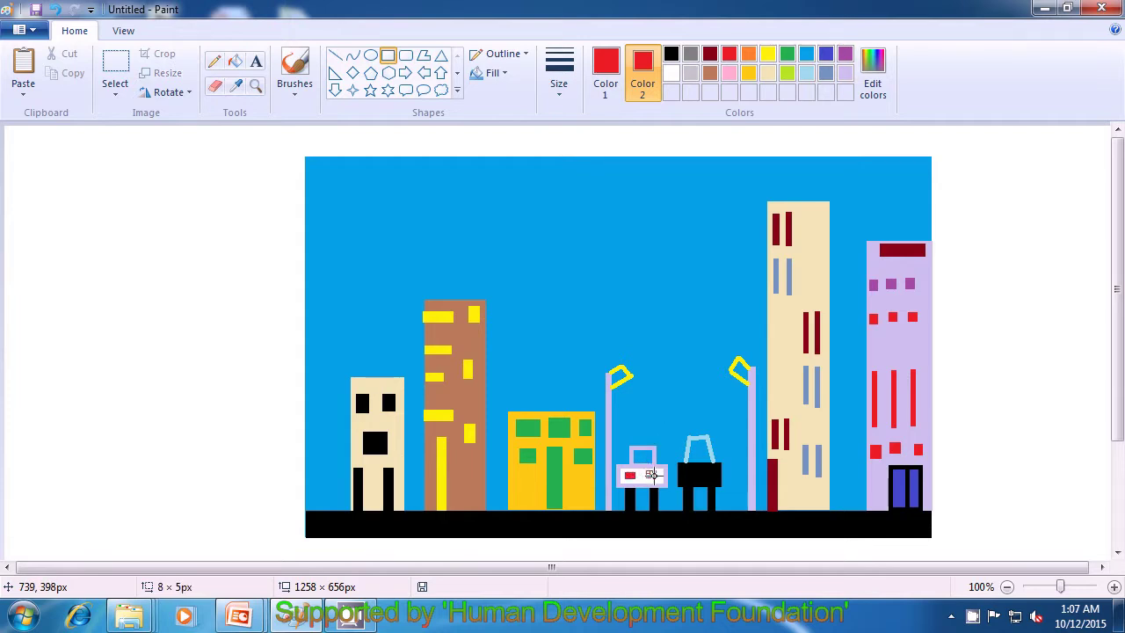
left_click(702, 342)
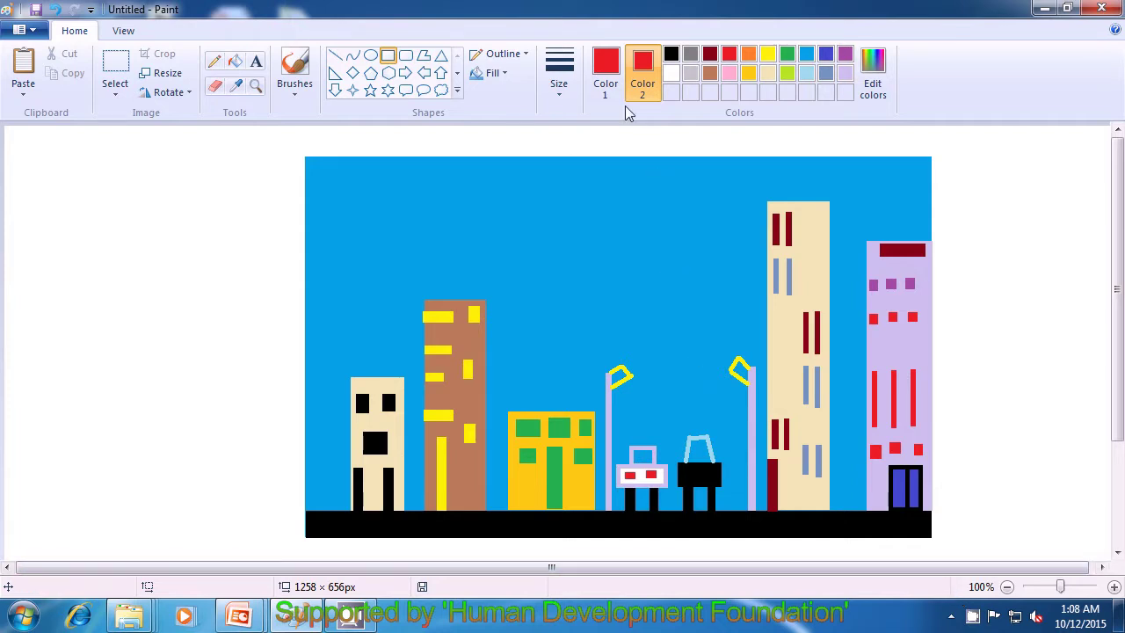
- Set the rectangle's outline colour to black and its fill to solid white
left_click(606, 72)
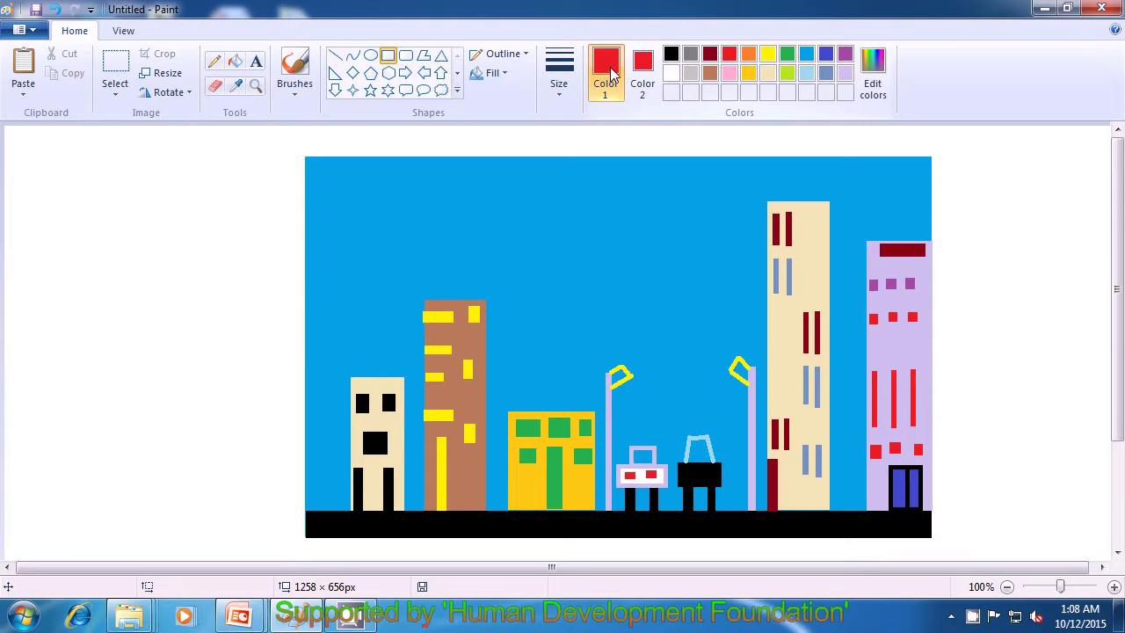
left_click(670, 56)
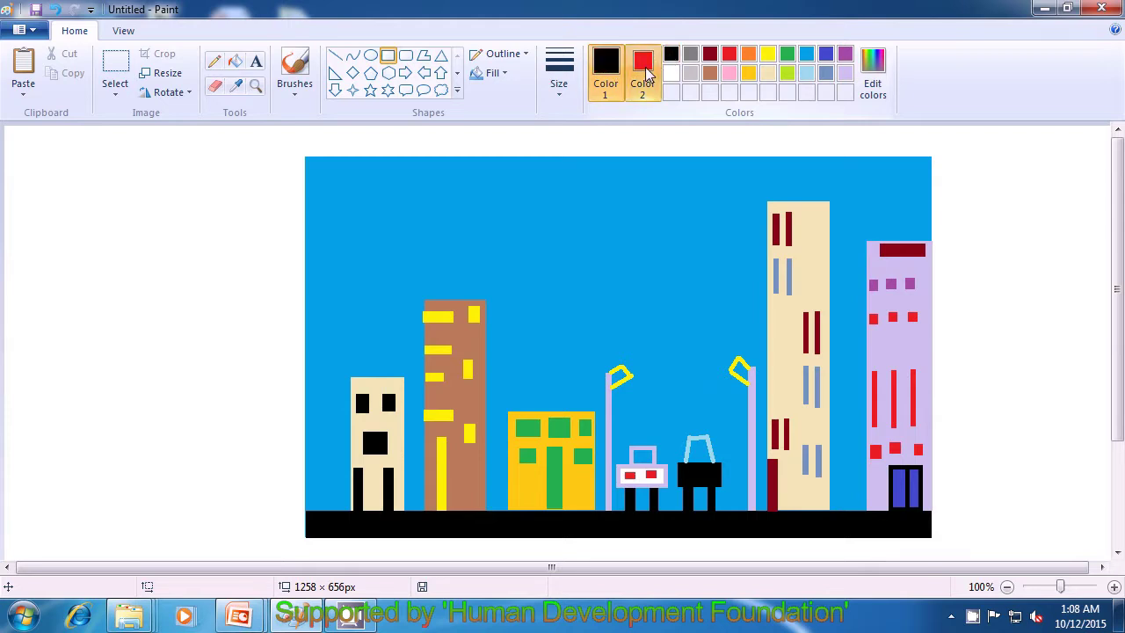
left_click(642, 68)
left_click(671, 74)
left_click(492, 73)
left_click(505, 113)
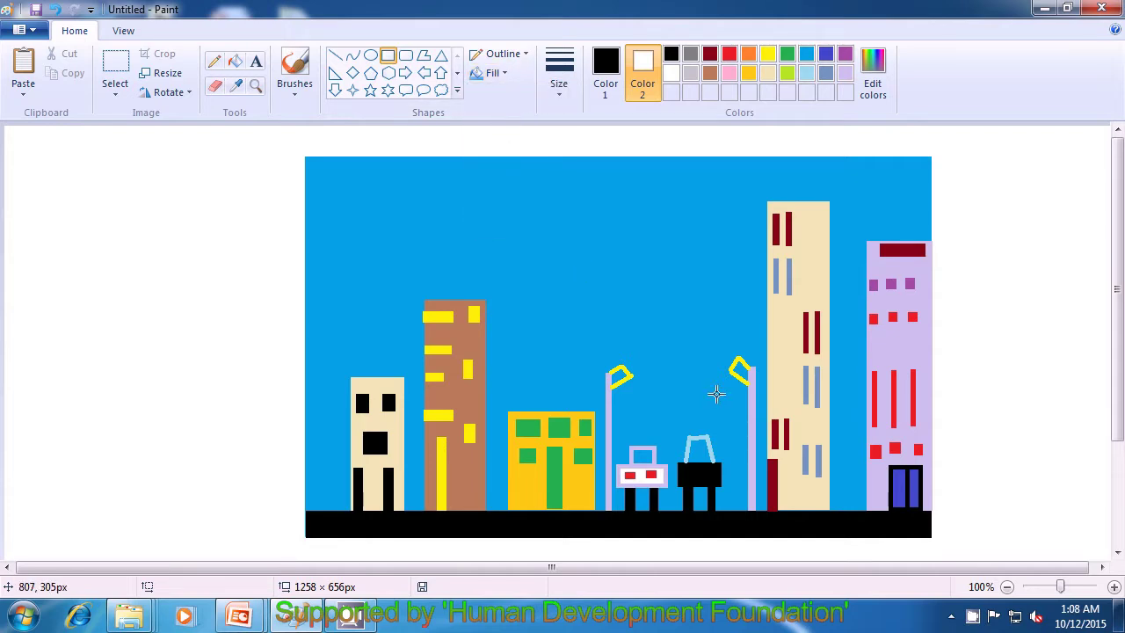